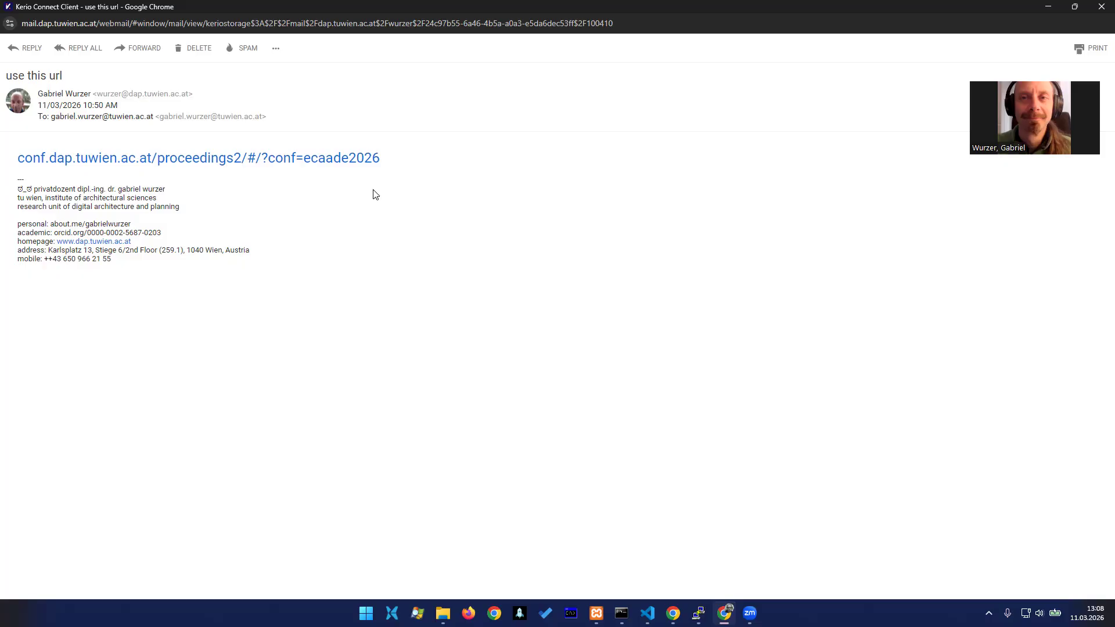
Open the ProceeDings link from the e-mail and log in to eCAADe 2026 Proceedings with the paper ID and password
click(346, 169)
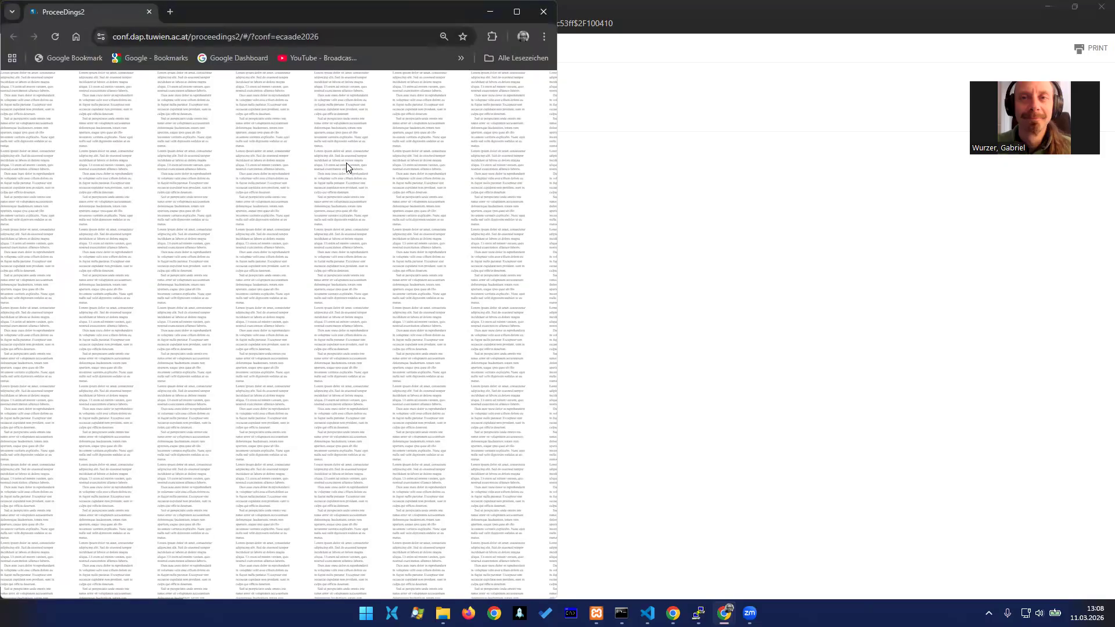
click(520, 16)
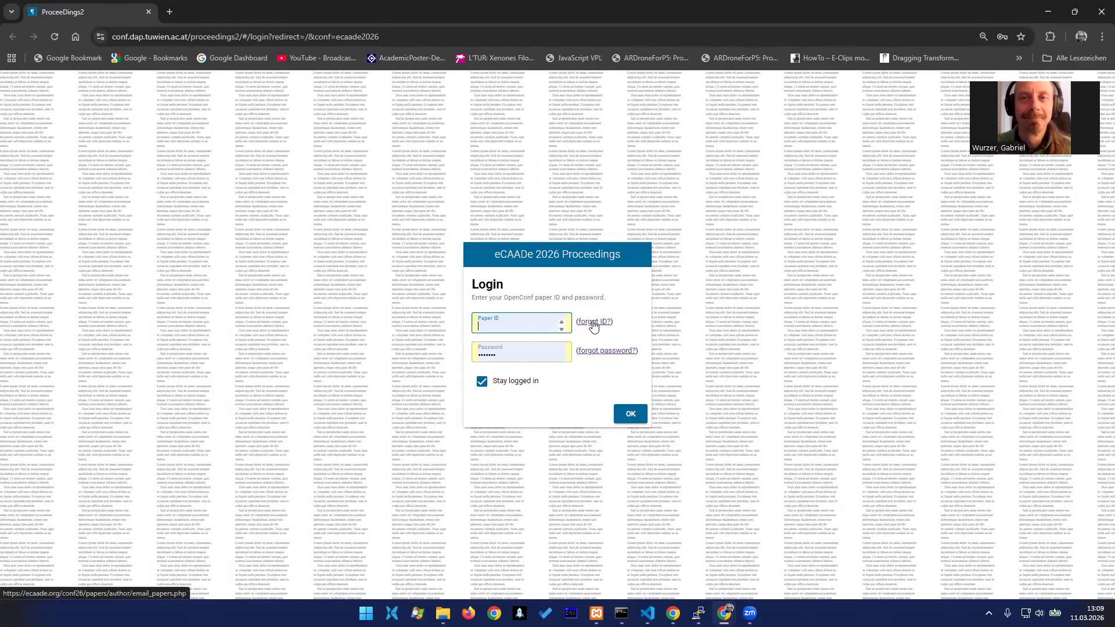
click(516, 328)
text(41)
key(Tab)
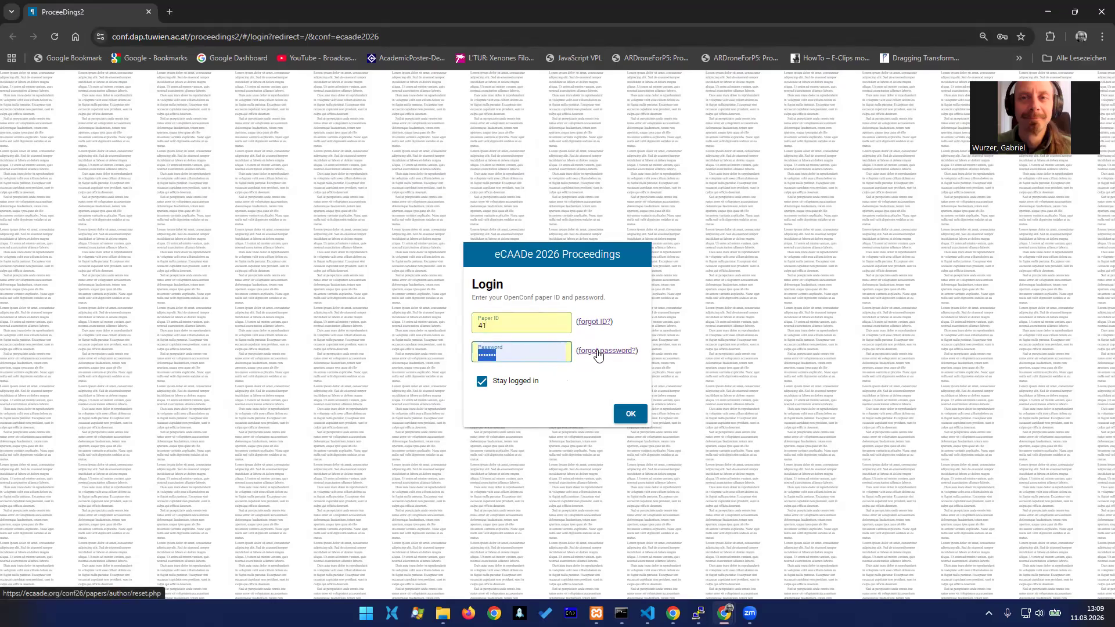
text(****)
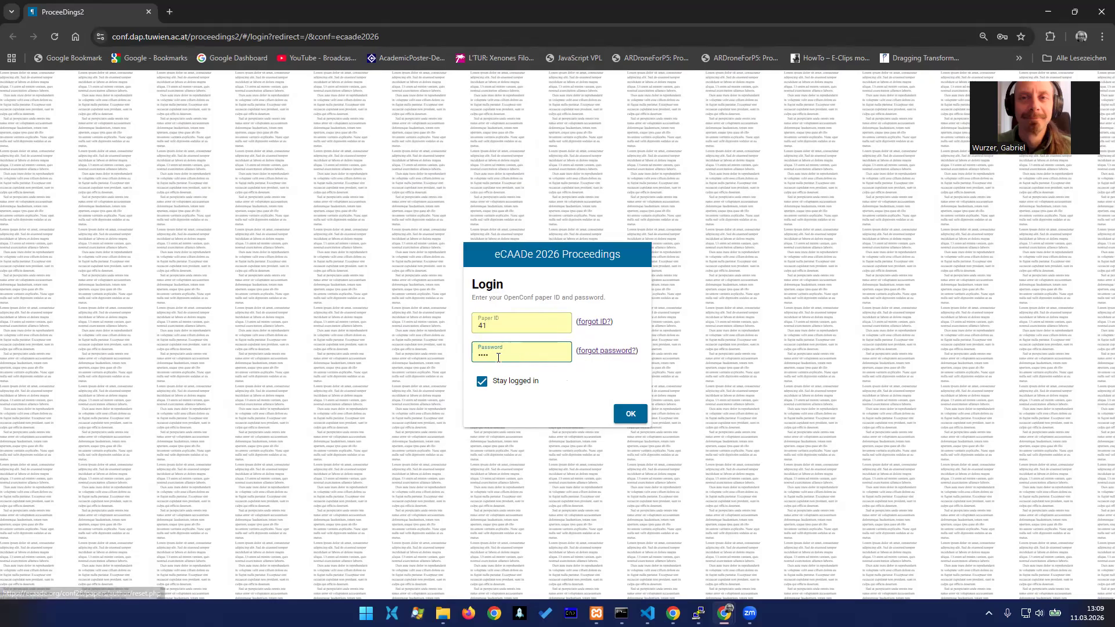
click(628, 416)
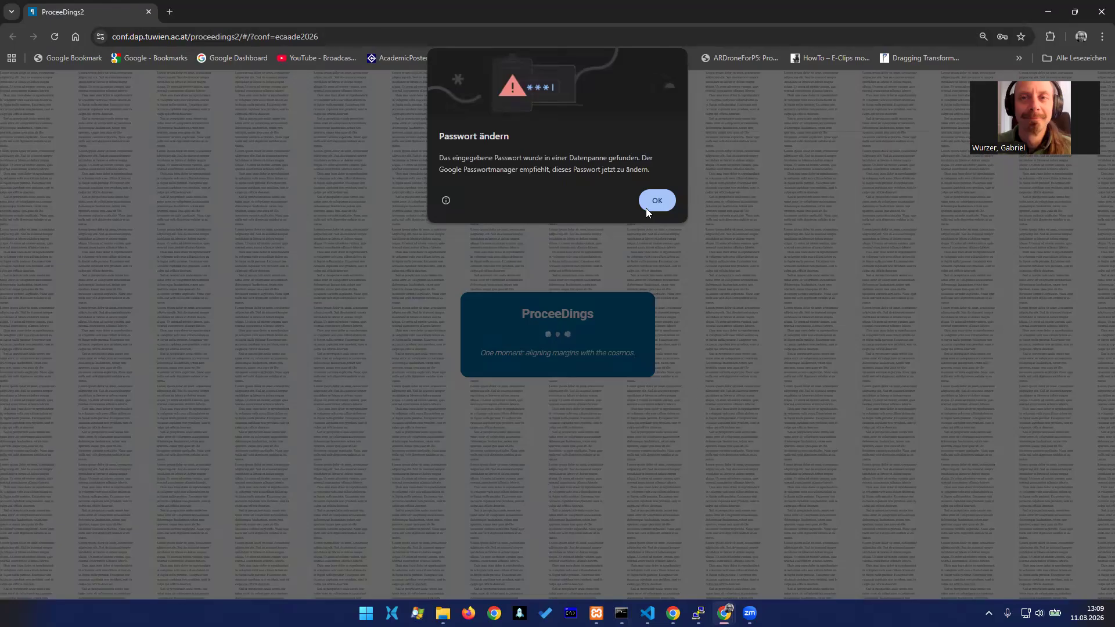
click(646, 208)
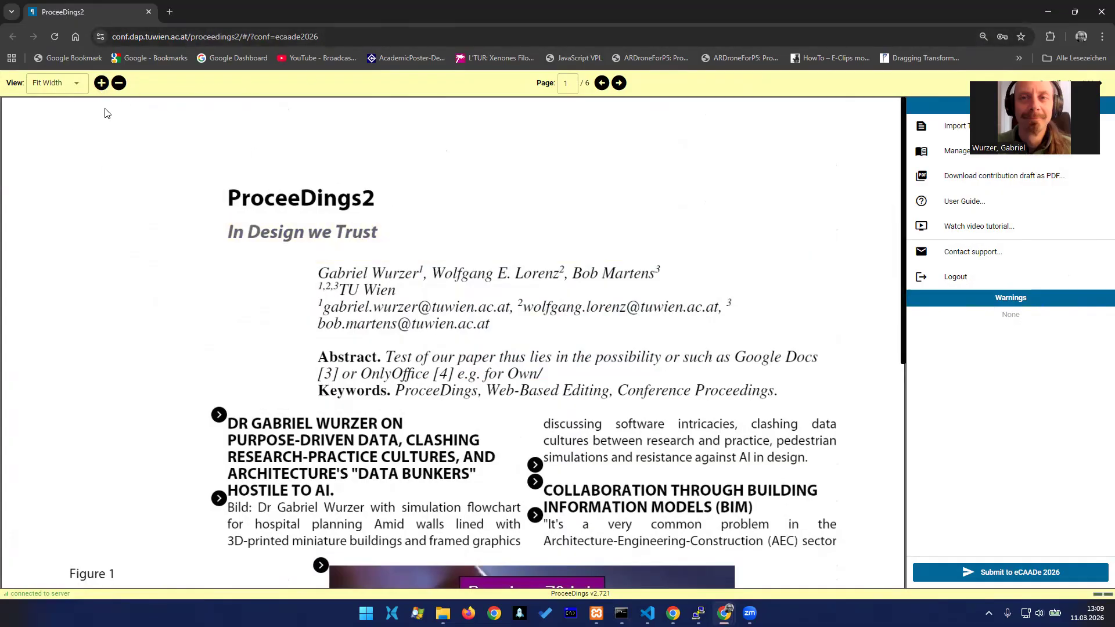
Reduce the zoom of the paper preview to 150%
click(119, 83)
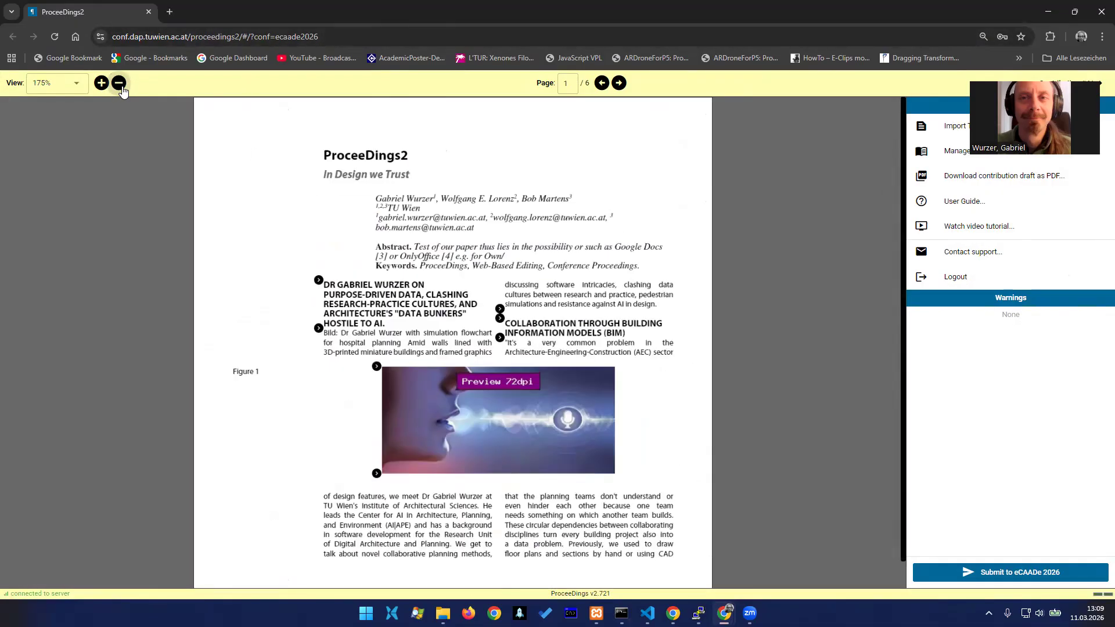
click(119, 83)
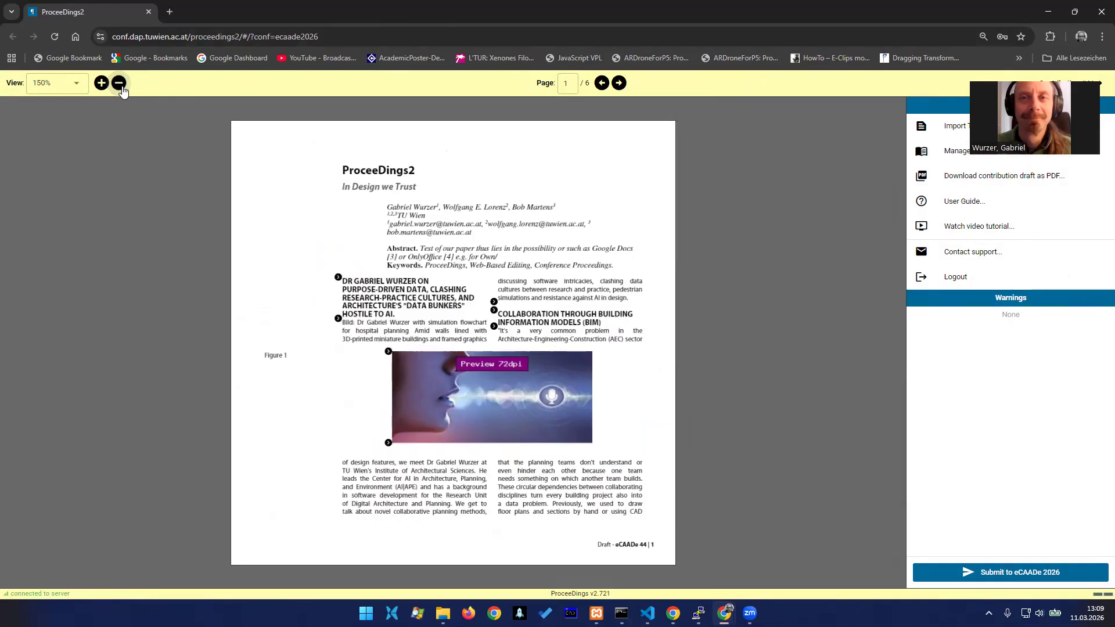
click(64, 83)
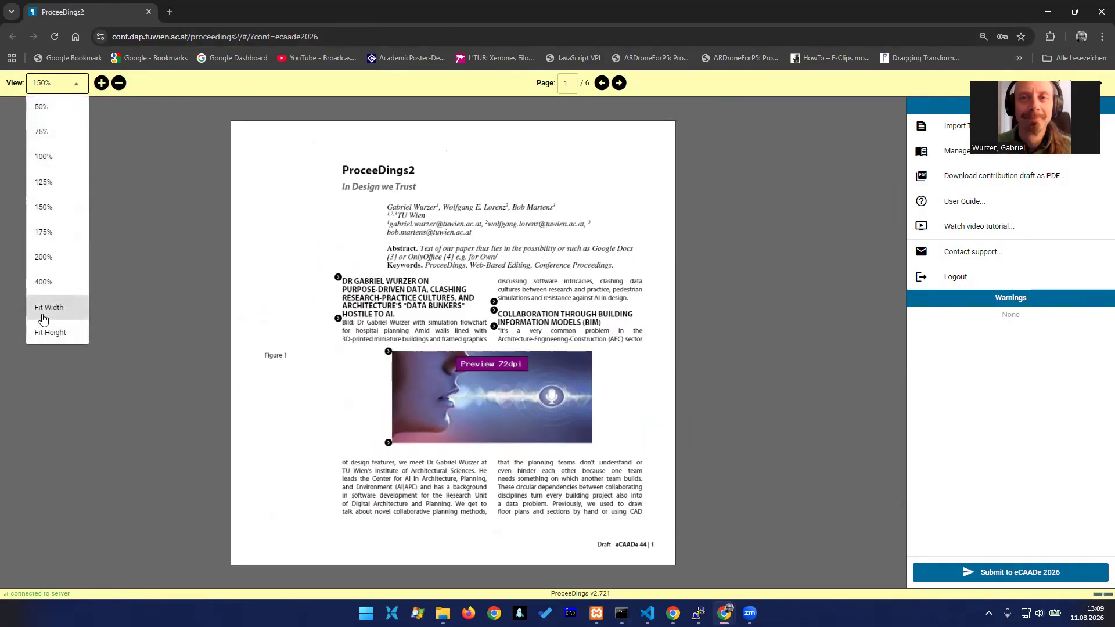
click(464, 91)
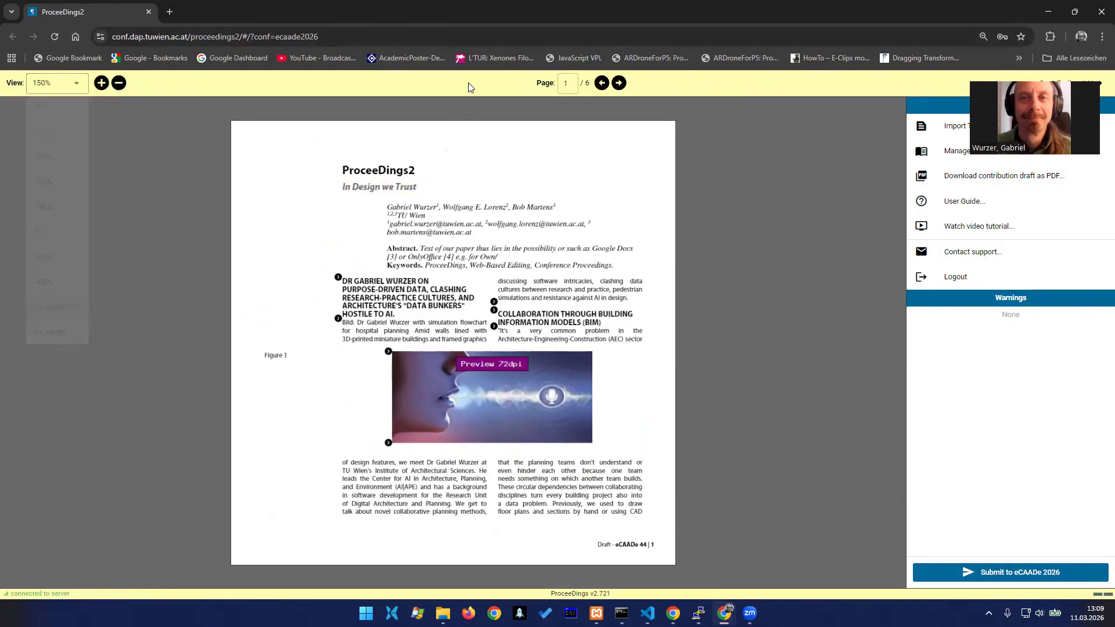
Page forward through the paper preview and return to page 1
click(619, 83)
click(619, 83)
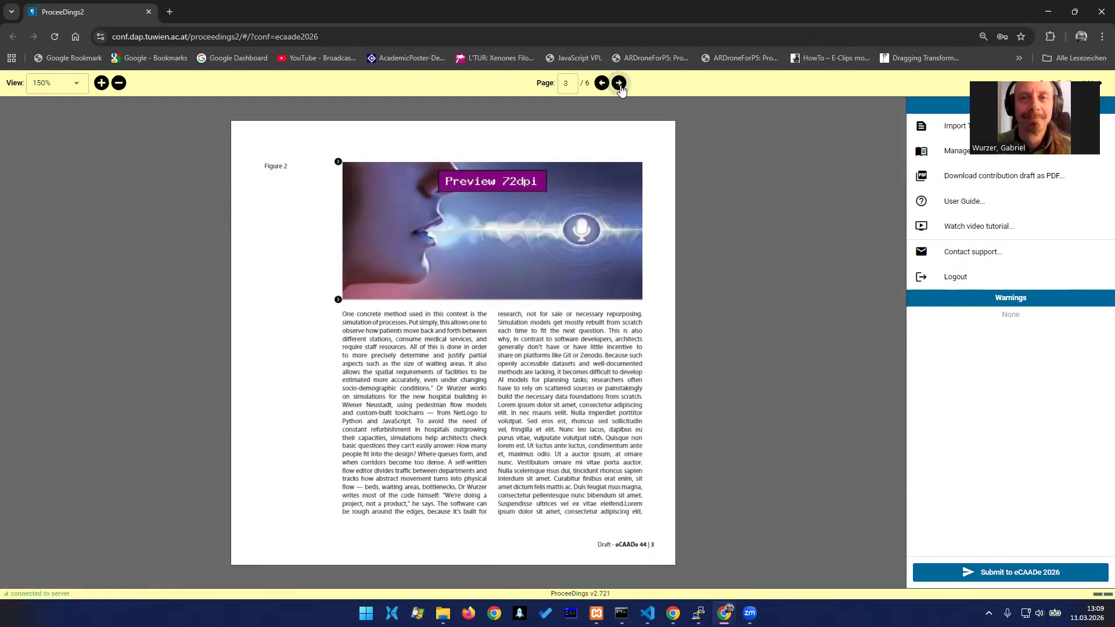
click(619, 83)
click(602, 85)
click(601, 90)
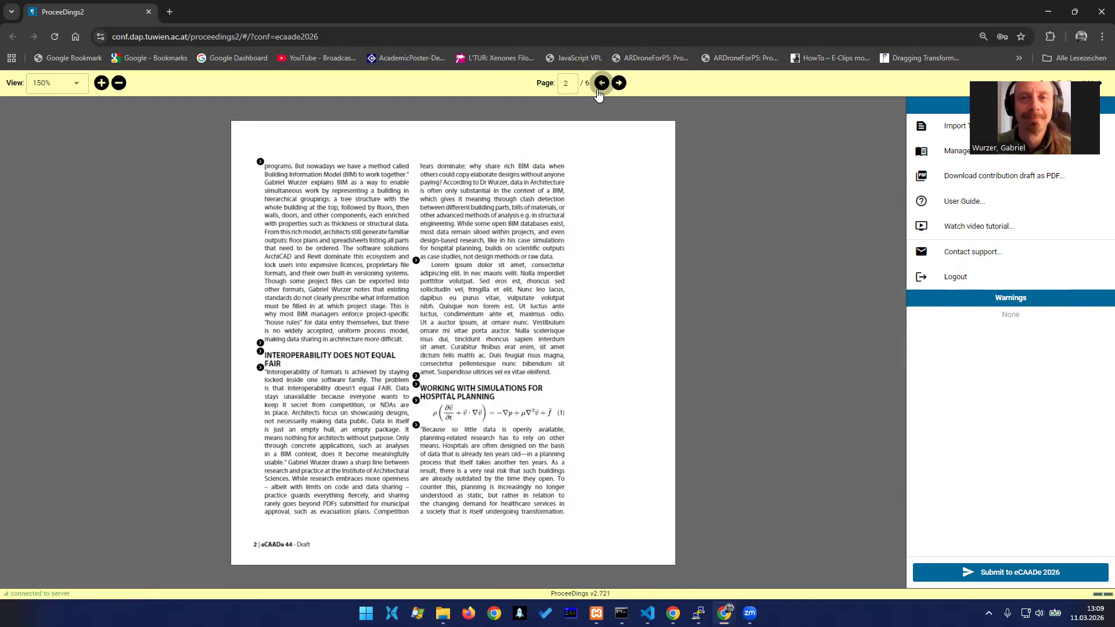
click(600, 87)
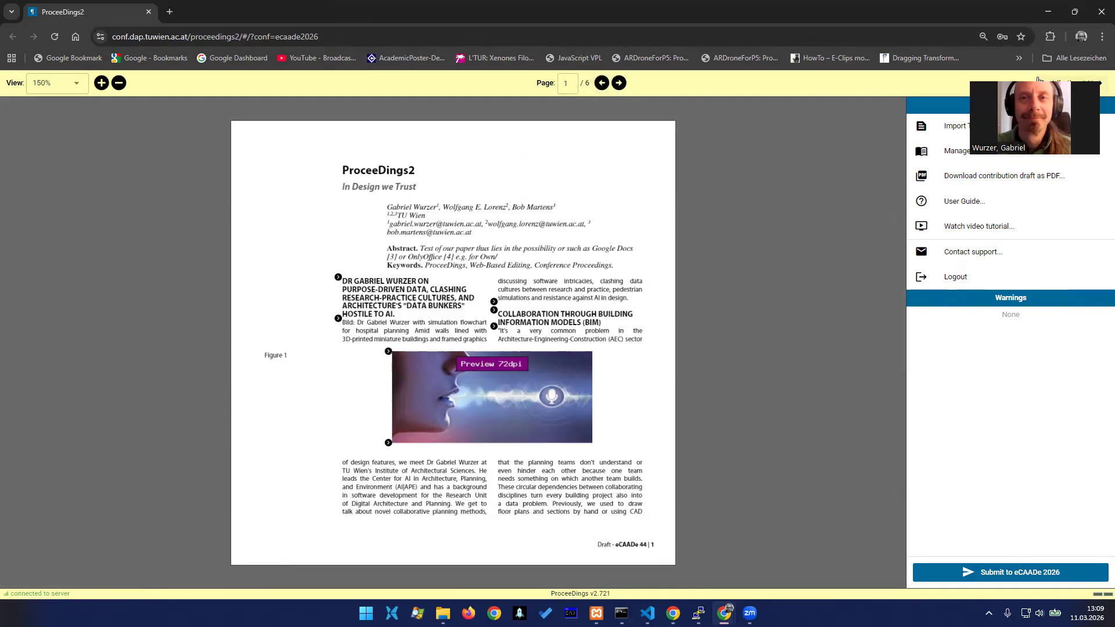
Open the user guide, look up how to edit the abstract, and return to the paper editor
drag(1038, 80, 782, 60)
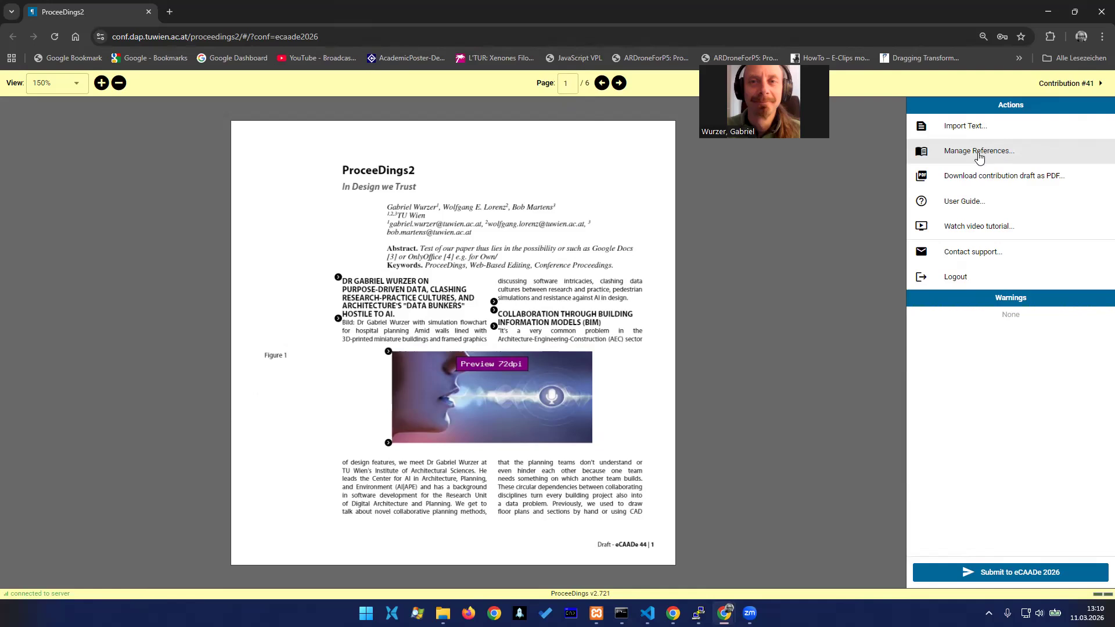
click(961, 204)
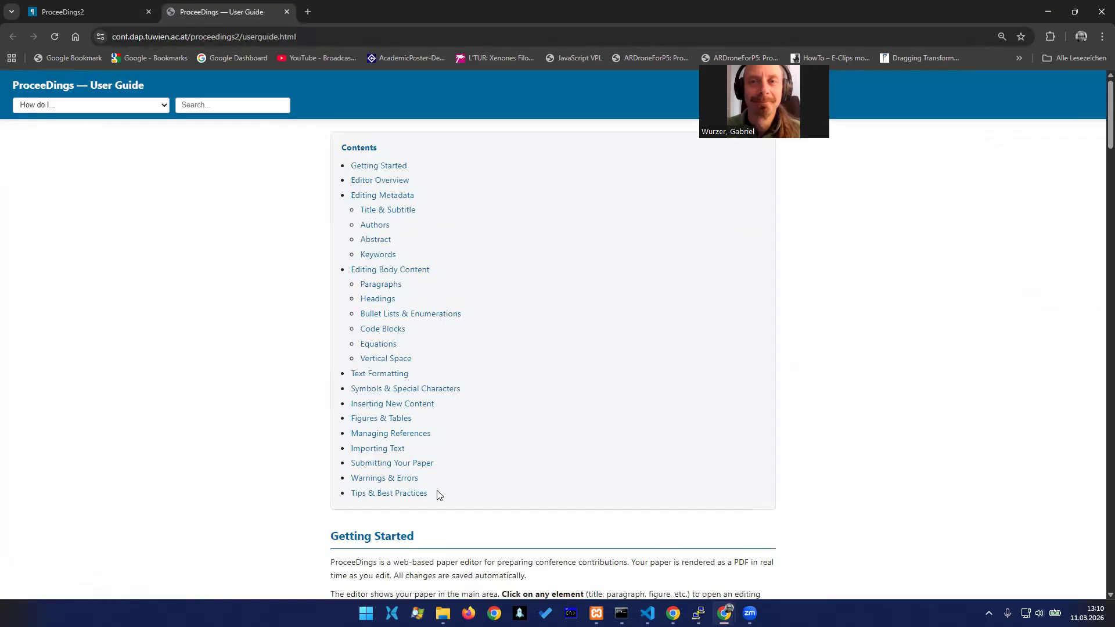
click(111, 111)
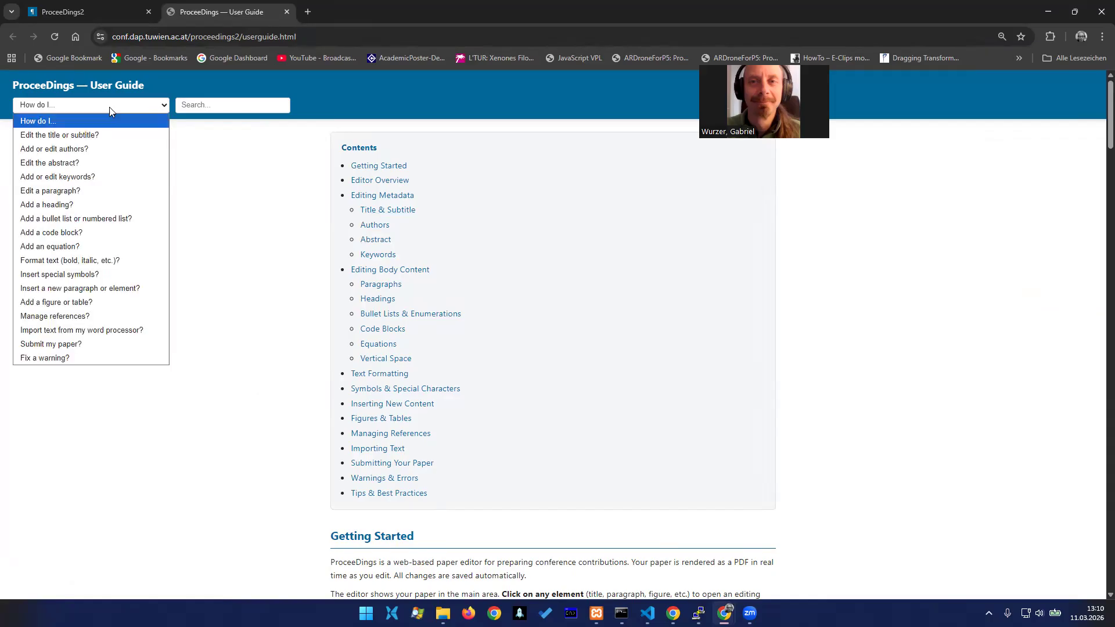
click(95, 164)
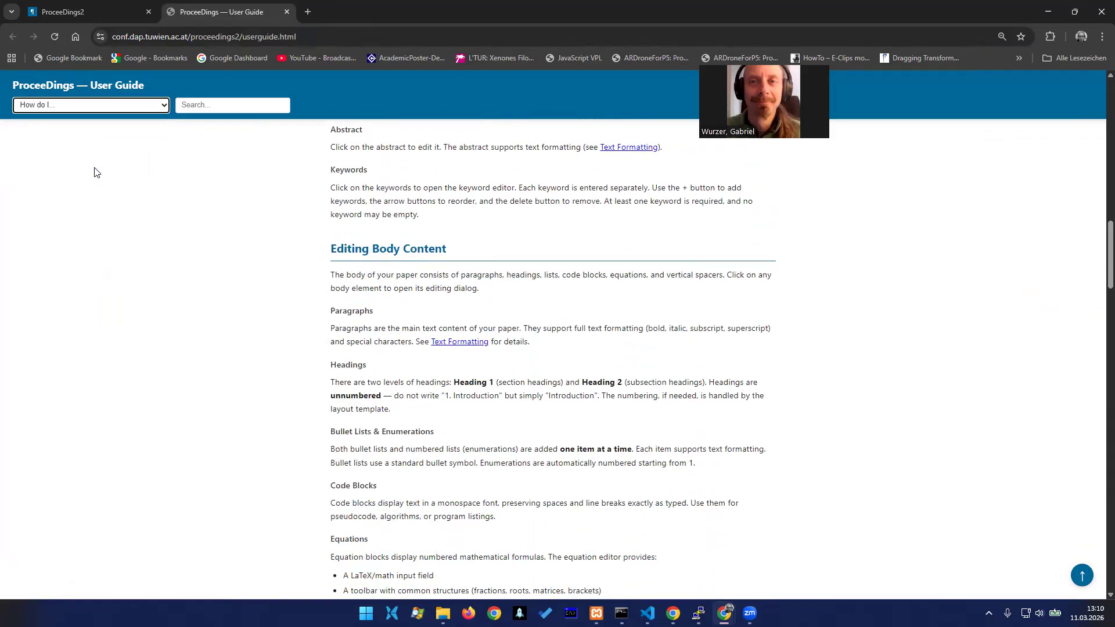
click(74, 12)
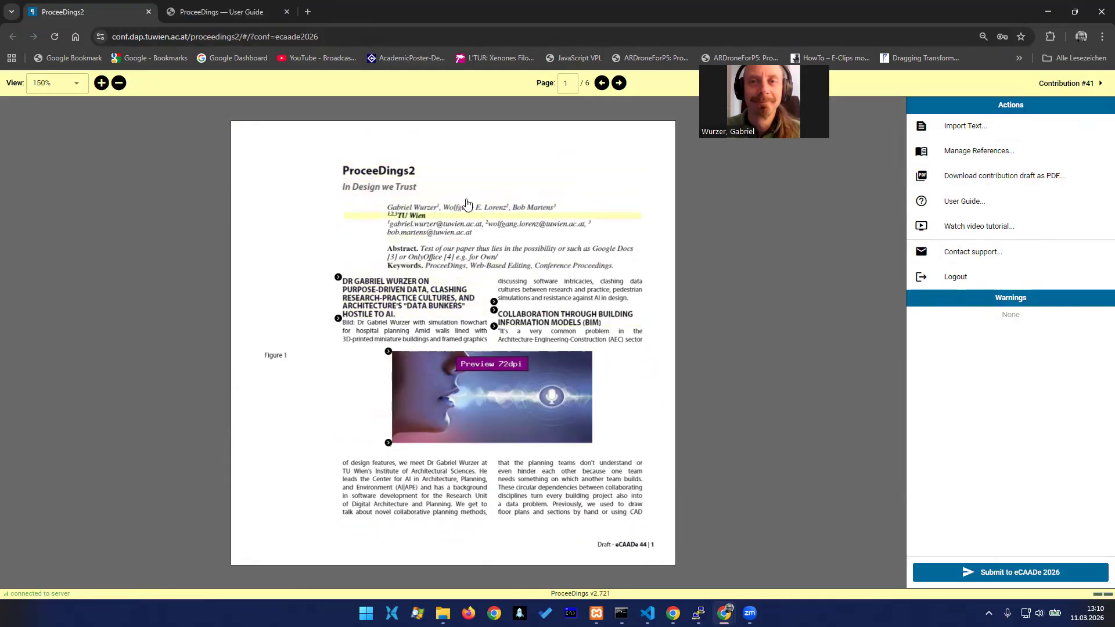
Change the paper's subtitle to "foo bar"
click(397, 174)
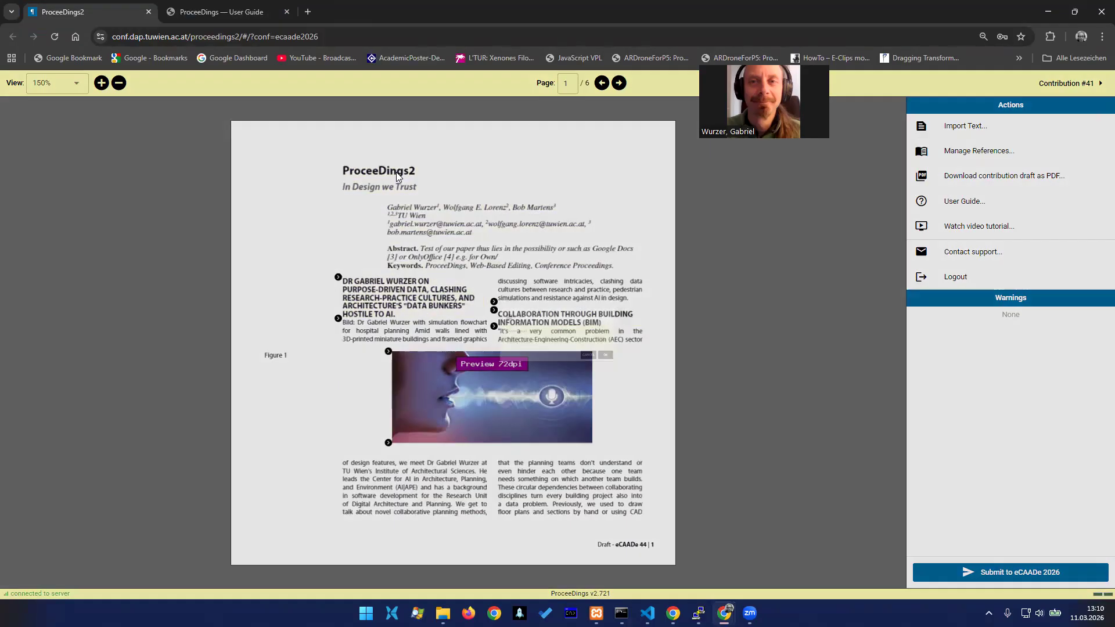
click(535, 350)
key(ctrl+a)
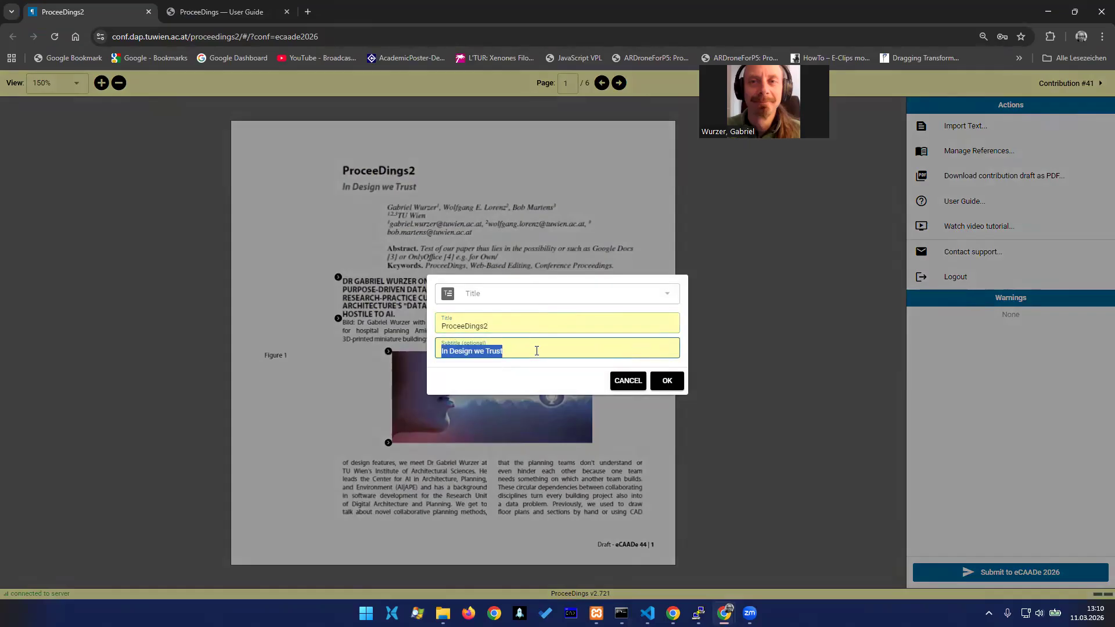
text(foo bar)
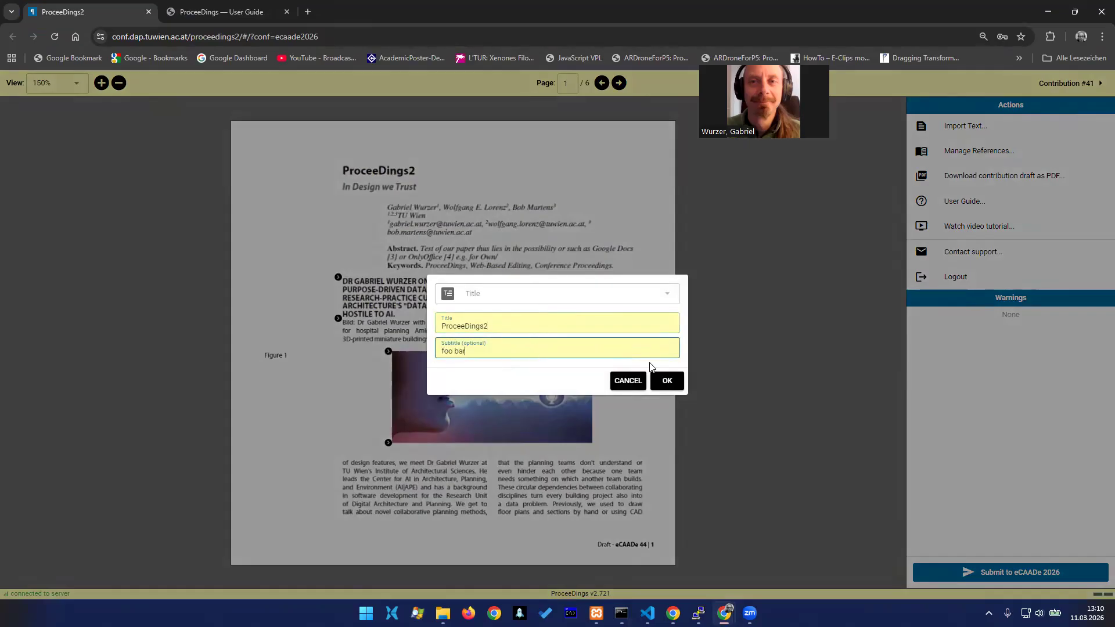
click(666, 380)
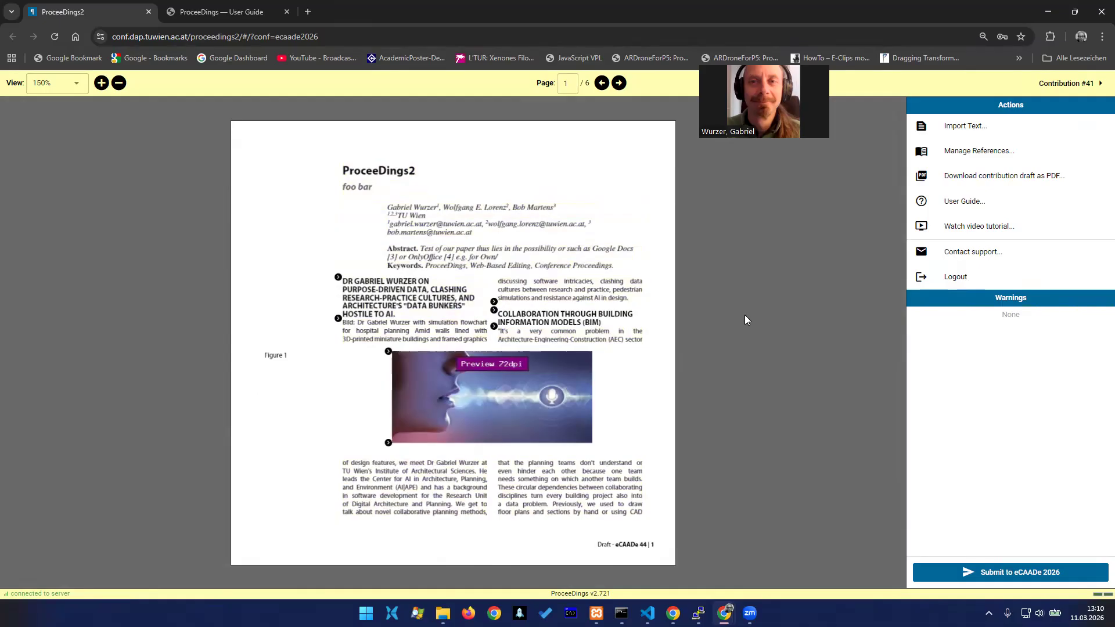
Download the contribution draft as a PDF, review the downloaded file, and close it
click(1005, 178)
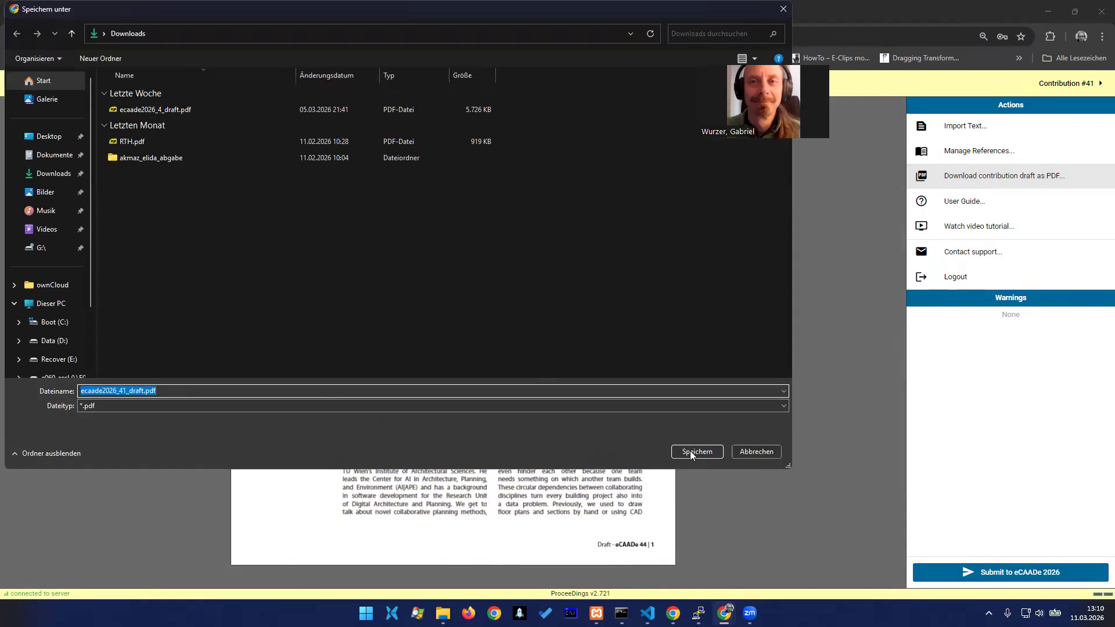
click(696, 453)
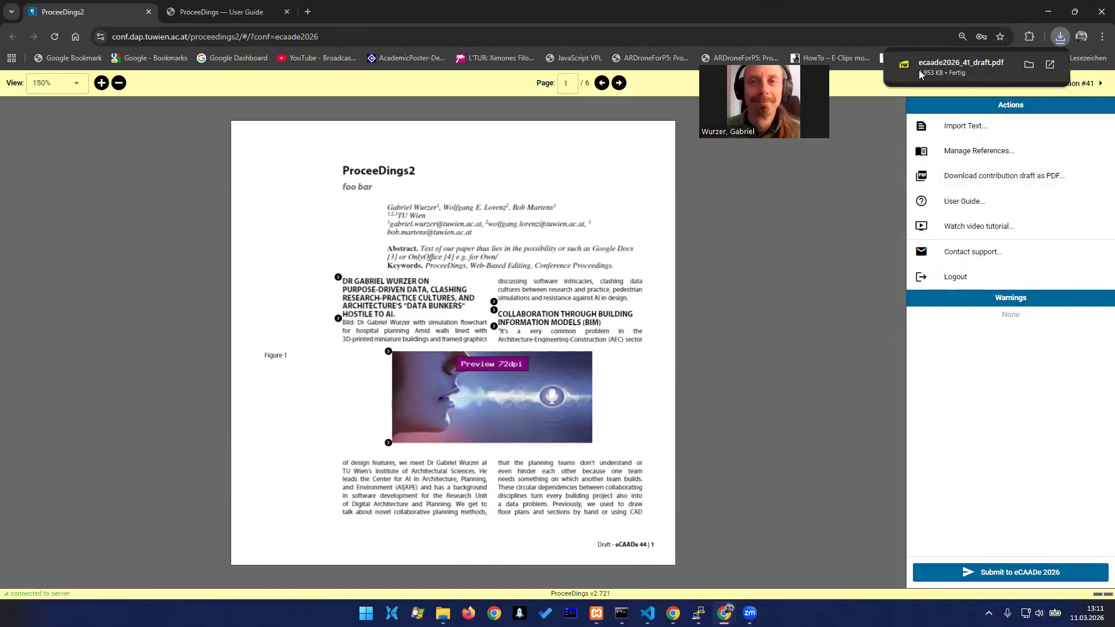
click(961, 65)
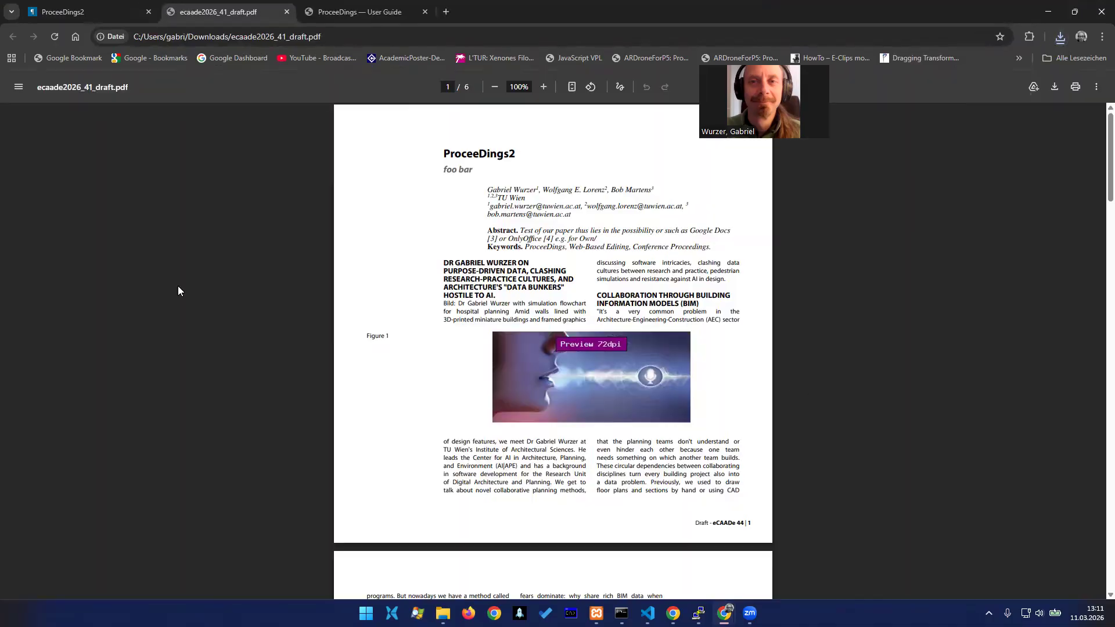
scroll(556, 237, down, 3)
scroll(556, 237, up, 3)
click(287, 11)
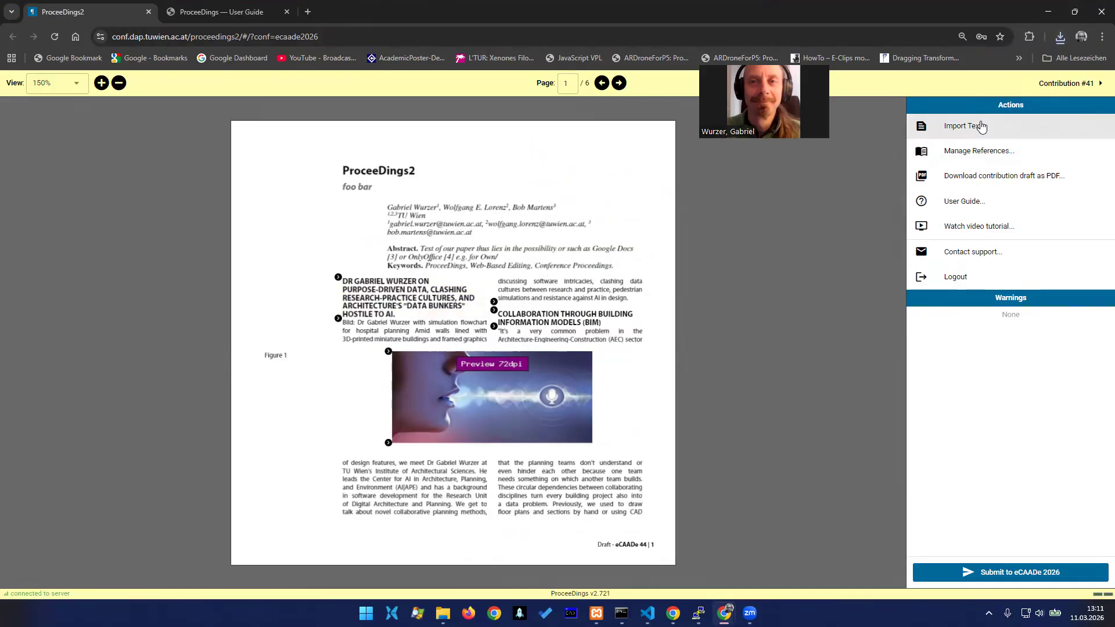
Launch Word and open the recent document test.docx from the temp folder
key(super)
key(super)
key(super+r)
text(C:\tem)
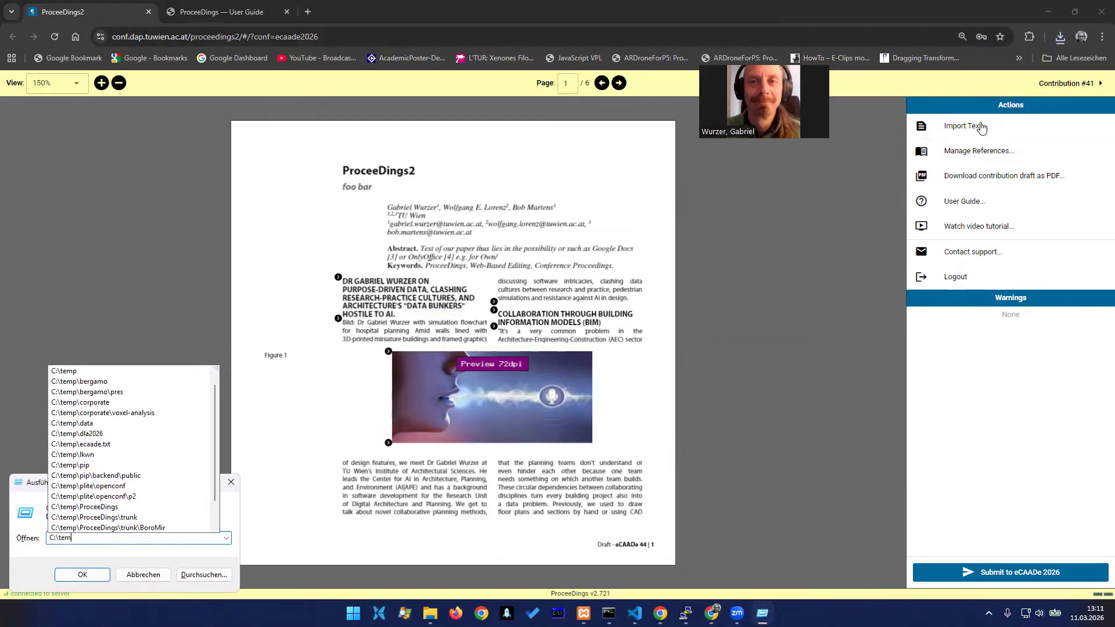
text(p\p)
key(ctrl+a)
text(w)
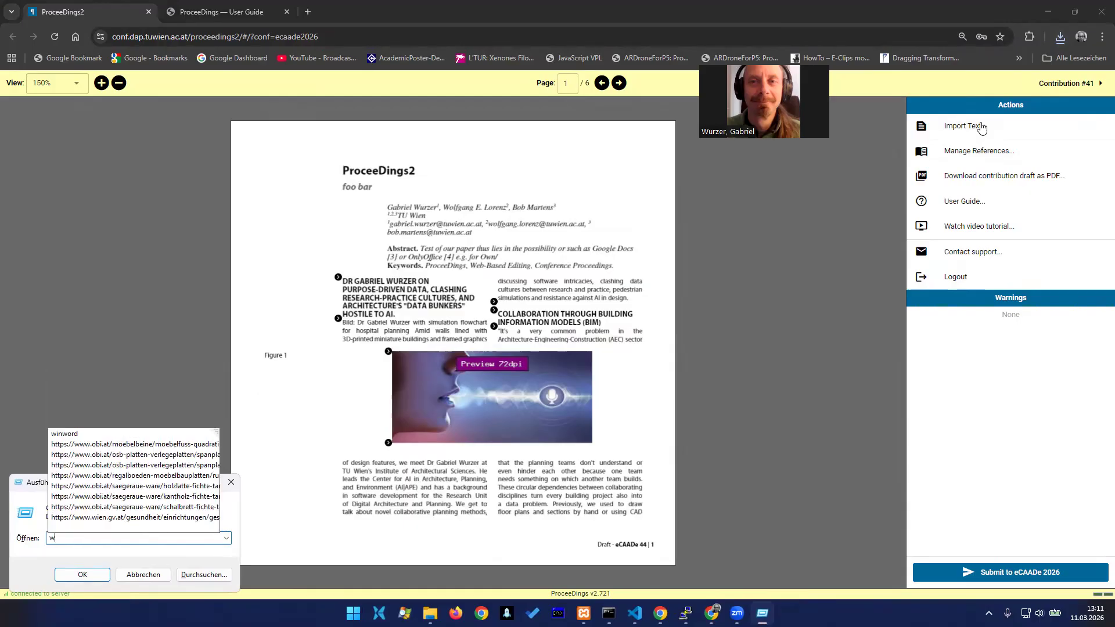
text(inword)
key(Return)
key(Return)
key(End)
text(s)
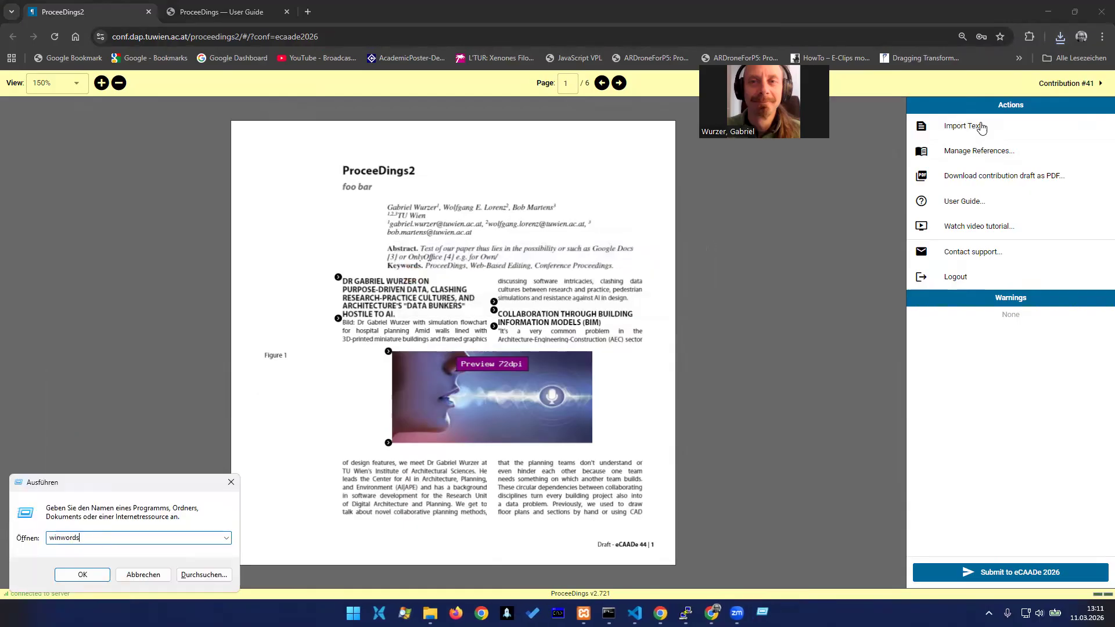
key(Return)
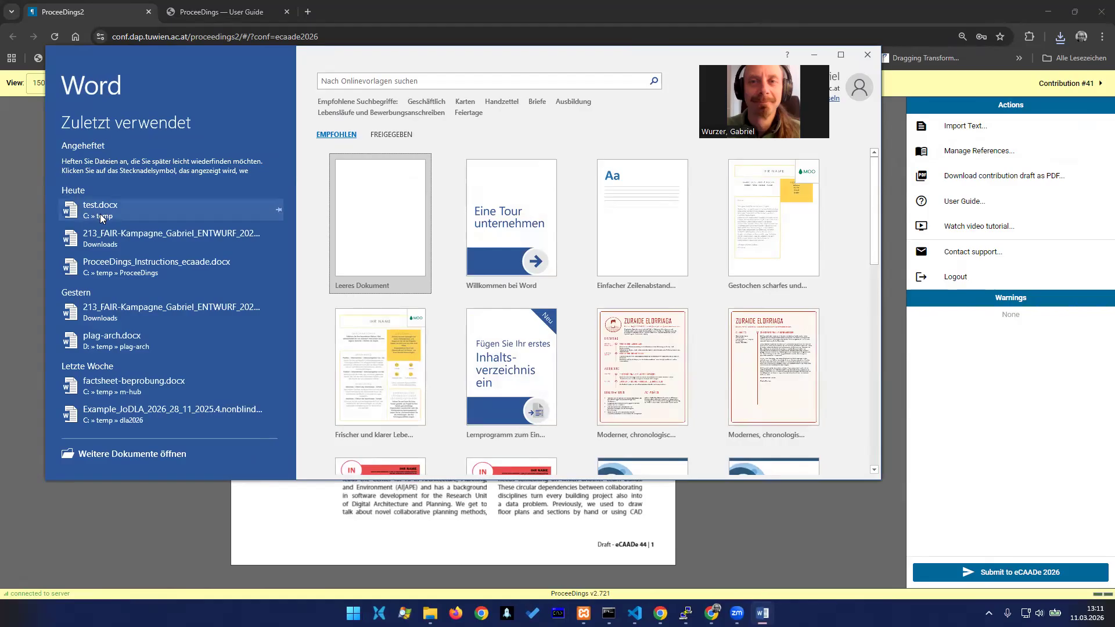
click(100, 218)
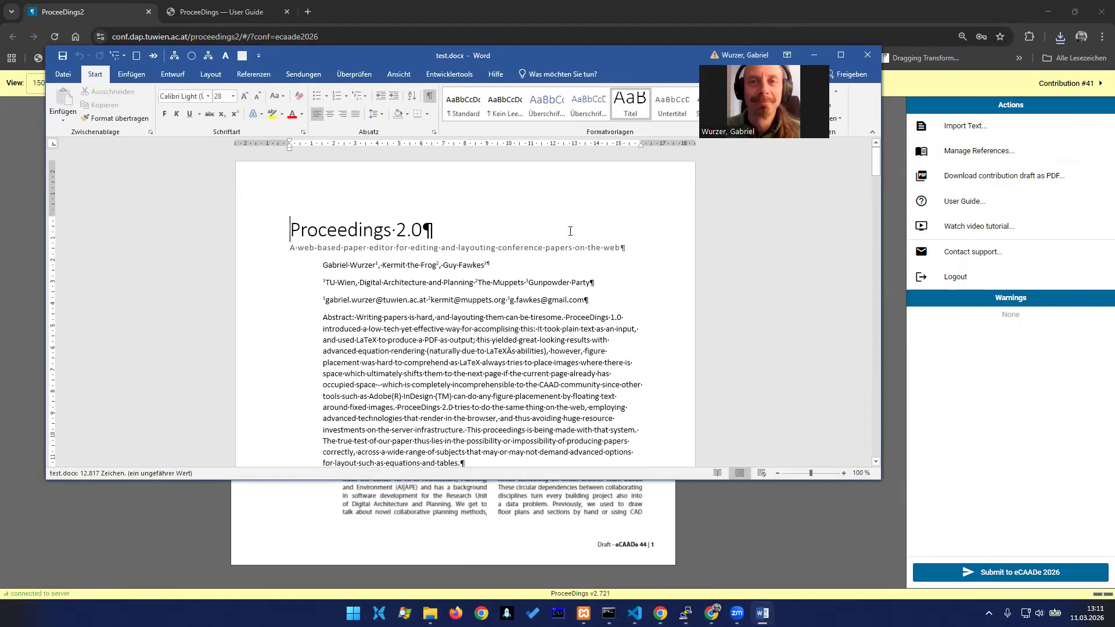
Start a text import, paste the entire content of test.docx as the contribution text, and proceed to selecting what to import
click(957, 133)
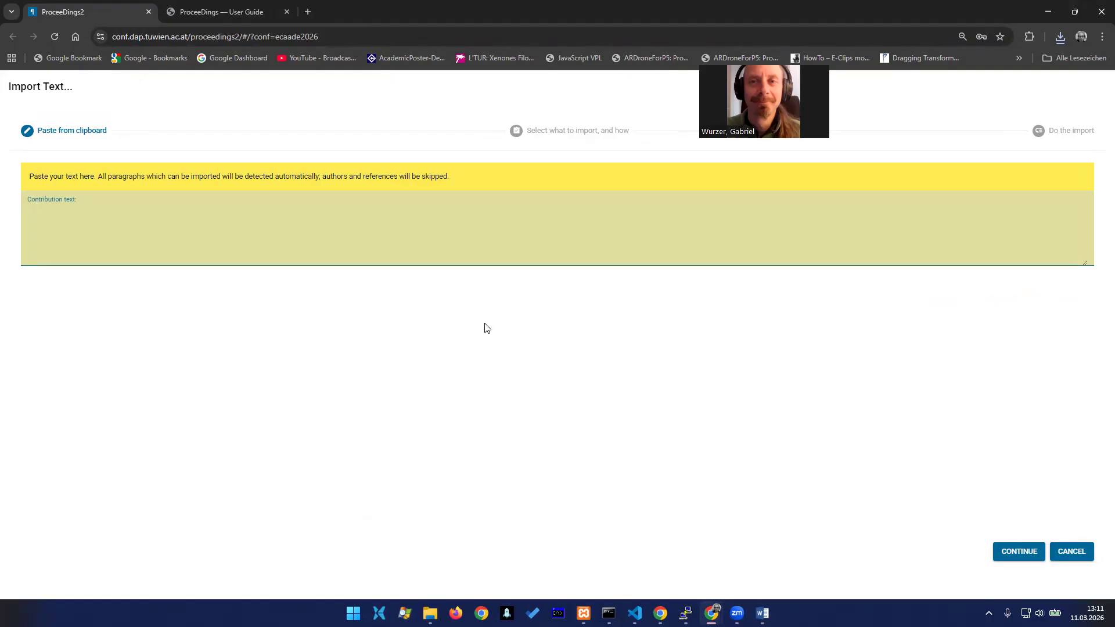
key(alt+Tab)
key(ctrl+a)
key(ctrl+c)
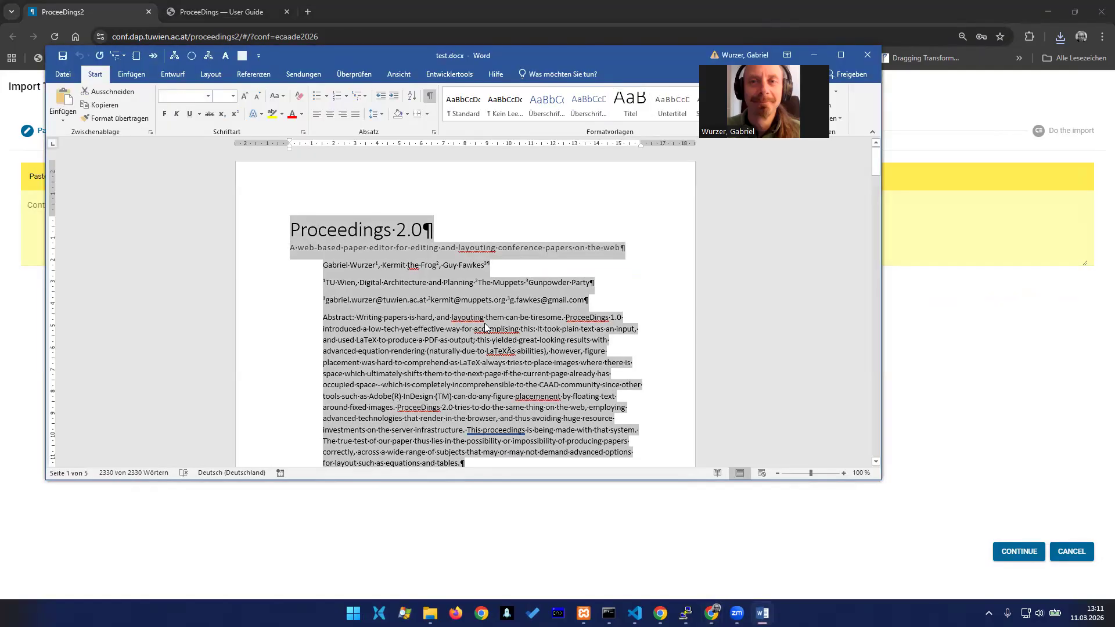
key(alt+Tab)
key(ctrl+v)
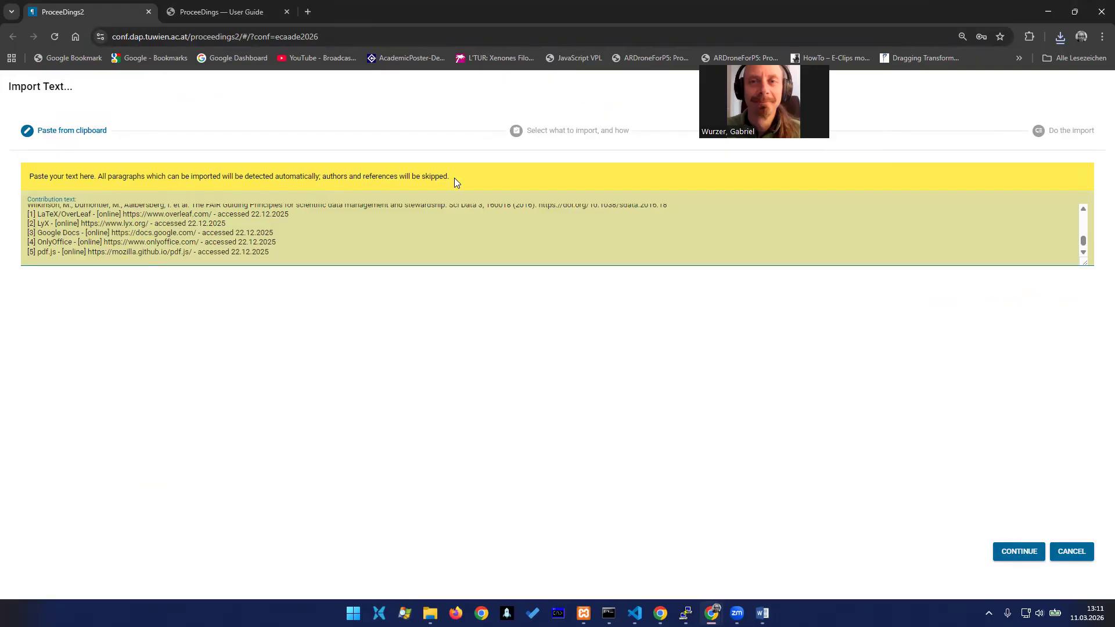
click(1009, 560)
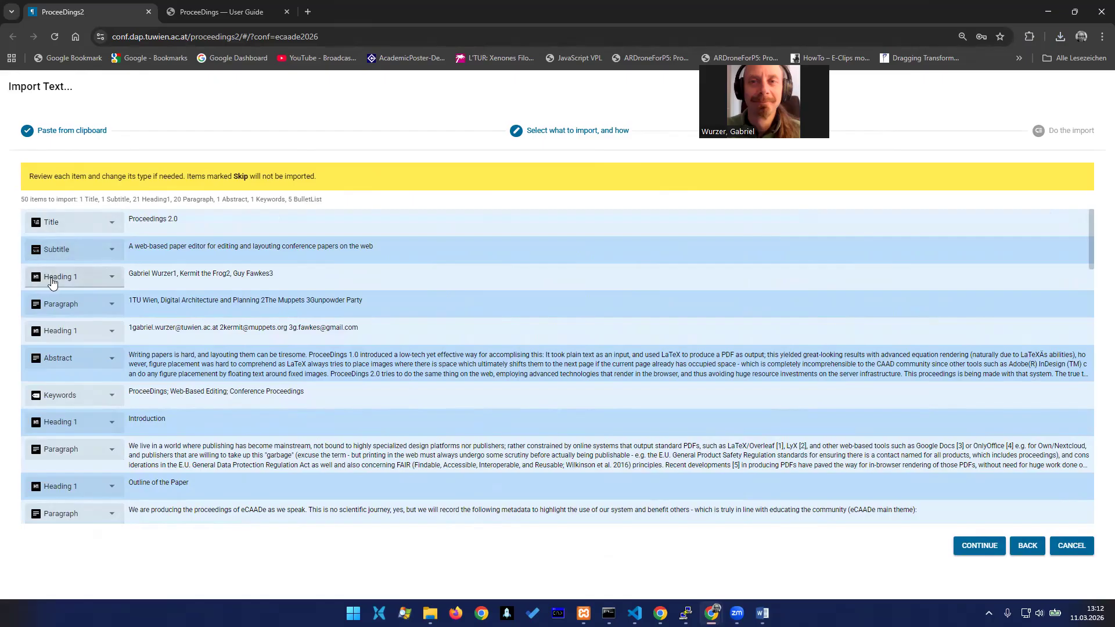
Exclude the author names, affiliations and e-mail address rows from the import by marking all three as Skip import
click(94, 280)
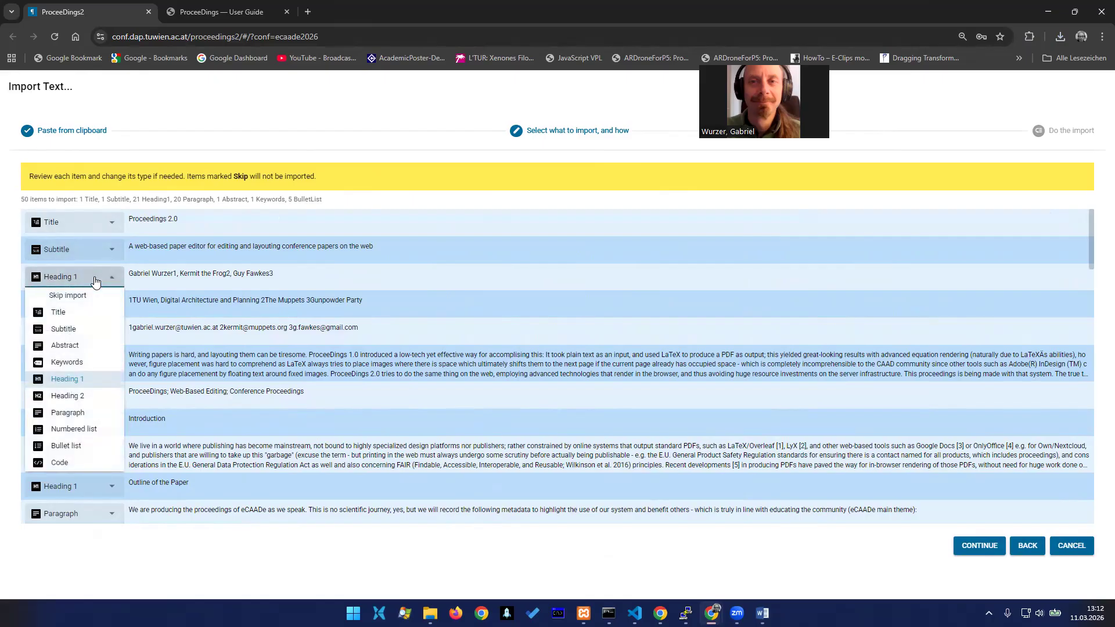
click(79, 298)
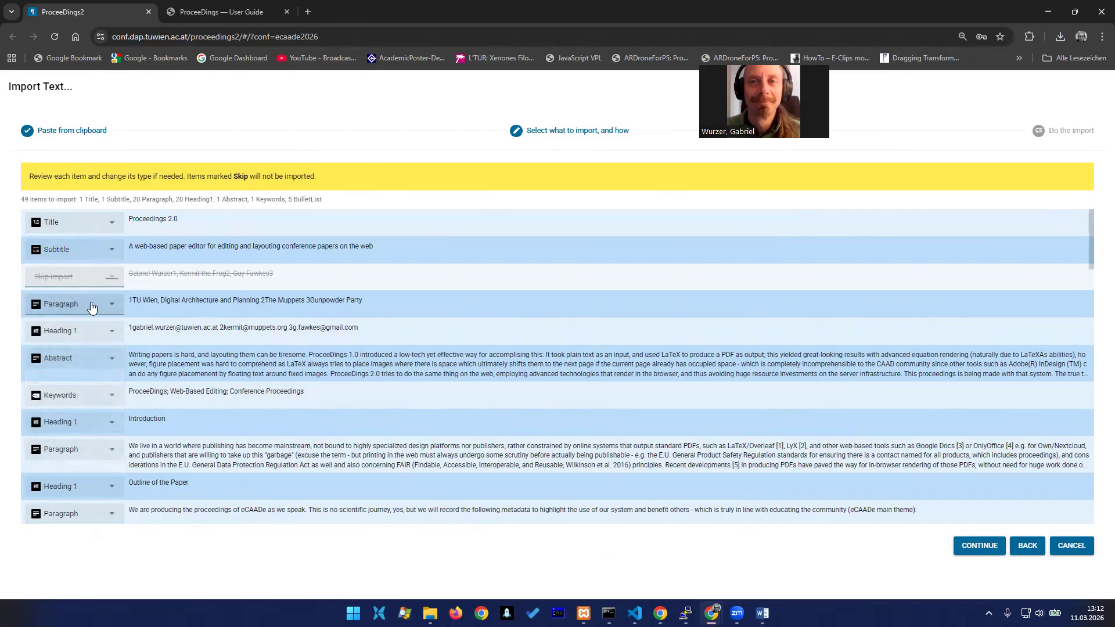
click(82, 314)
click(82, 321)
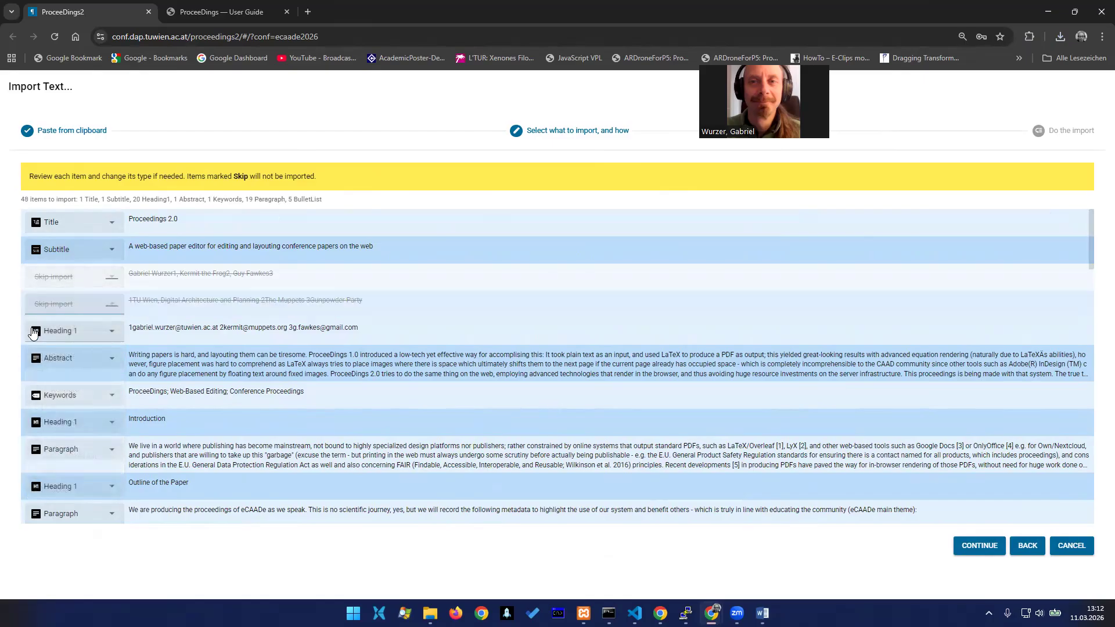
click(100, 333)
click(66, 350)
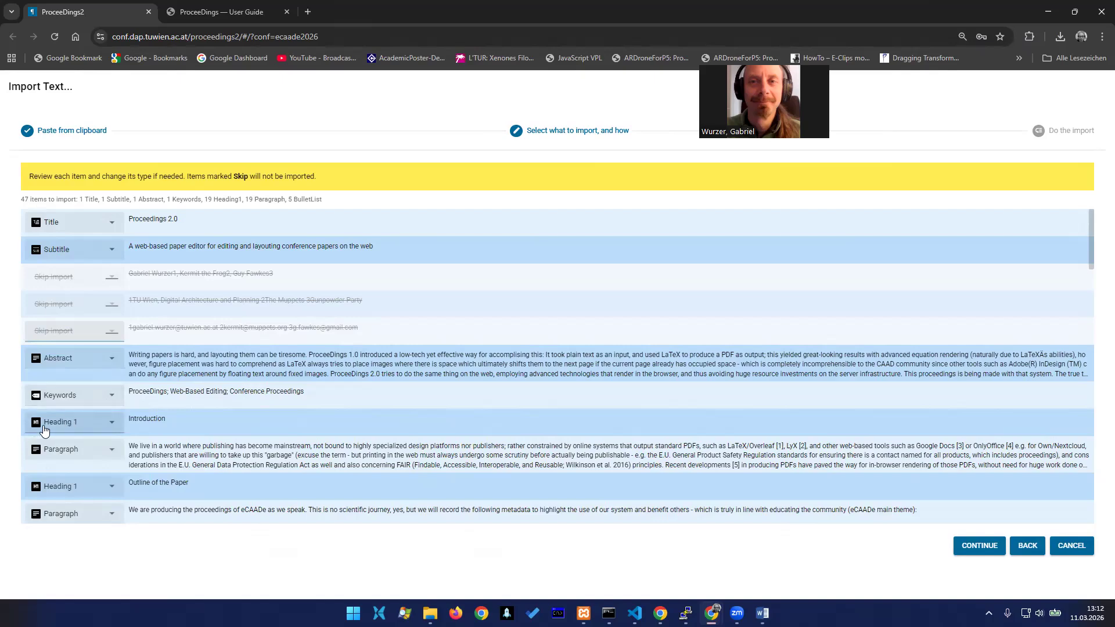
Review the remaining items, finish importing them into the contribution, and page through the resulting paper to page 6
scroll(406, 339, down, 15)
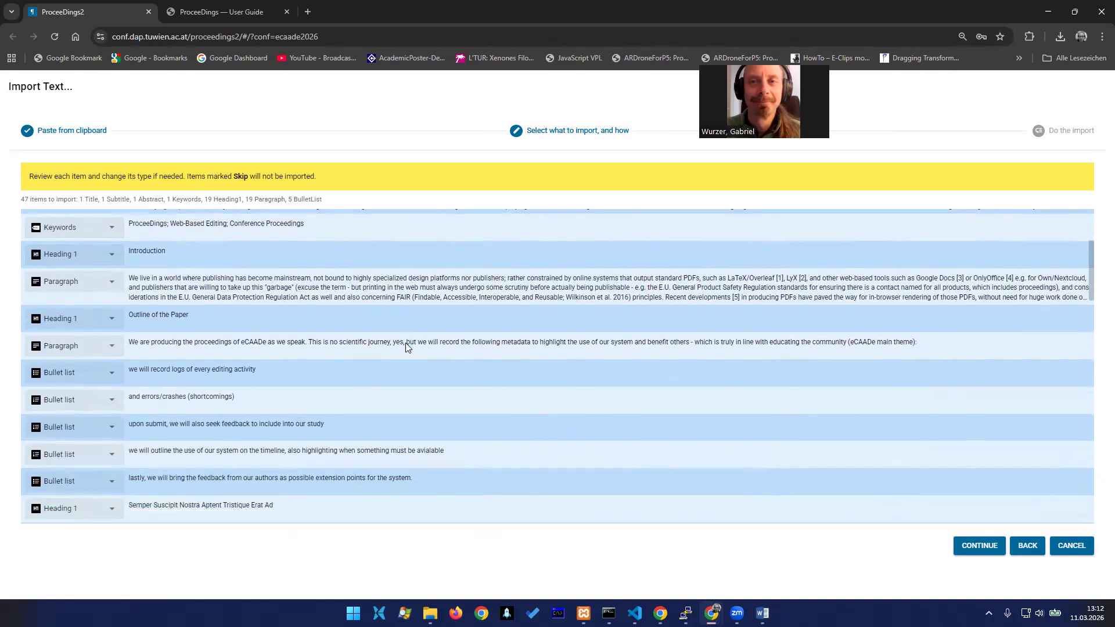
scroll(386, 343, down, 10)
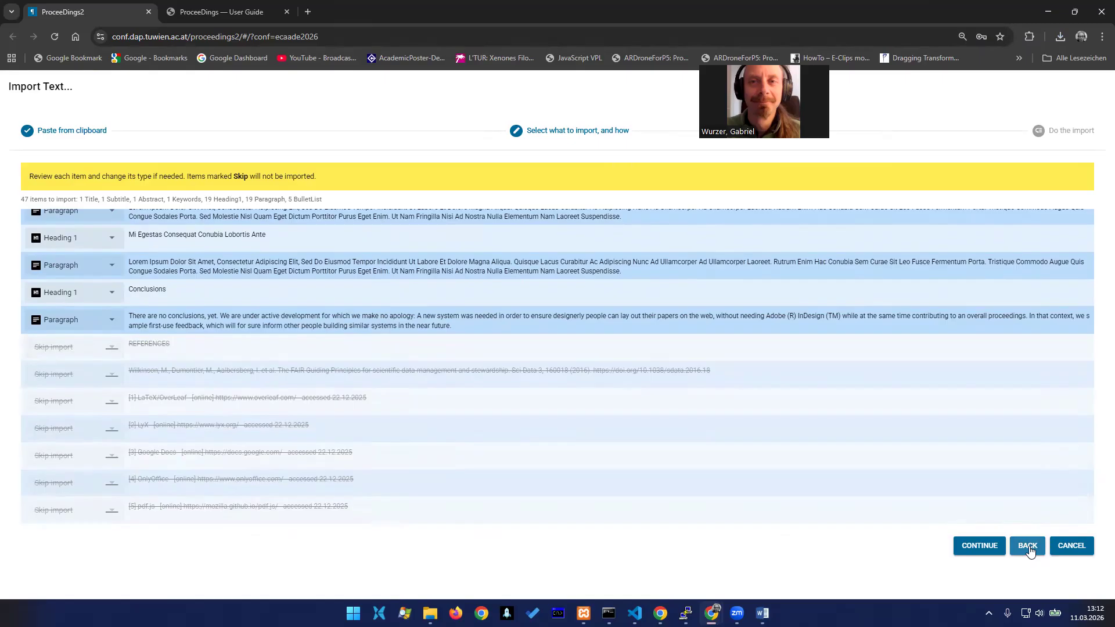
click(970, 547)
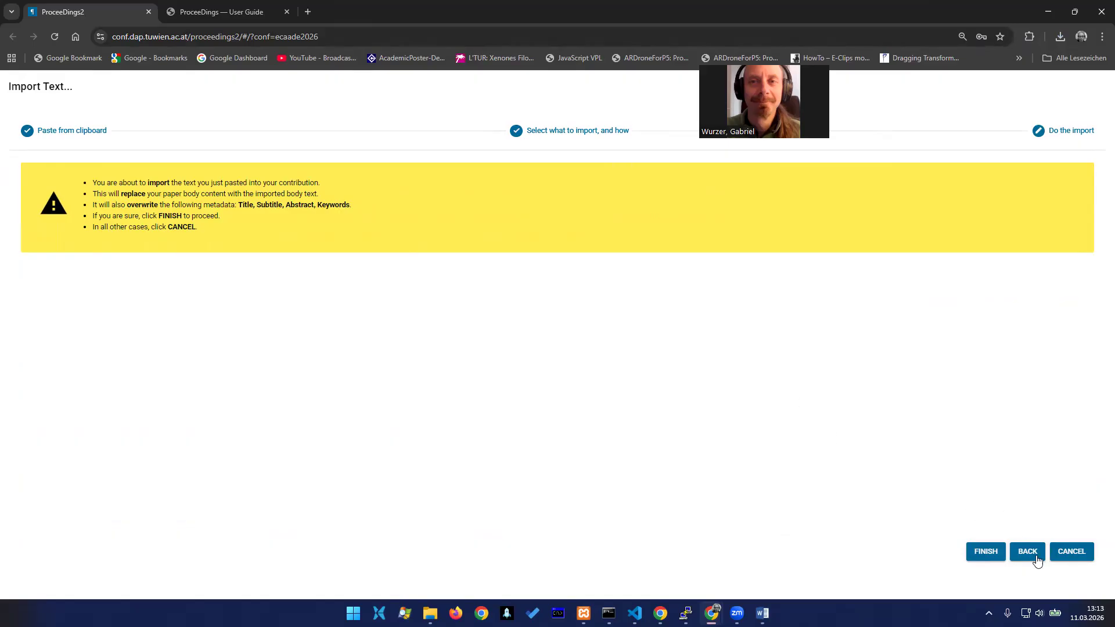
click(986, 552)
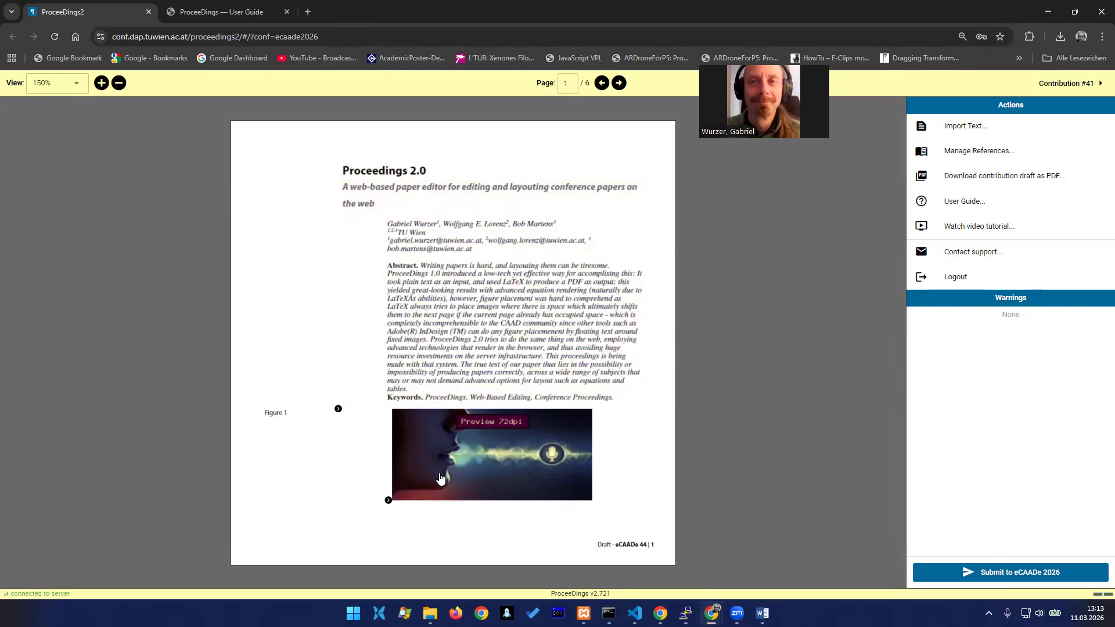
click(620, 84)
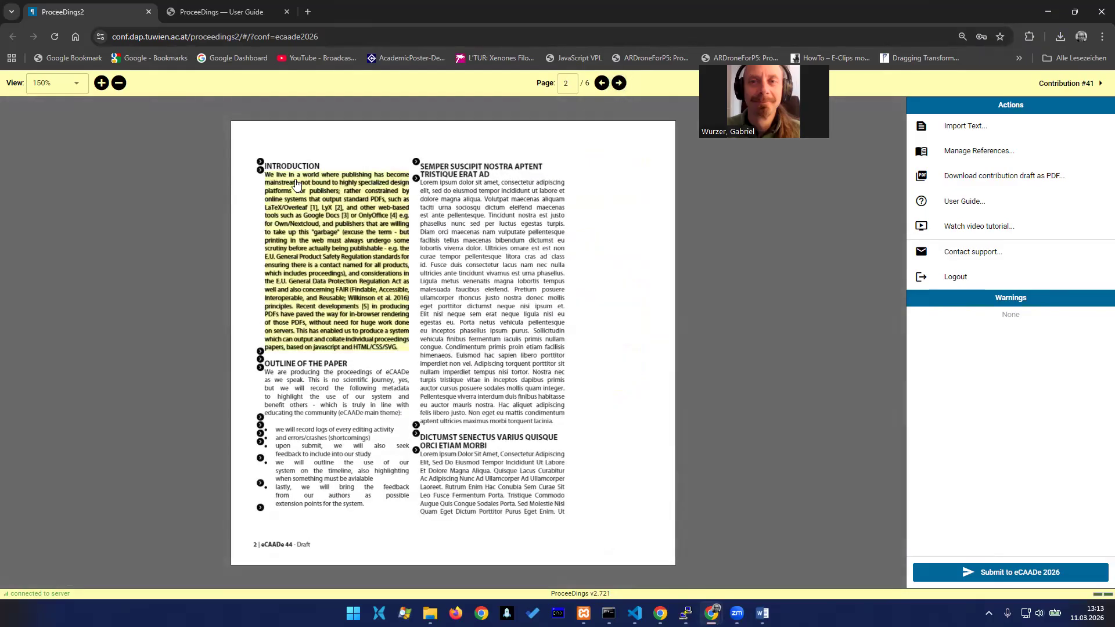
click(620, 83)
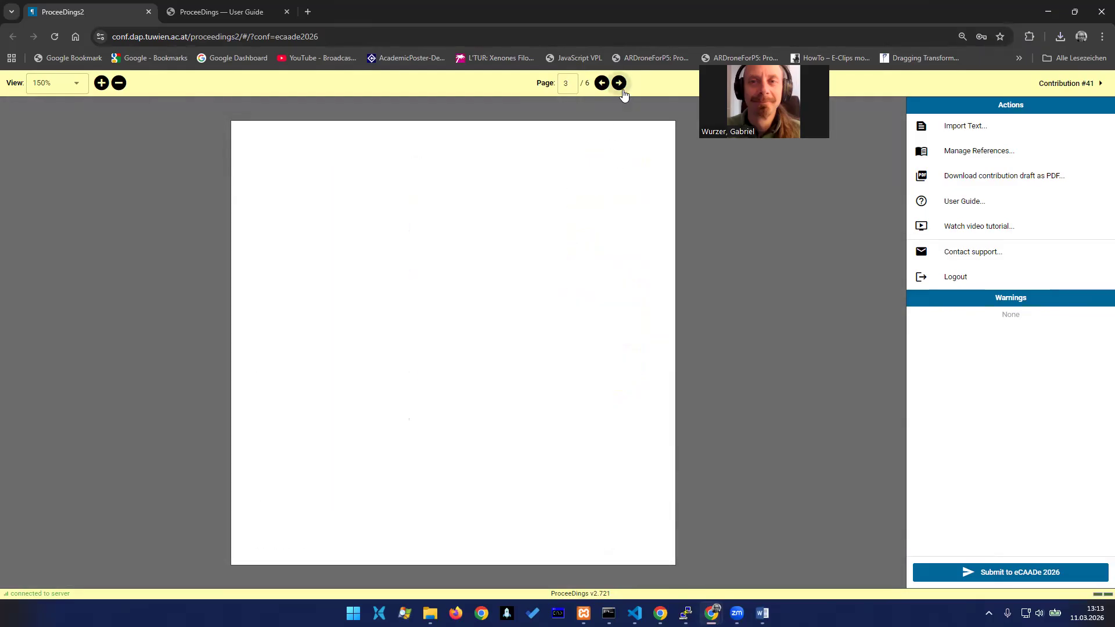
click(622, 90)
click(622, 90)
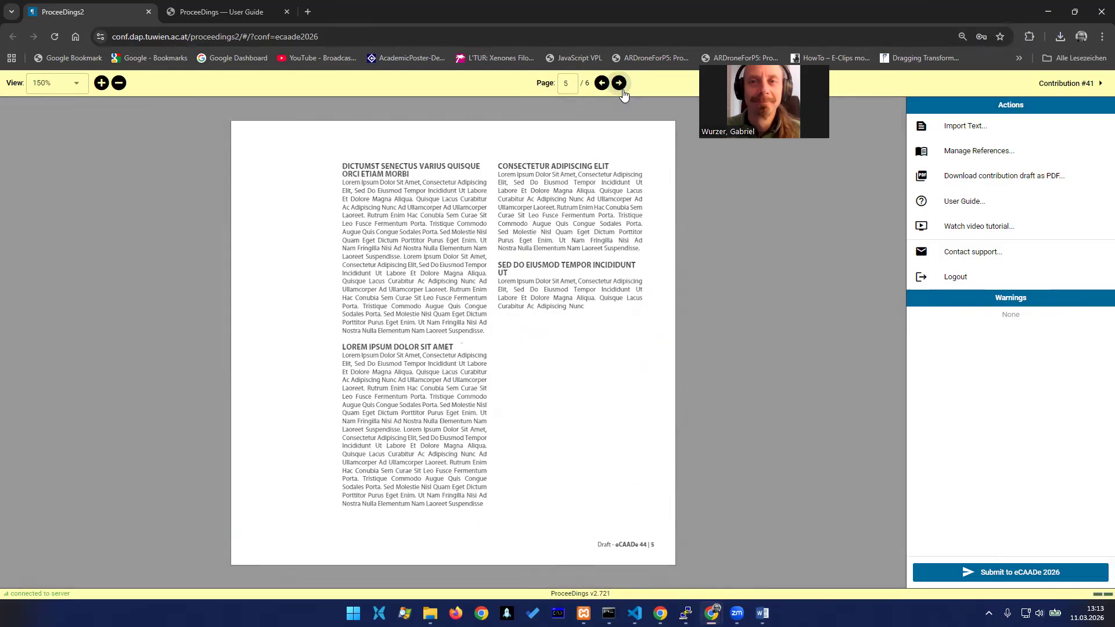
click(621, 90)
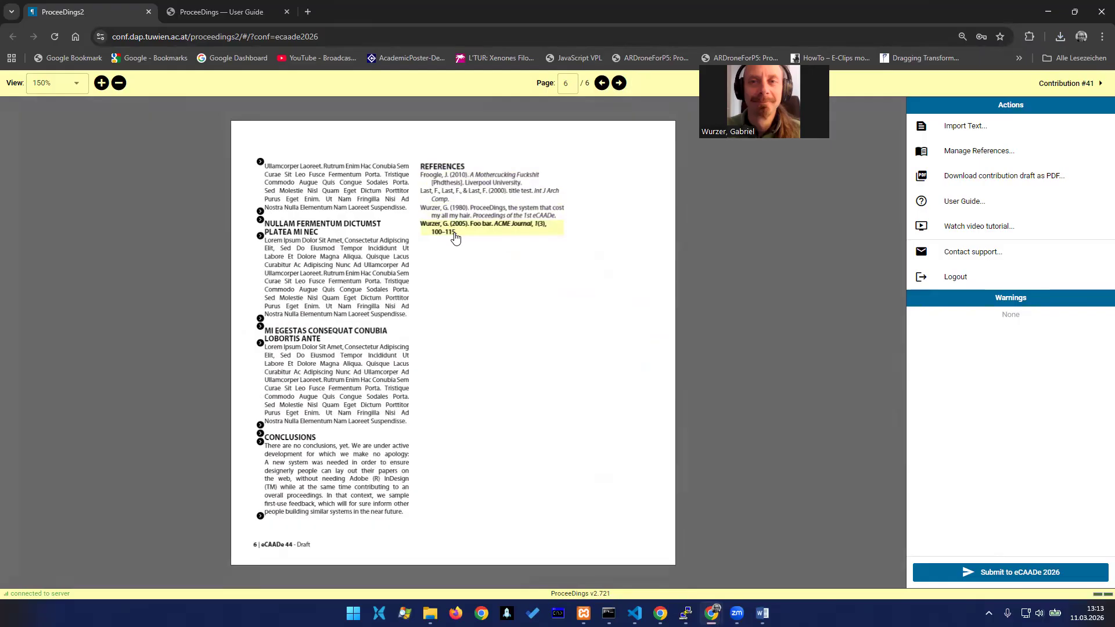
Add a journal article reference titled "fgoo bart asdjlkhasdhkjlasrdhlkju" and fill in its author's given and family names
click(988, 153)
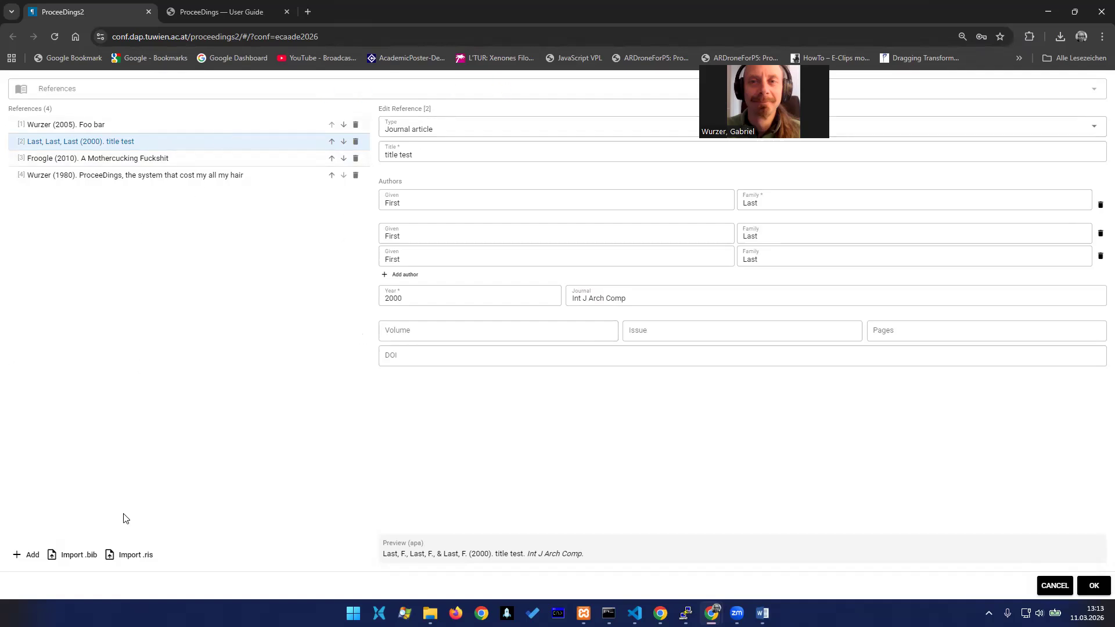
click(29, 555)
click(453, 154)
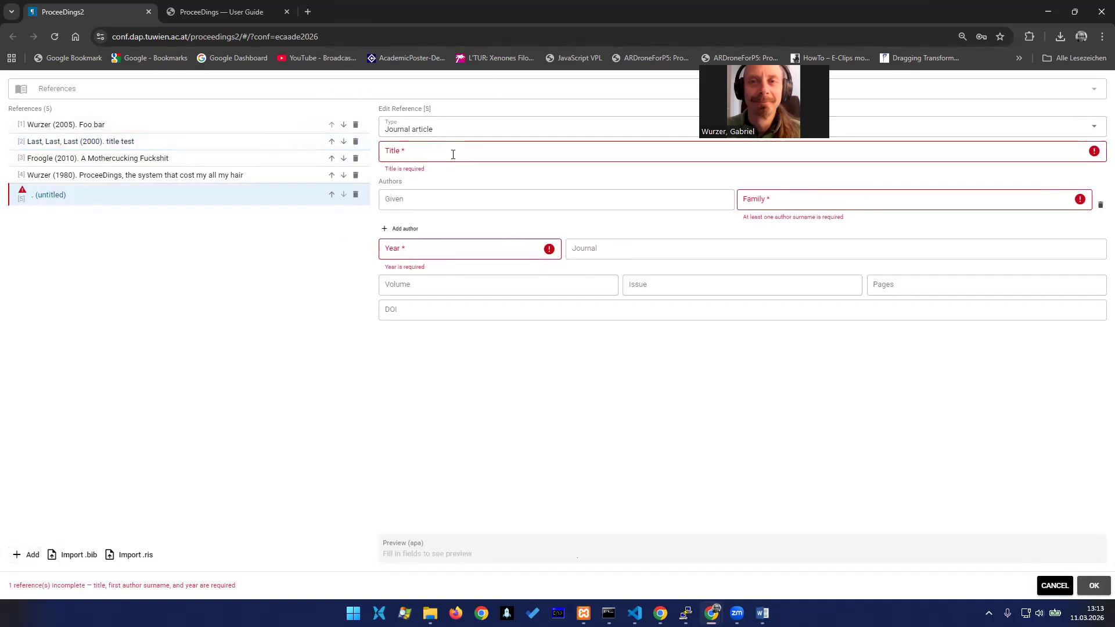
text(fgoo)
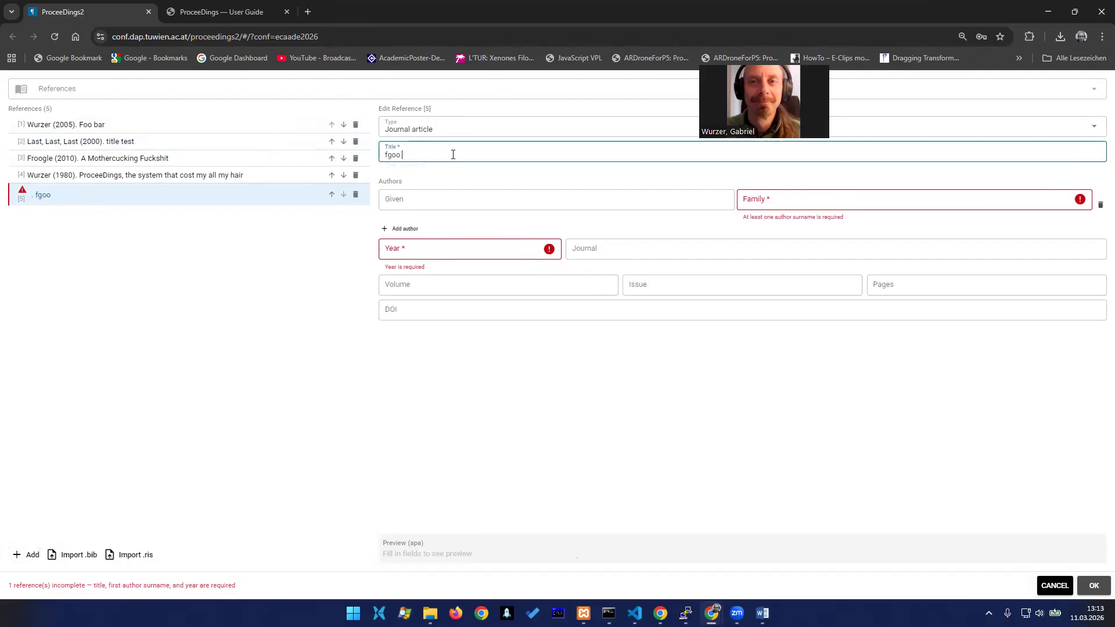
text( bart asdjlkhasdhkjlasrdhlkju)
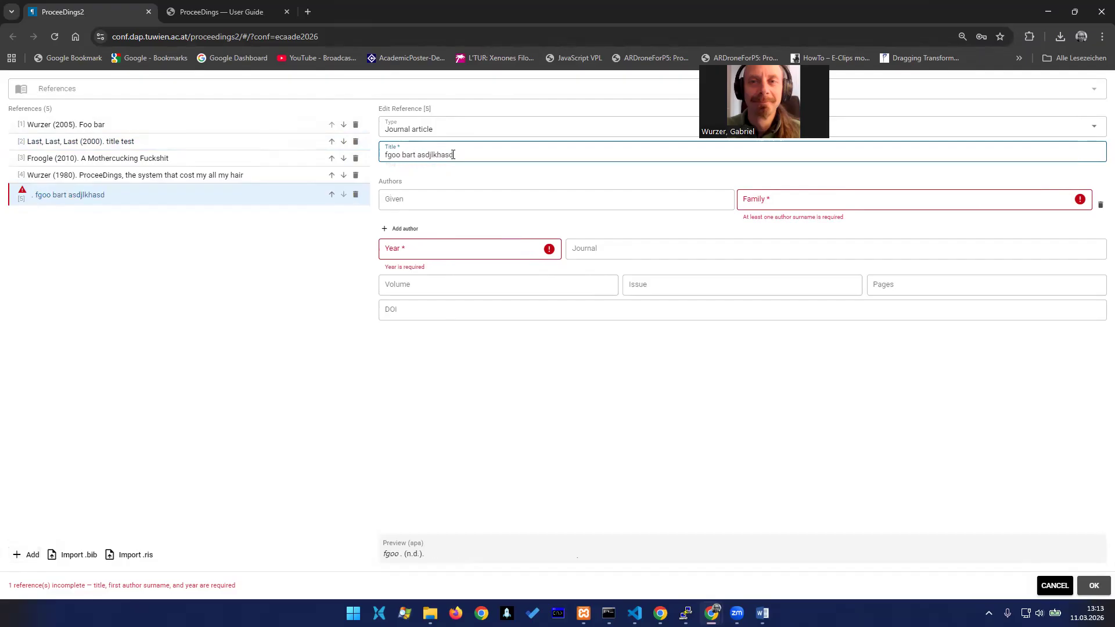
click(425, 205)
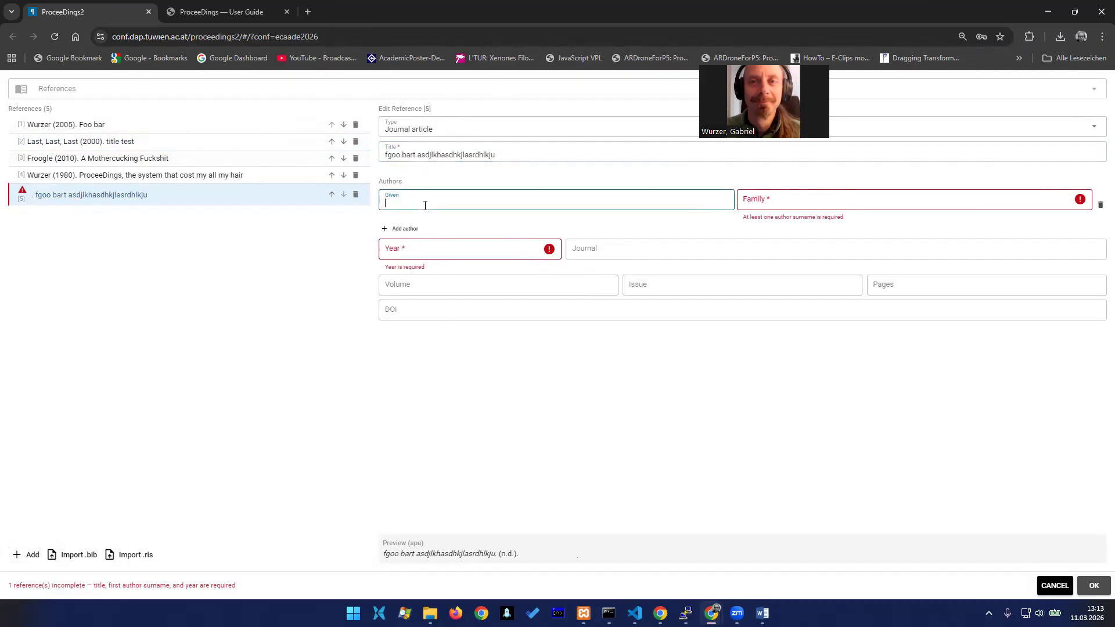
text(froogle)
key(Tab)
text(google)
key(Tab)
Complete the new reference with year 2009, journal "sadfkhjldasfhjlkkahfjl", volume 1, issue 1 and pages 100-115, and save the reference list
click(436, 255)
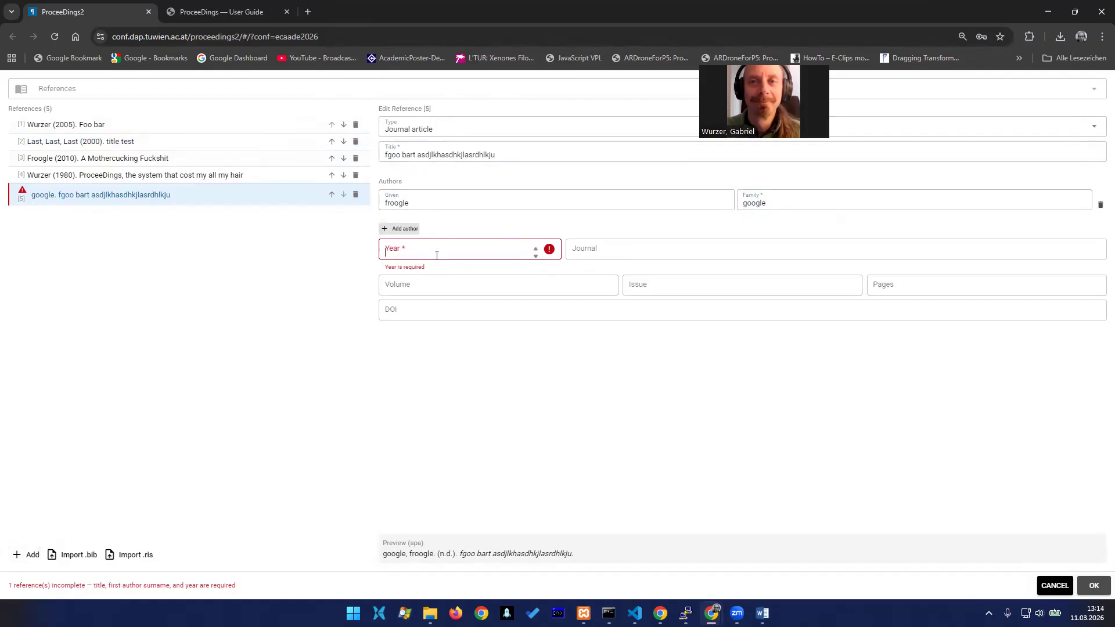
text(2009)
key(Tab)
text(sadfkhjldasfhjlkkahfjl)
key(Tab)
text(1)
key(Tab)
text(1)
key(Tab)
text(100-115)
key(Tab)
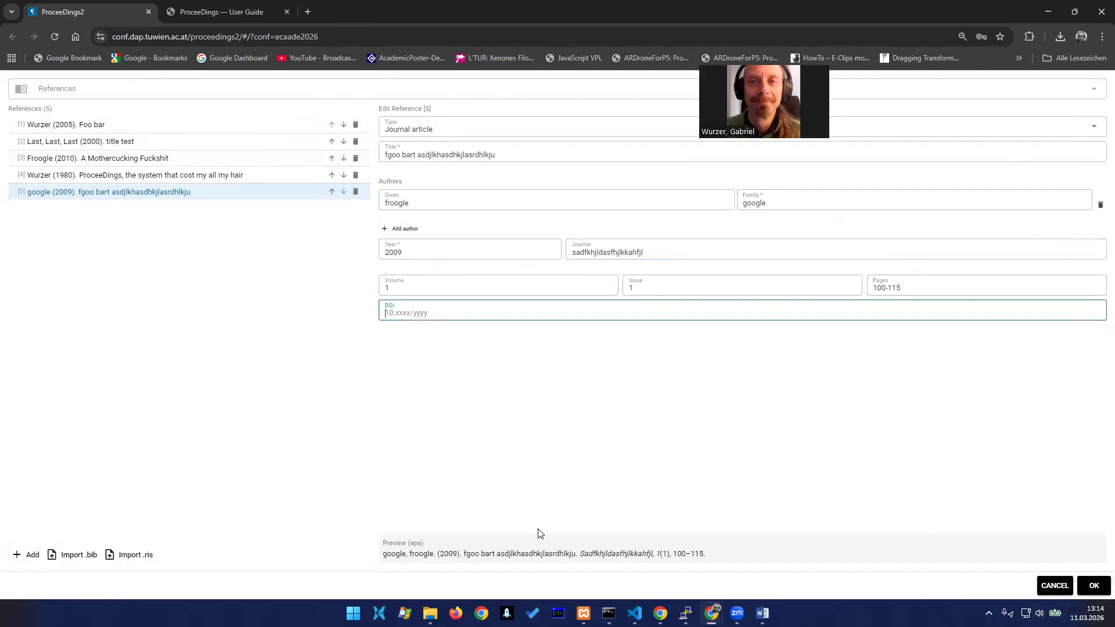
key(Tab)
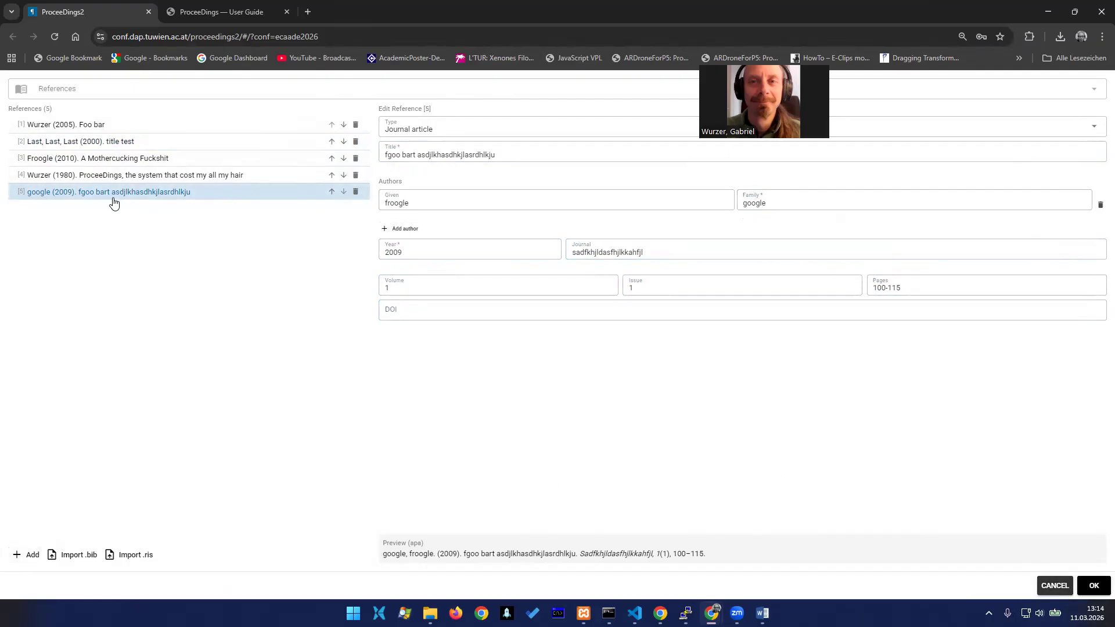
click(424, 198)
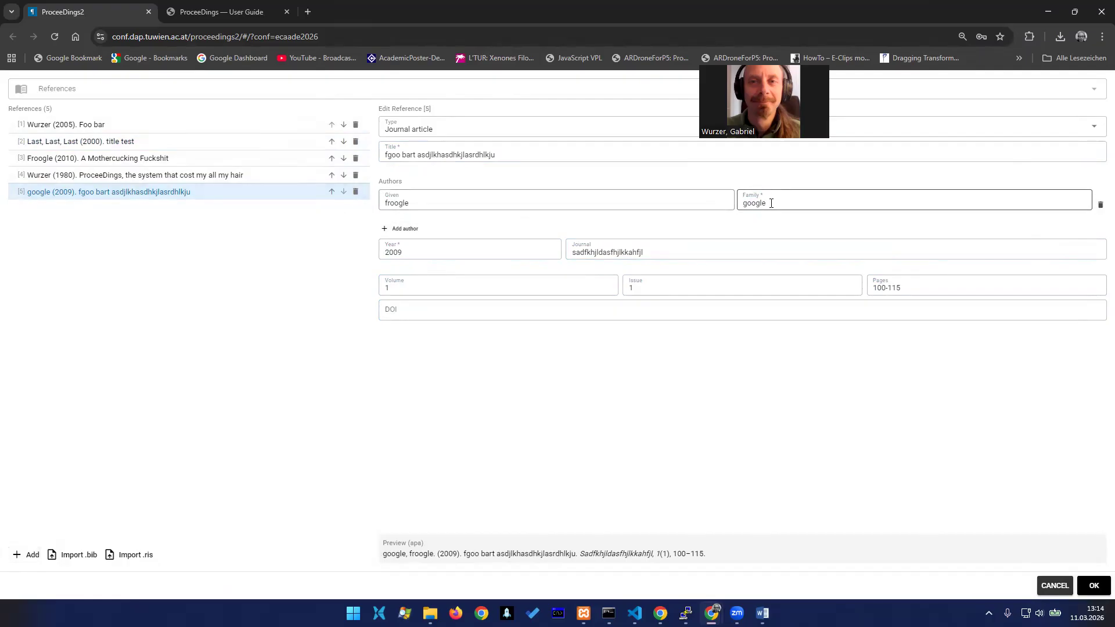
click(1092, 589)
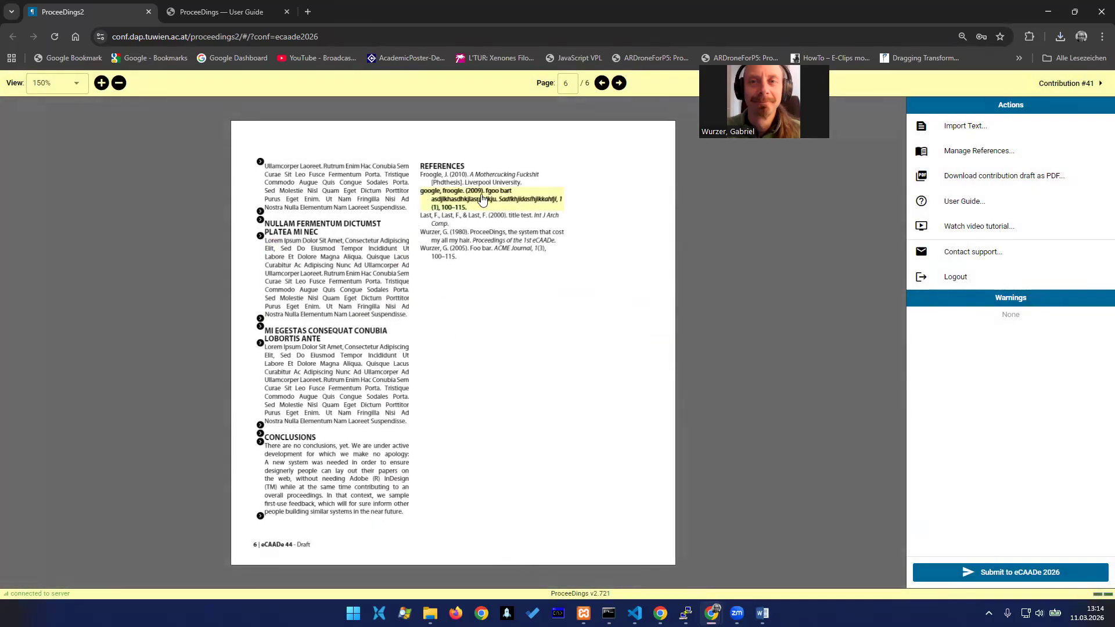
Reopen the reference list from the new 2009 entry and import RIS references from C:\temp\test.ris.txt
click(496, 200)
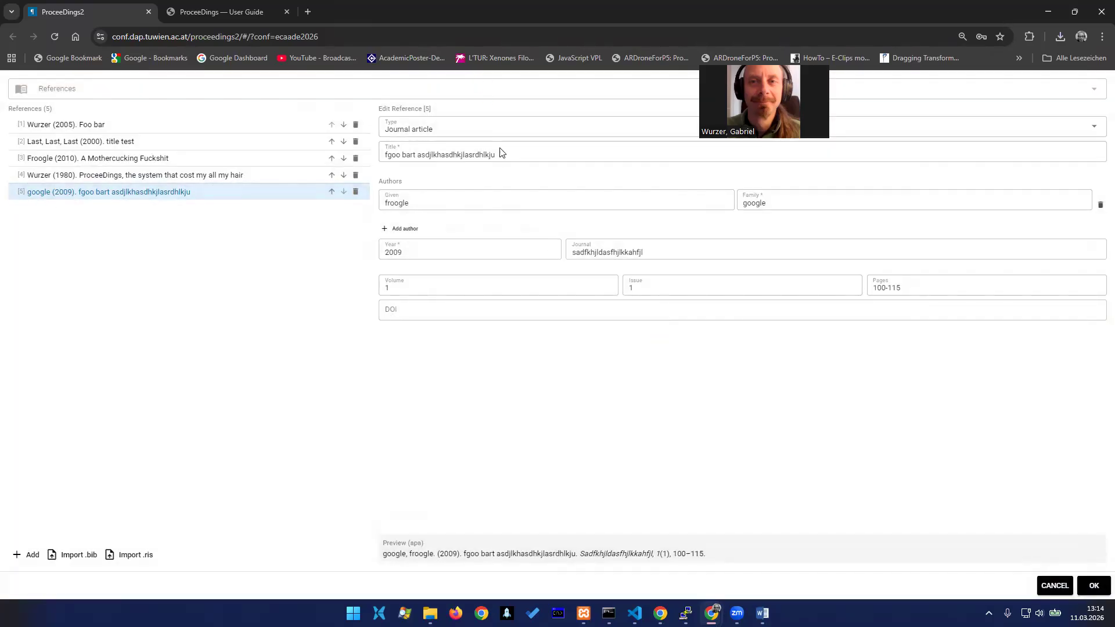
click(111, 554)
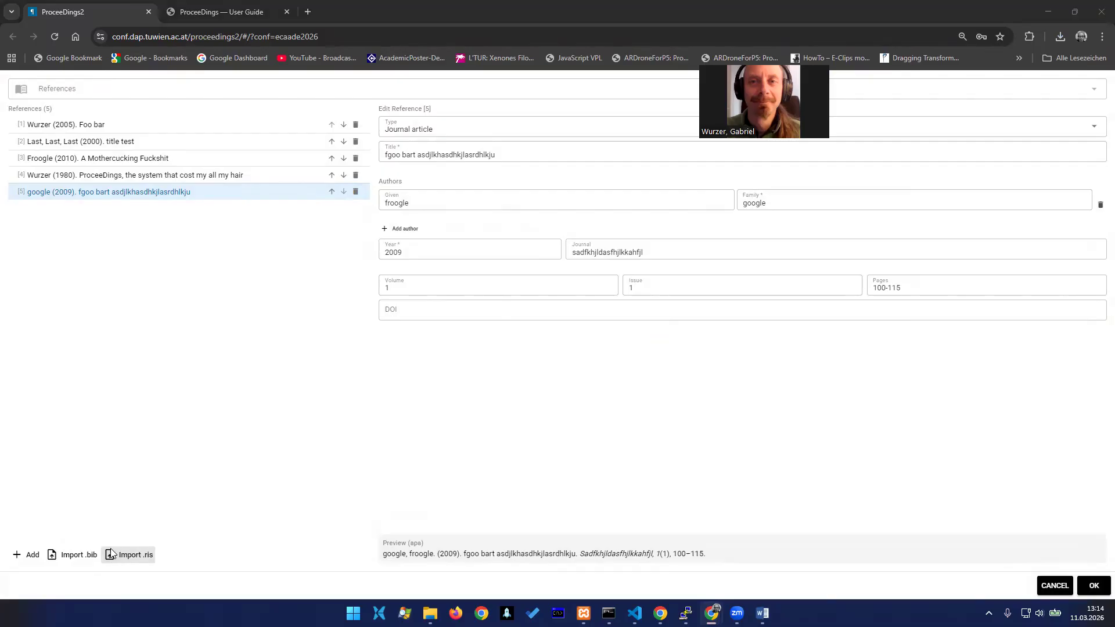
text(C:\temp\)
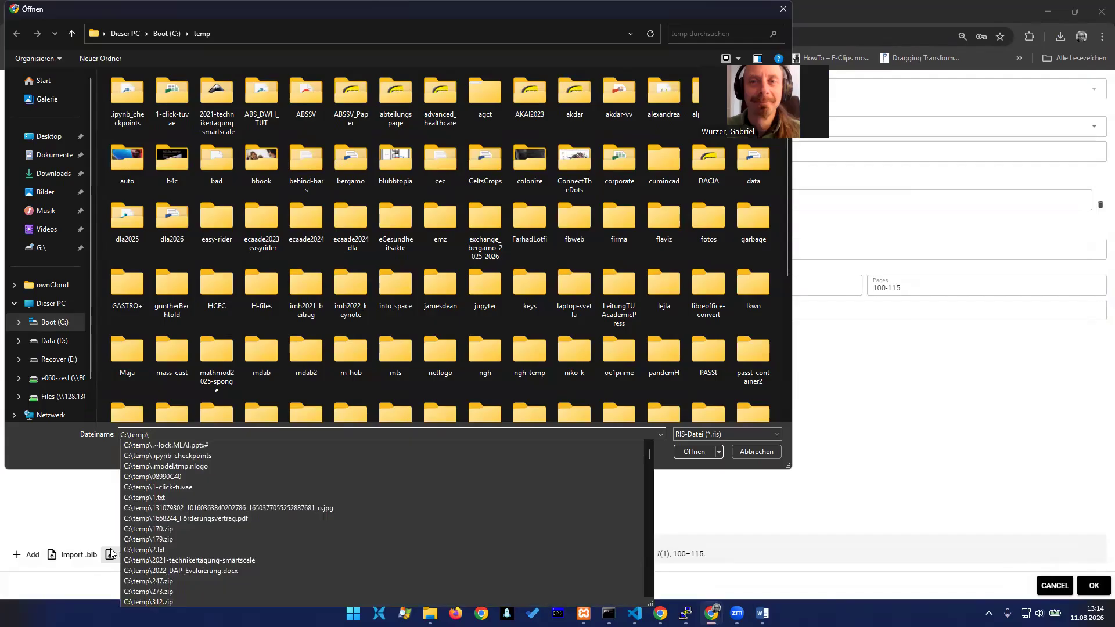
text(test.)
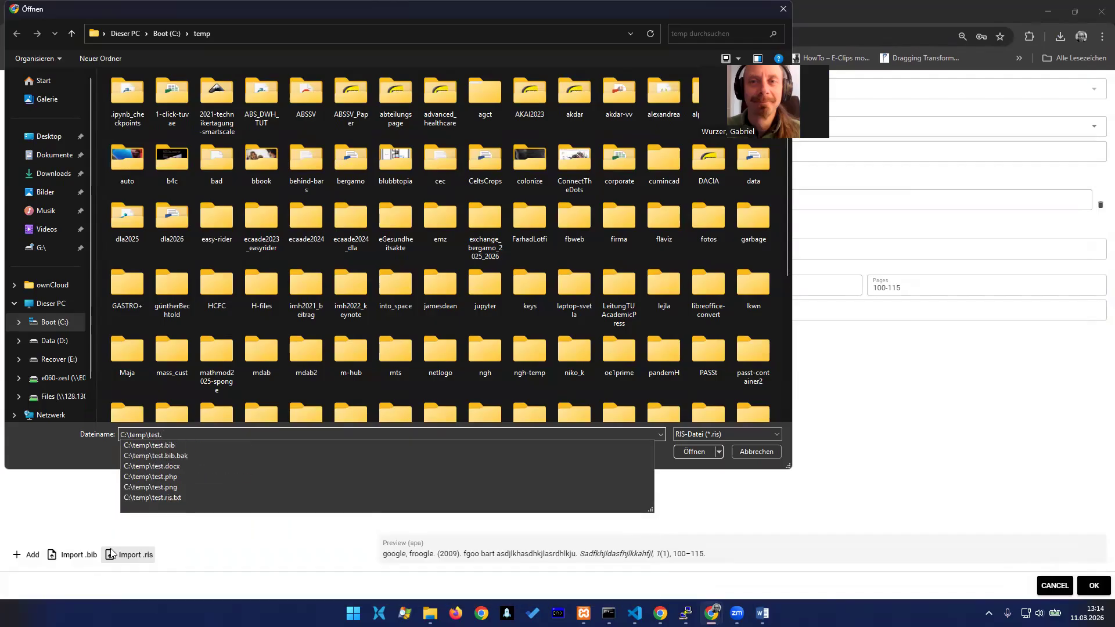
key(Down)
key(Down)
key(Down)
key(Down)
key(Down)
key(Down)
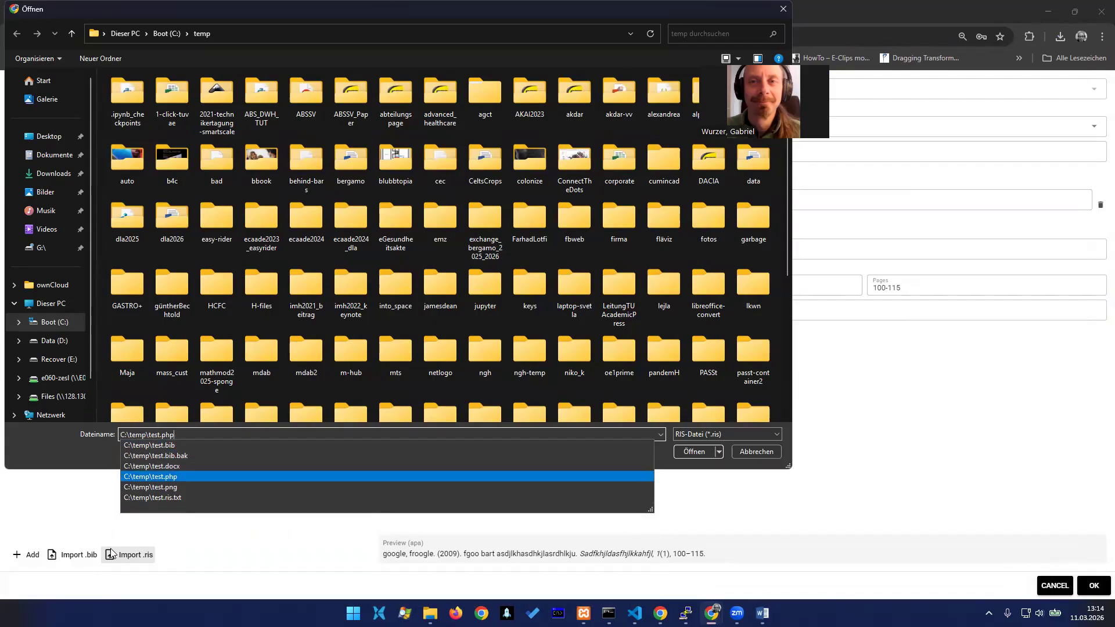
key(Return)
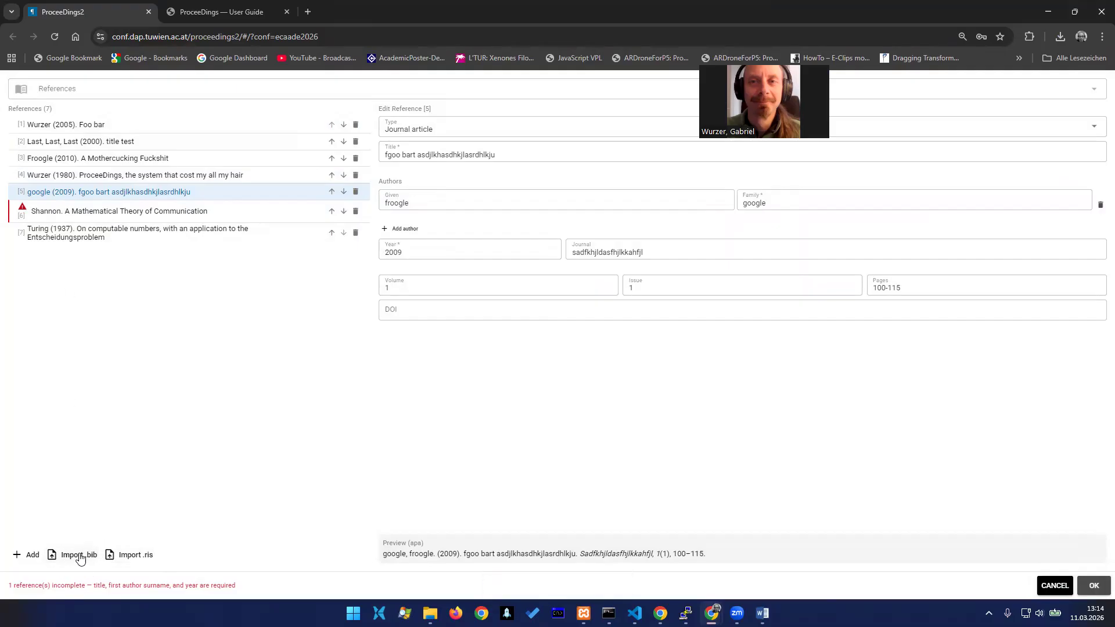
Set the year of the imported reference "A Mathematical Theory of Communication" to 1950 and save the reference list
click(54, 218)
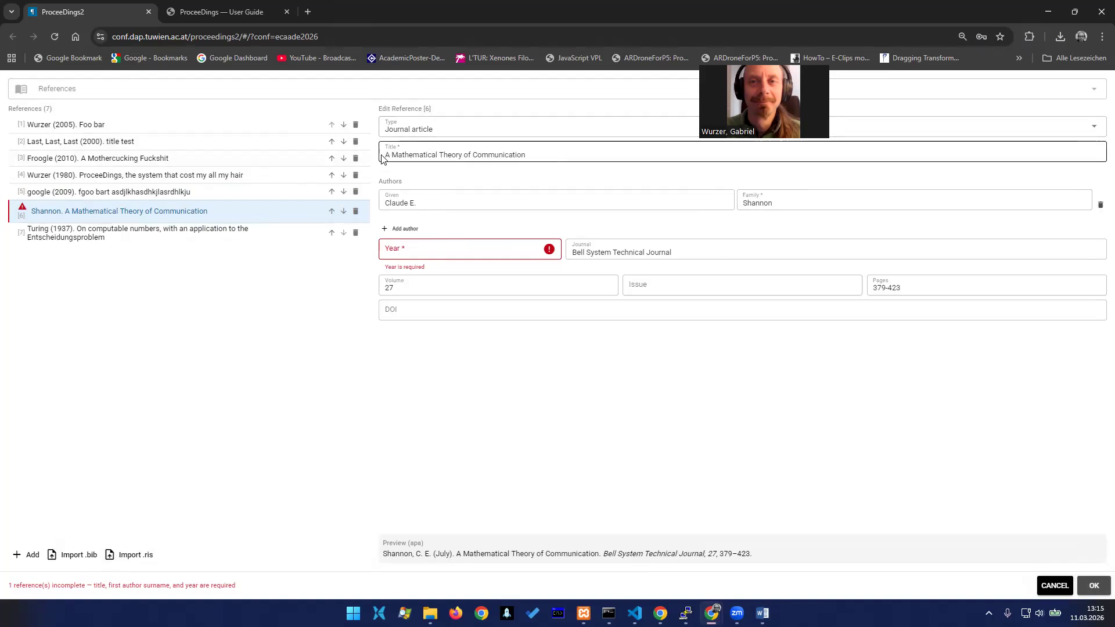
click(471, 250)
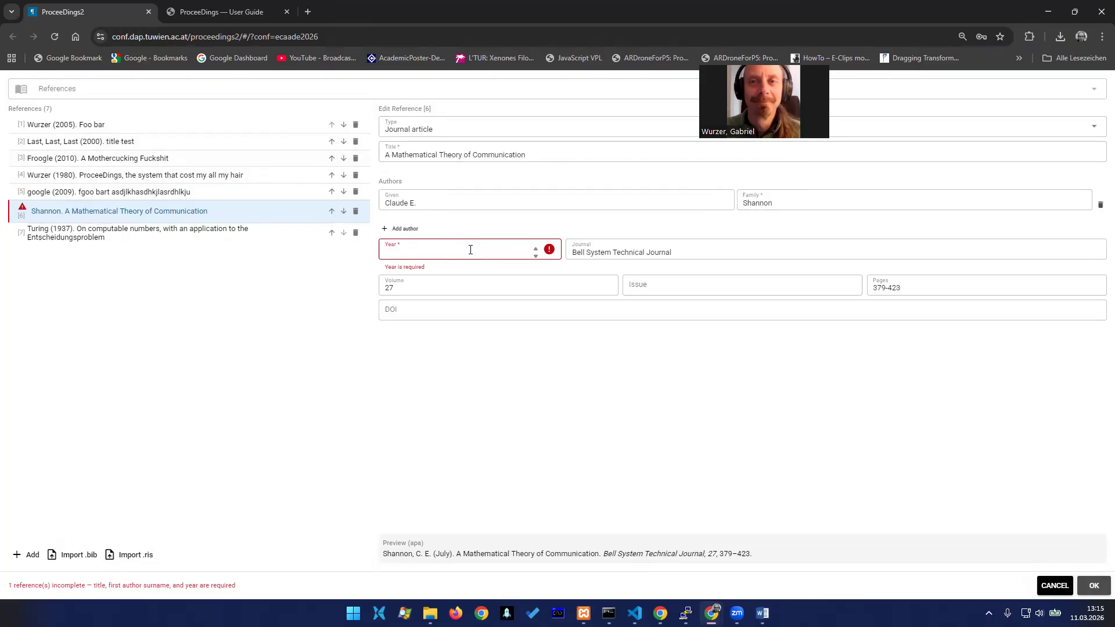
text(1950)
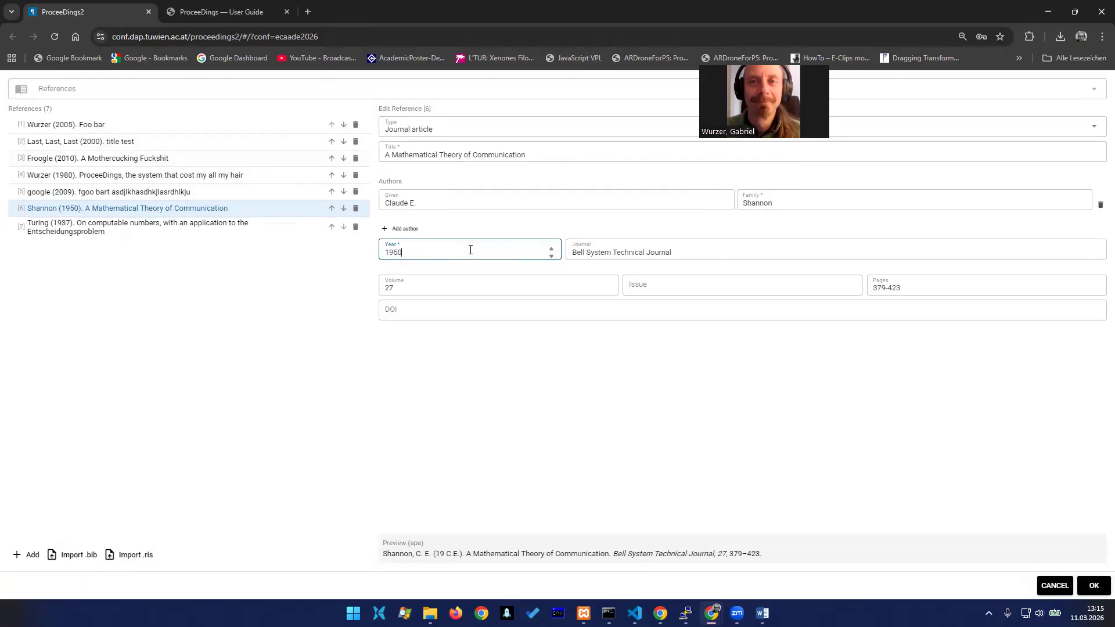
key(Tab)
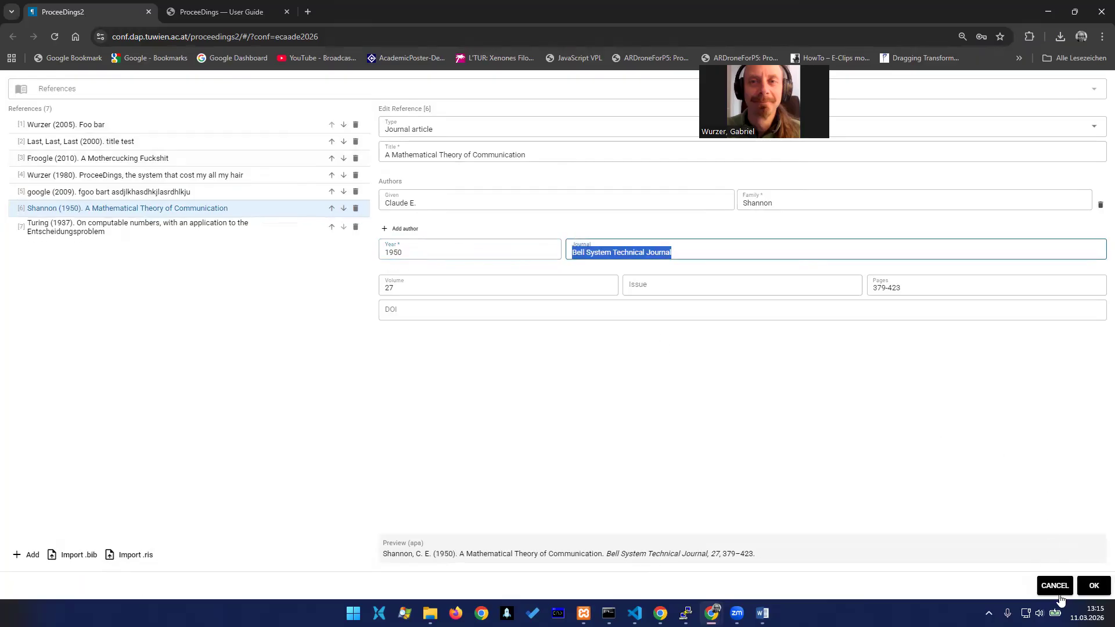
click(1095, 587)
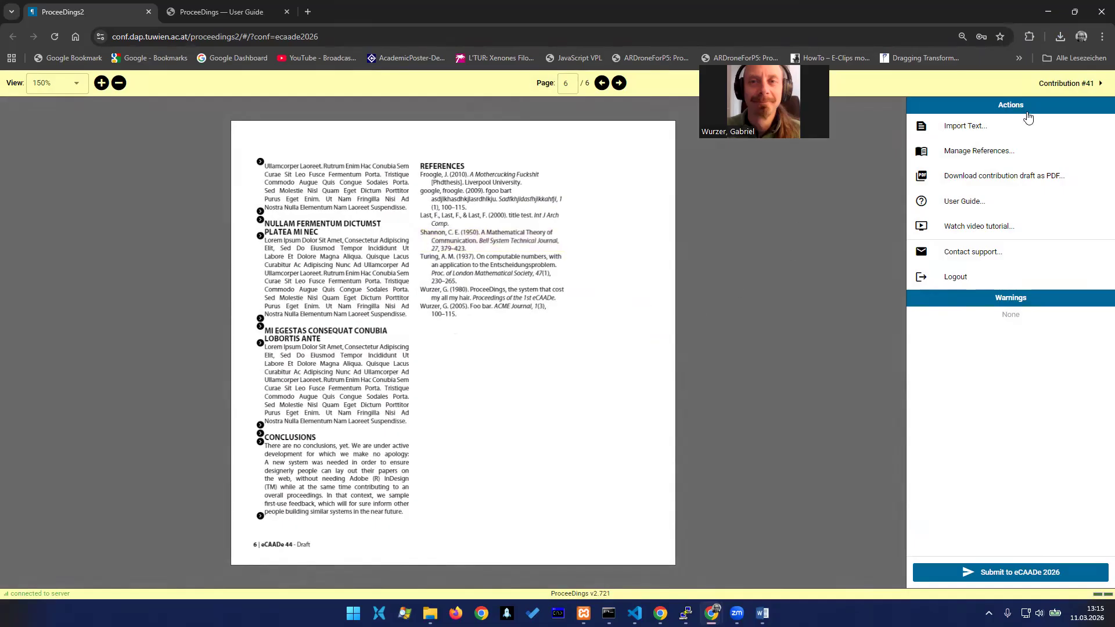
Insert an image from D:\temp\ecaade2026 as a figure directly below the Introduction heading on page 2
click(602, 86)
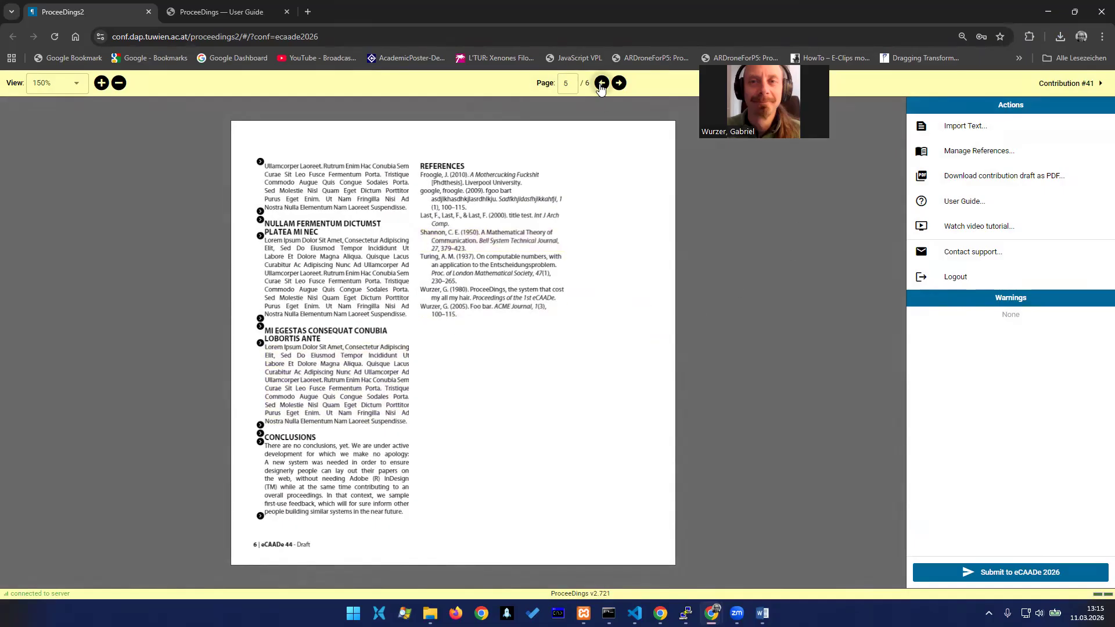
click(602, 86)
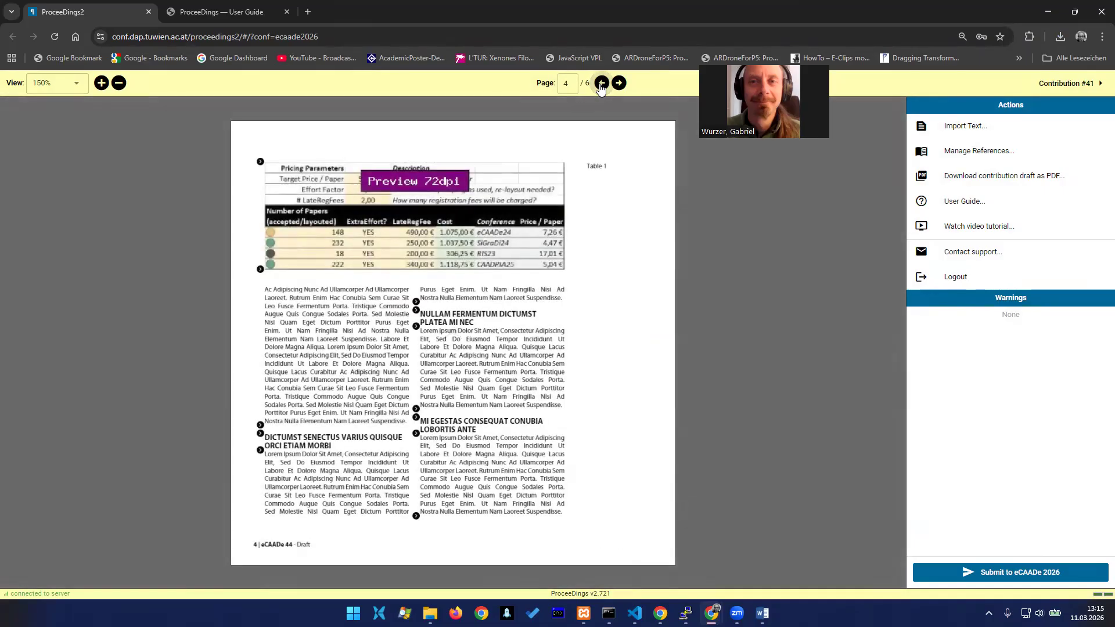
click(602, 85)
click(601, 85)
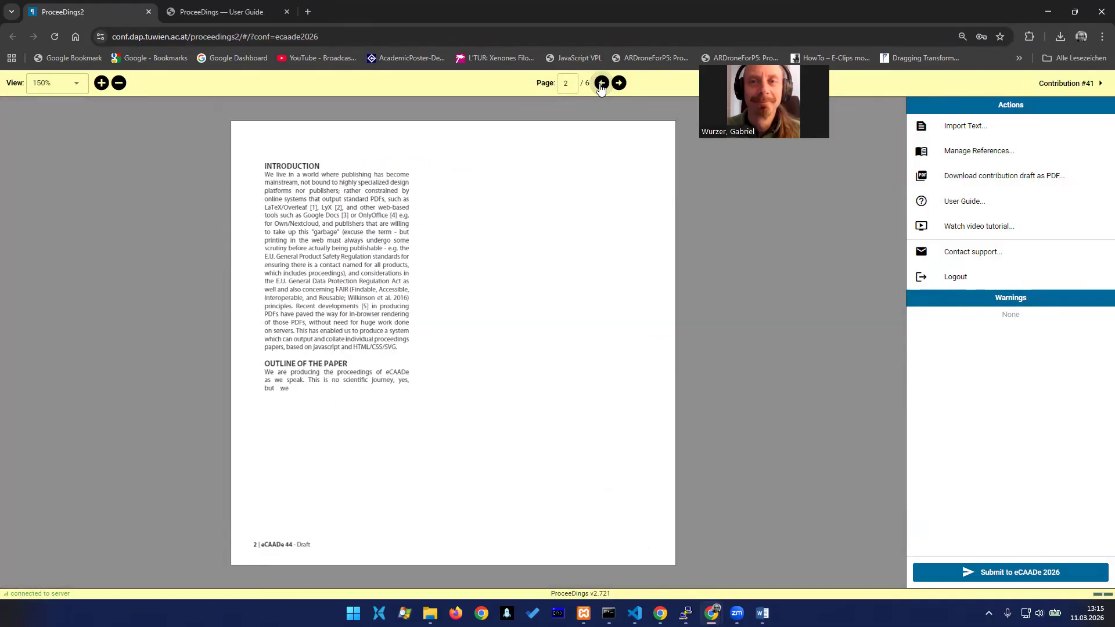
click(602, 85)
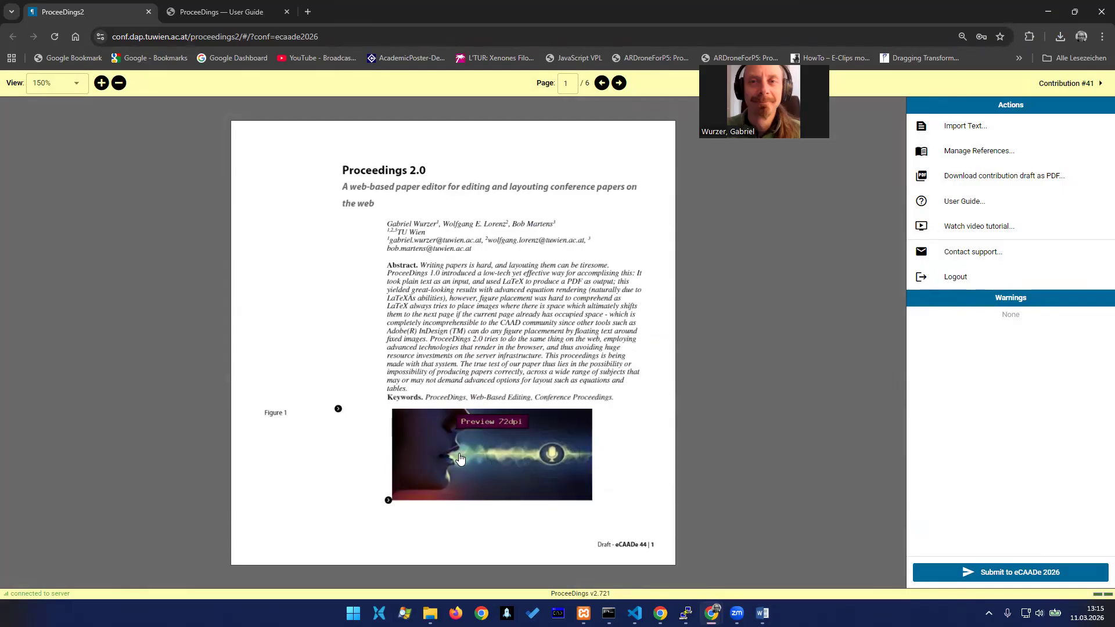
click(620, 83)
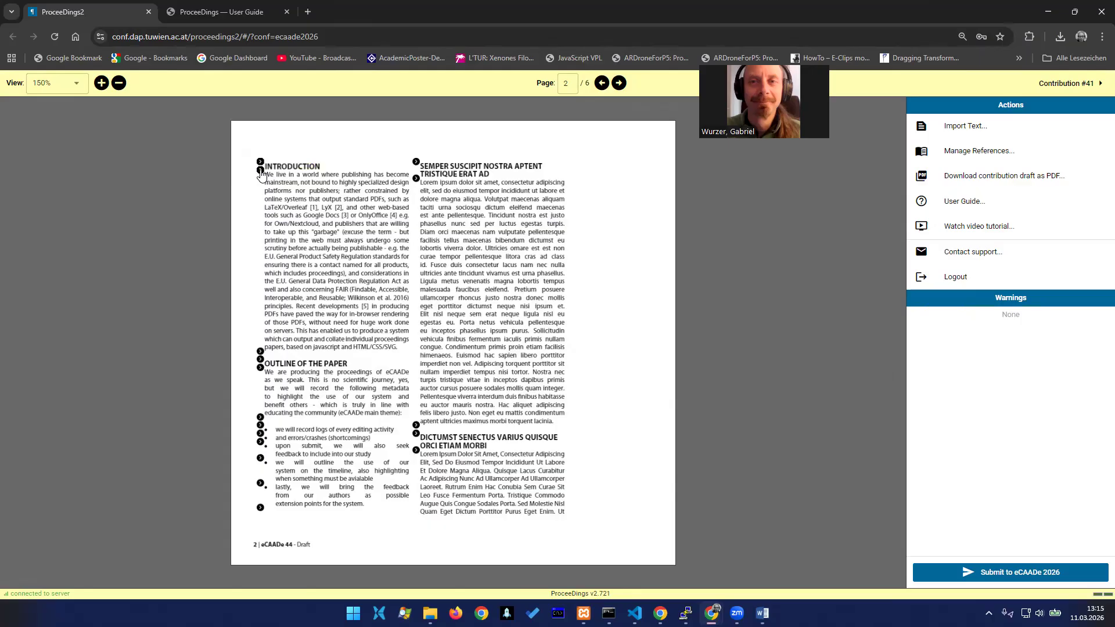
click(260, 170)
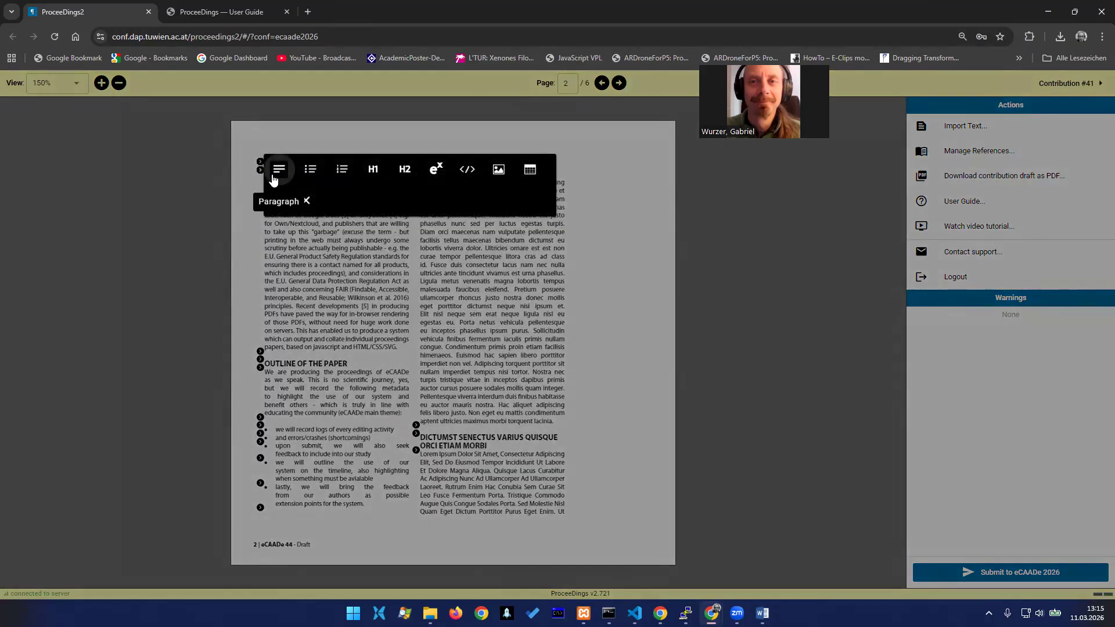
click(503, 173)
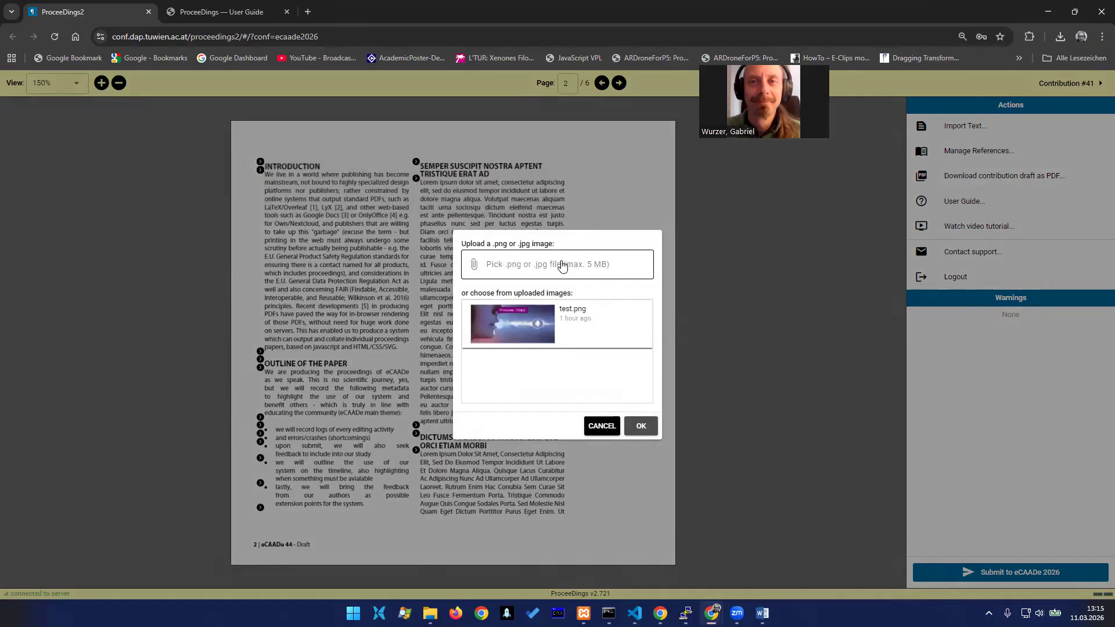
click(511, 270)
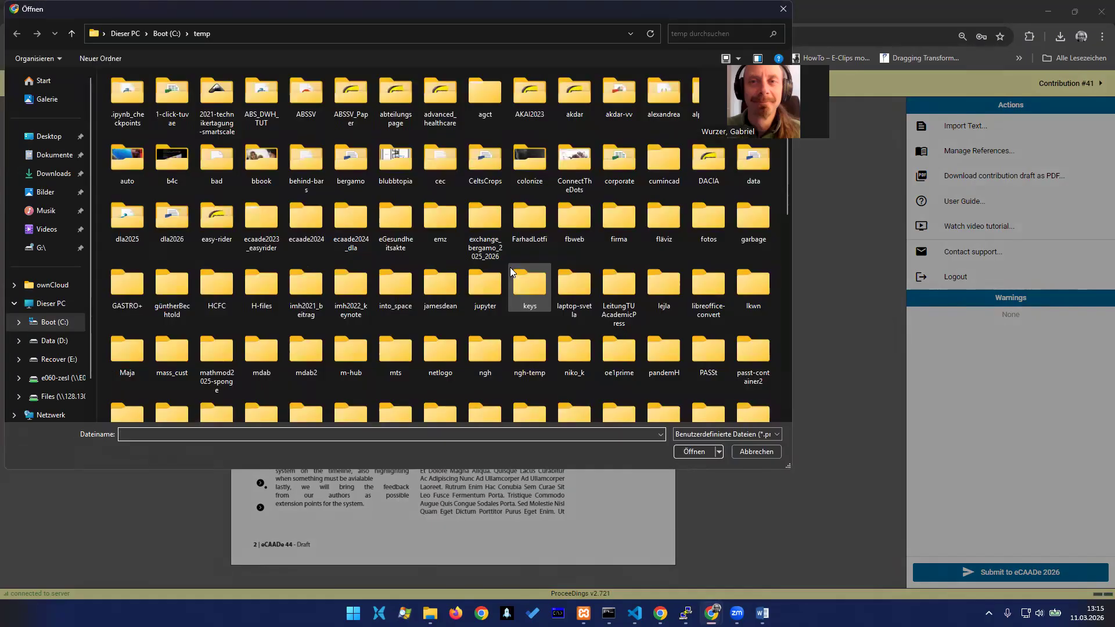
text(D:\)
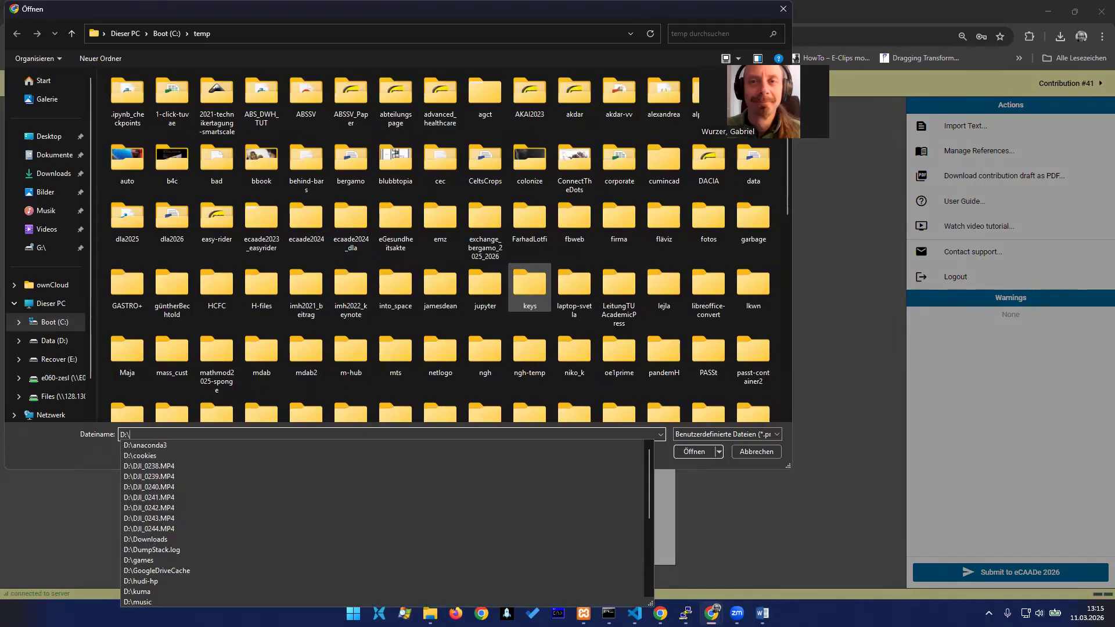
text(temp\ecaade2026)
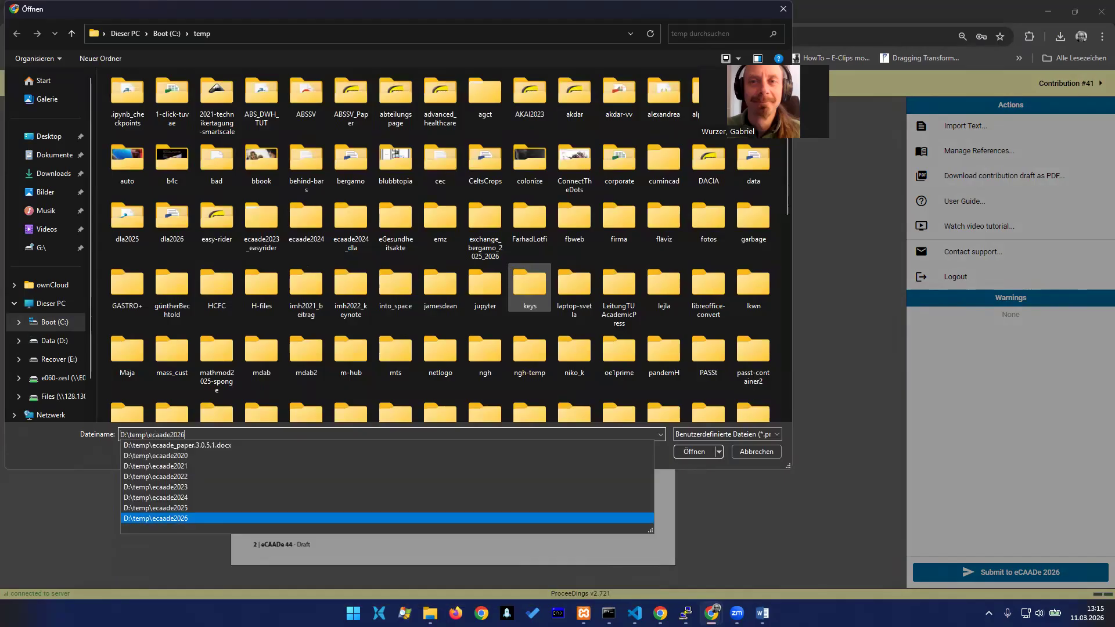
text(	es)
key(Down)
key(Return)
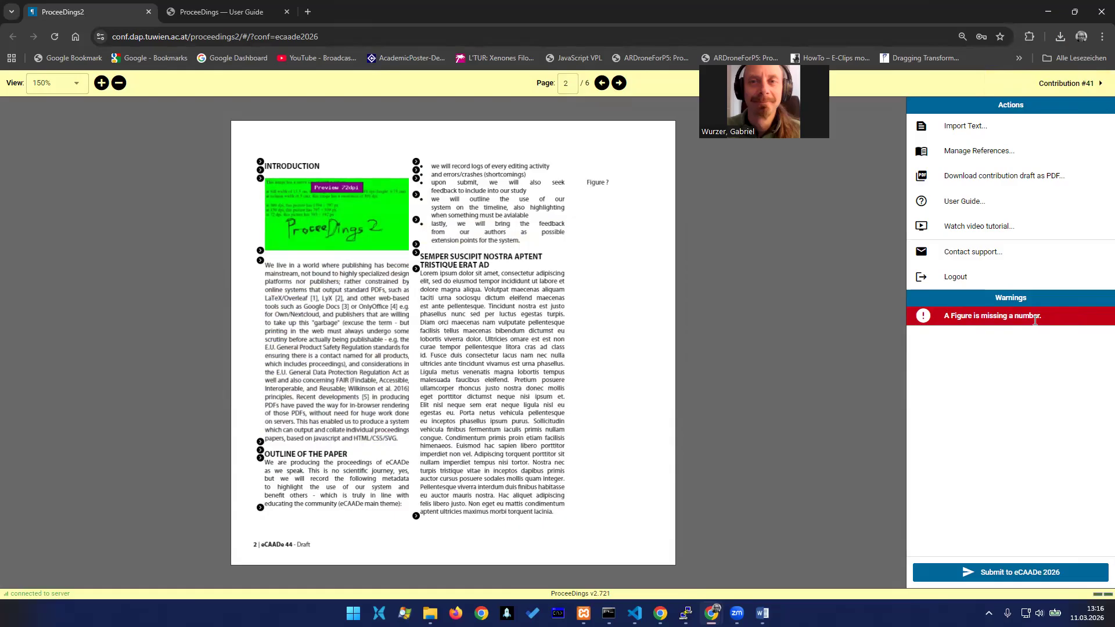
Try to submit the contribution to eCAADe 2026, and set the new Introduction figure's number to 1
click(1009, 573)
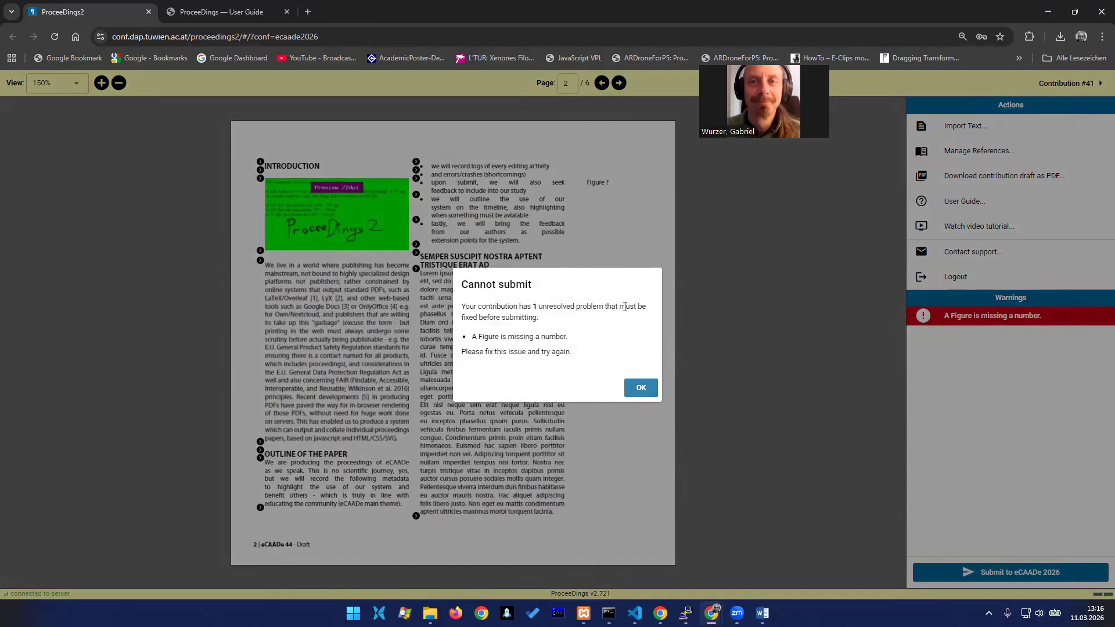
click(642, 388)
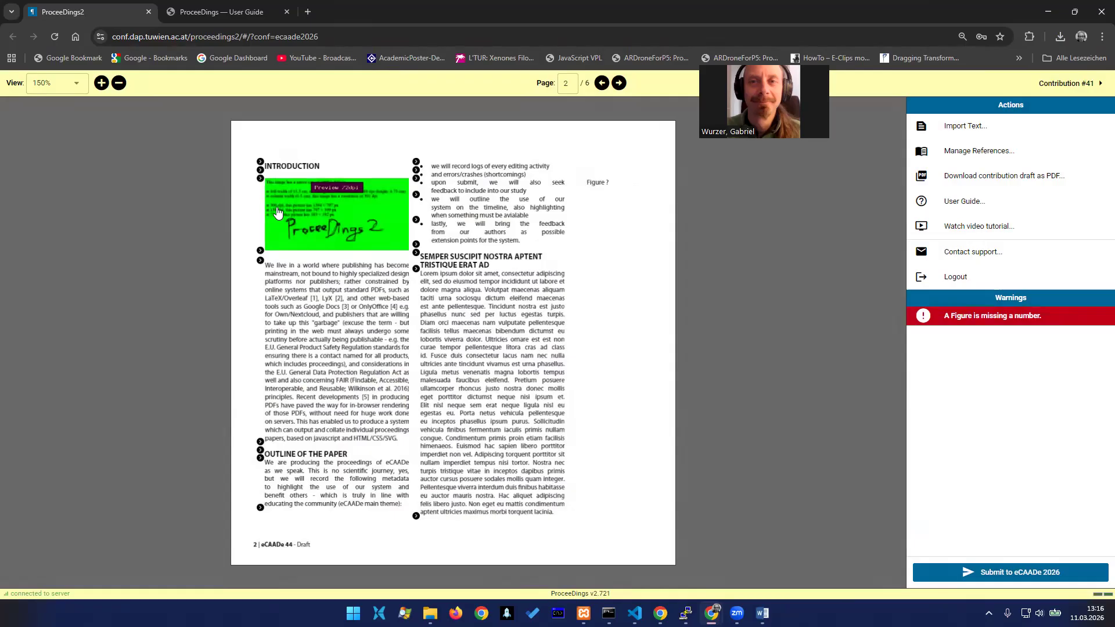
click(277, 213)
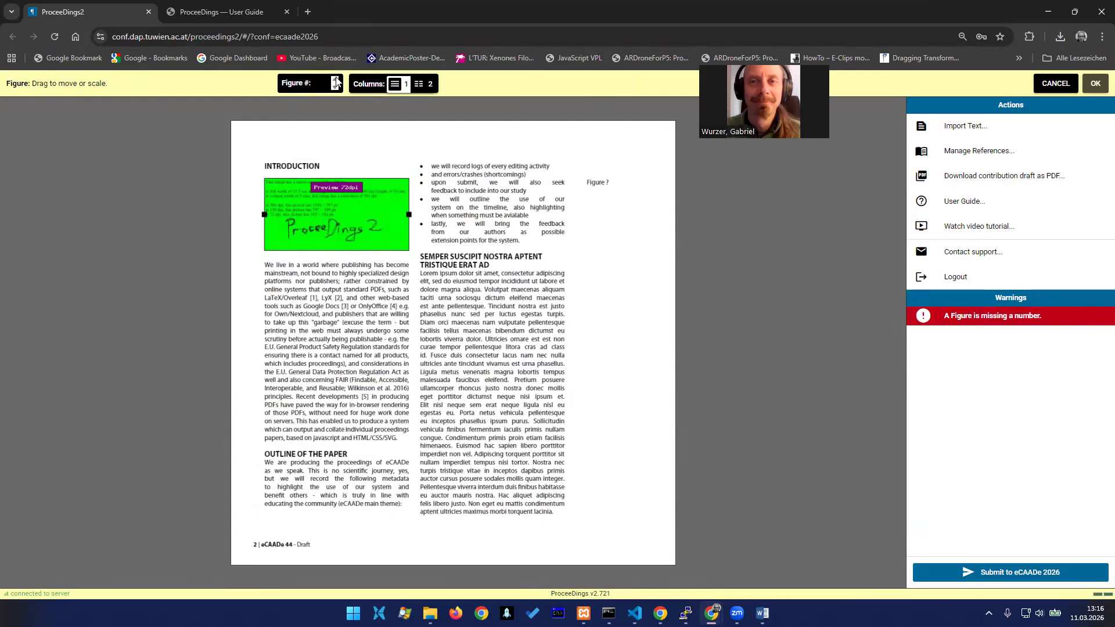
click(336, 81)
click(1094, 85)
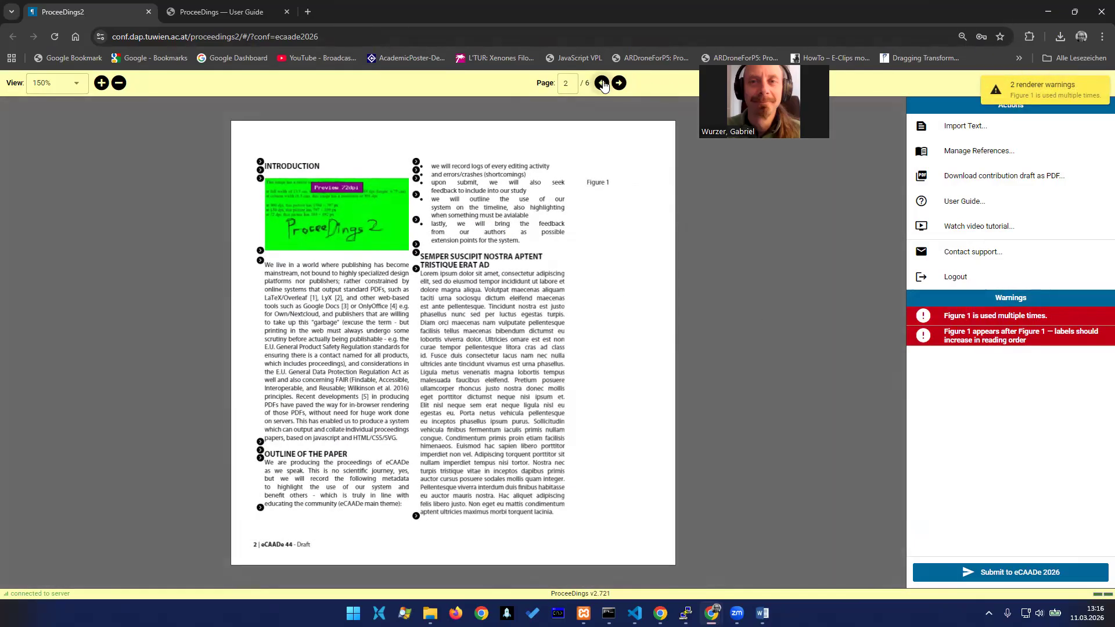
Check the figure number on page 1 and set the number of the green Introduction figure on page 2 to 2
click(602, 83)
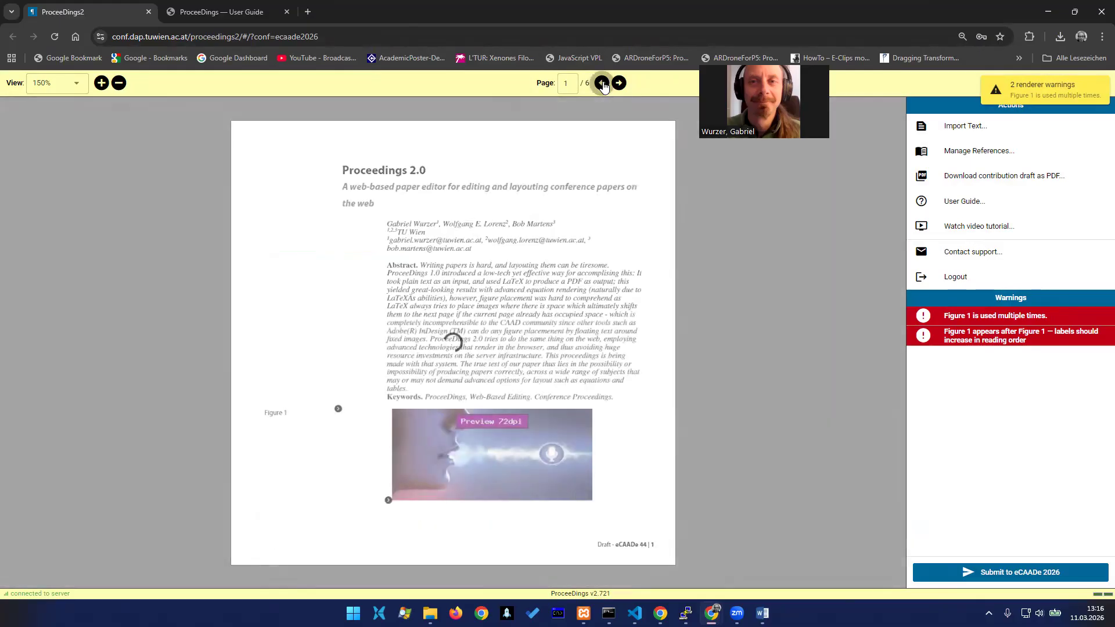
click(619, 84)
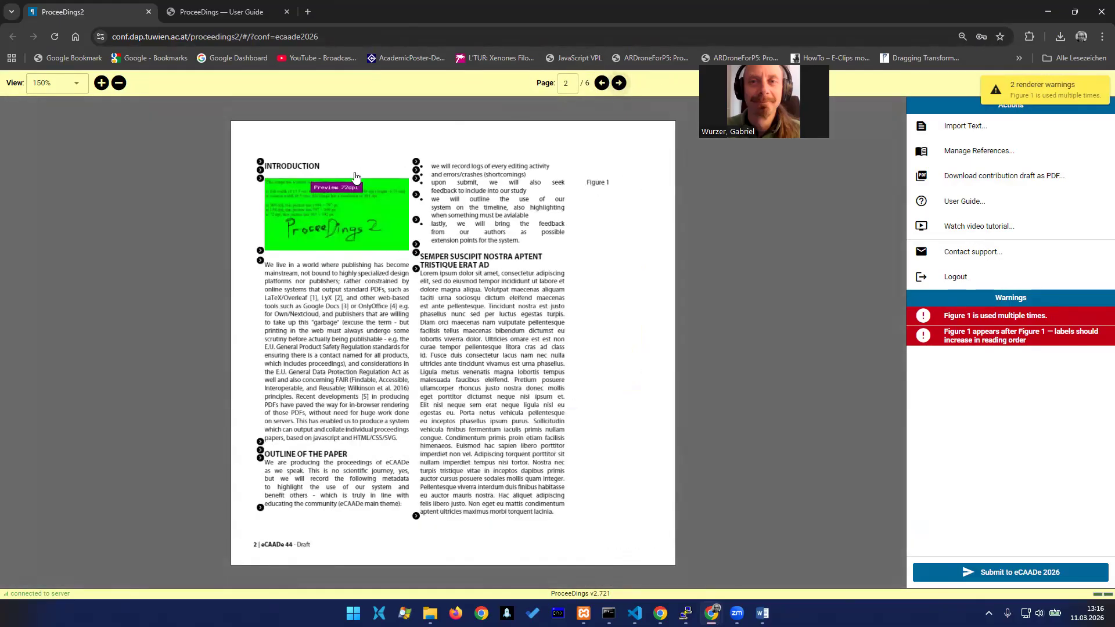
click(311, 210)
click(334, 80)
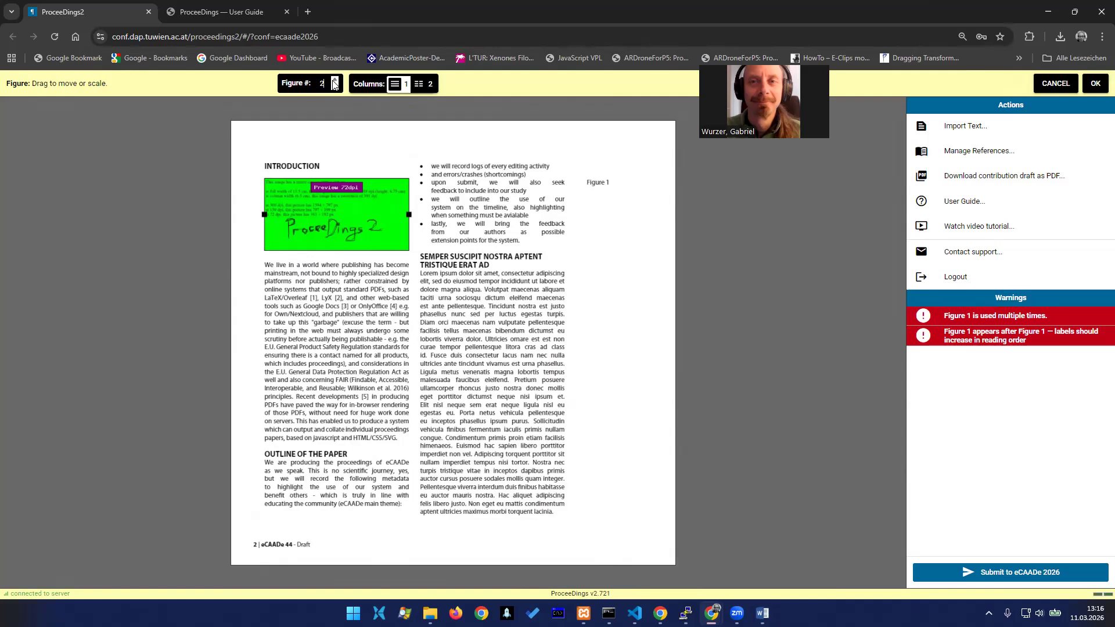
click(1096, 83)
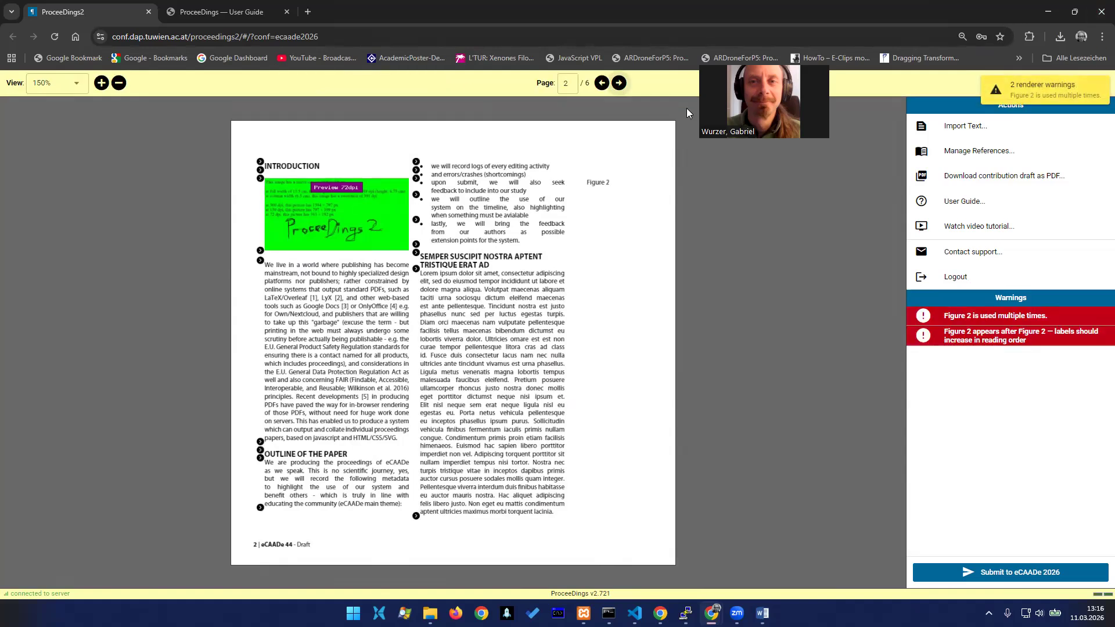
Set the number of the voice-wave figure on page 3 to 3
click(620, 83)
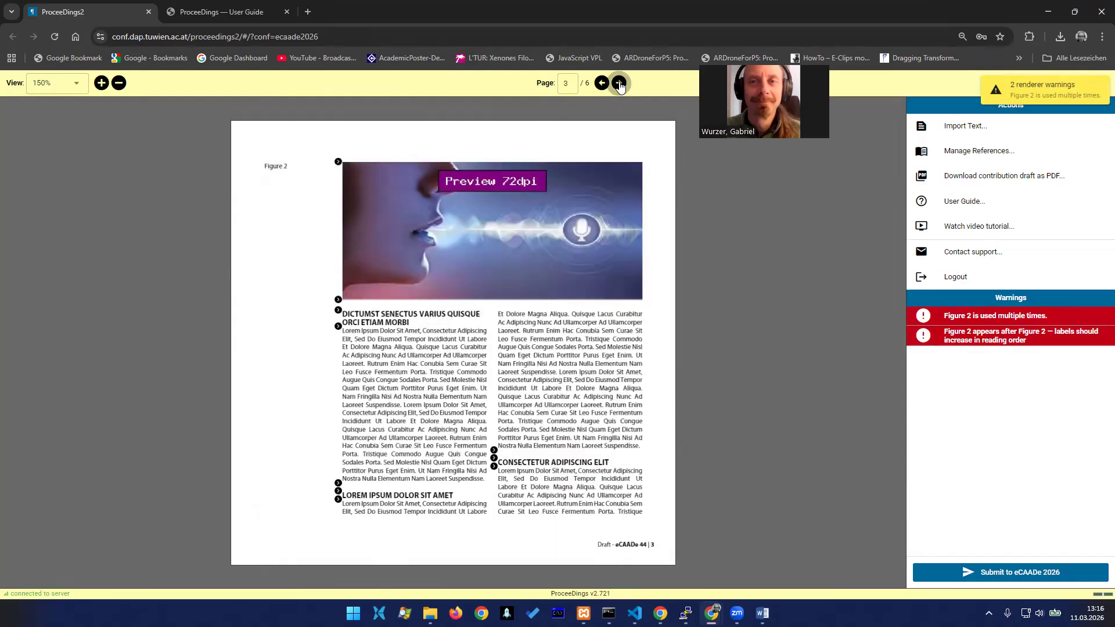
click(486, 230)
click(336, 80)
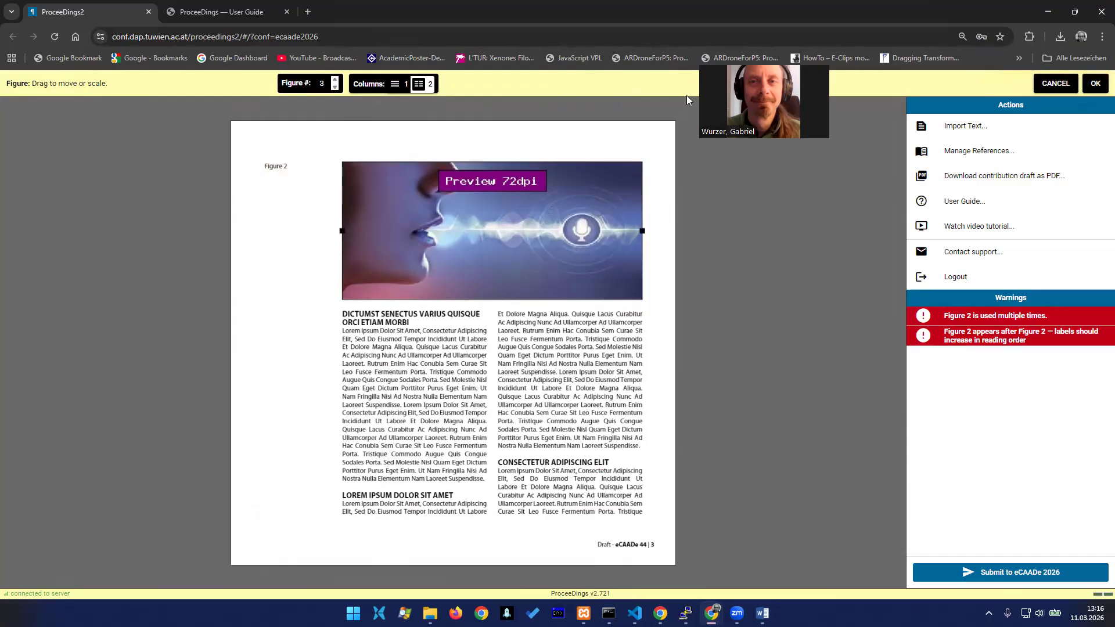
click(1095, 84)
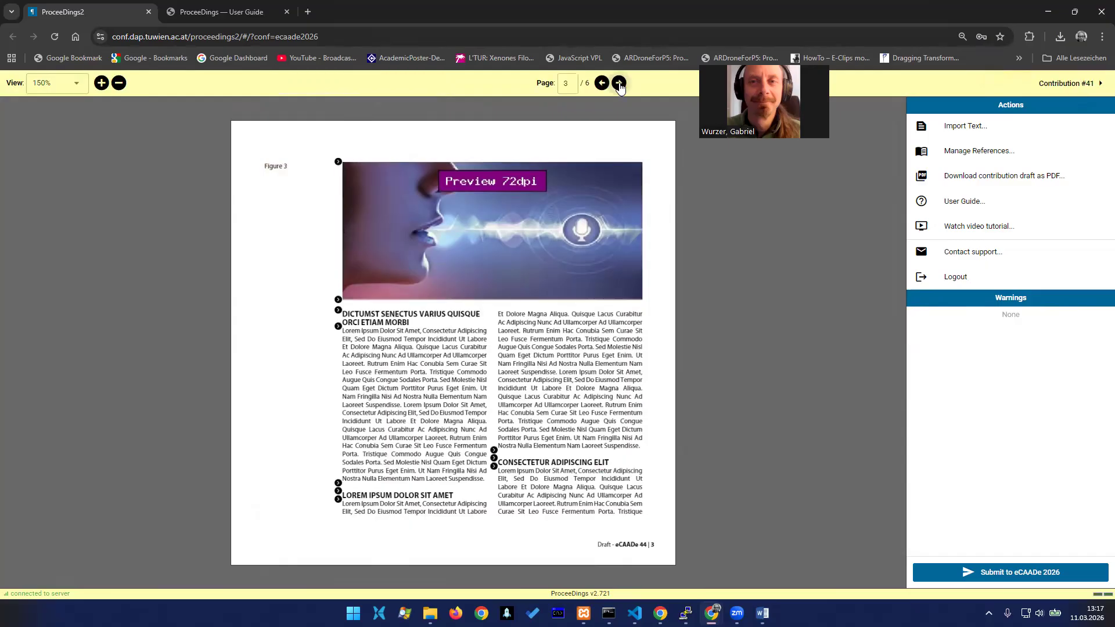
click(619, 83)
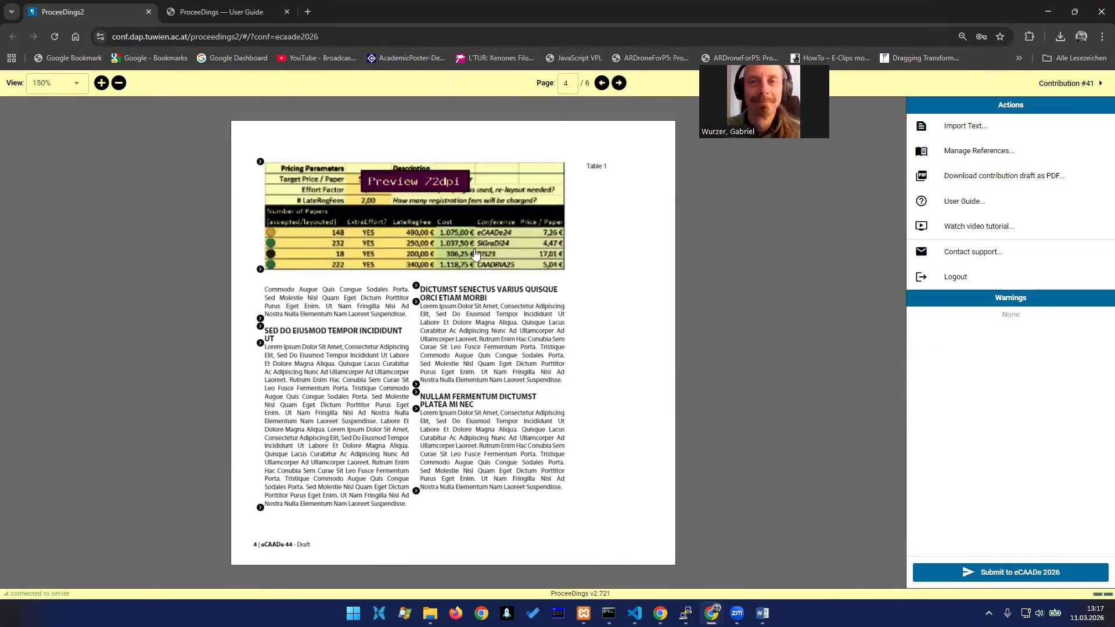
click(415, 287)
click(686, 285)
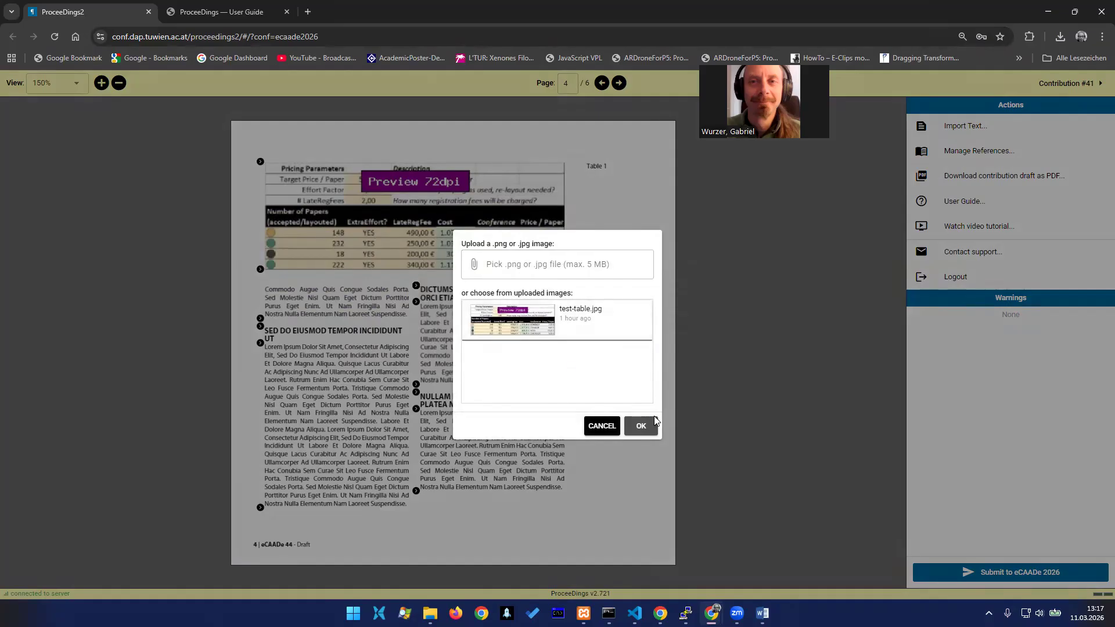
click(600, 428)
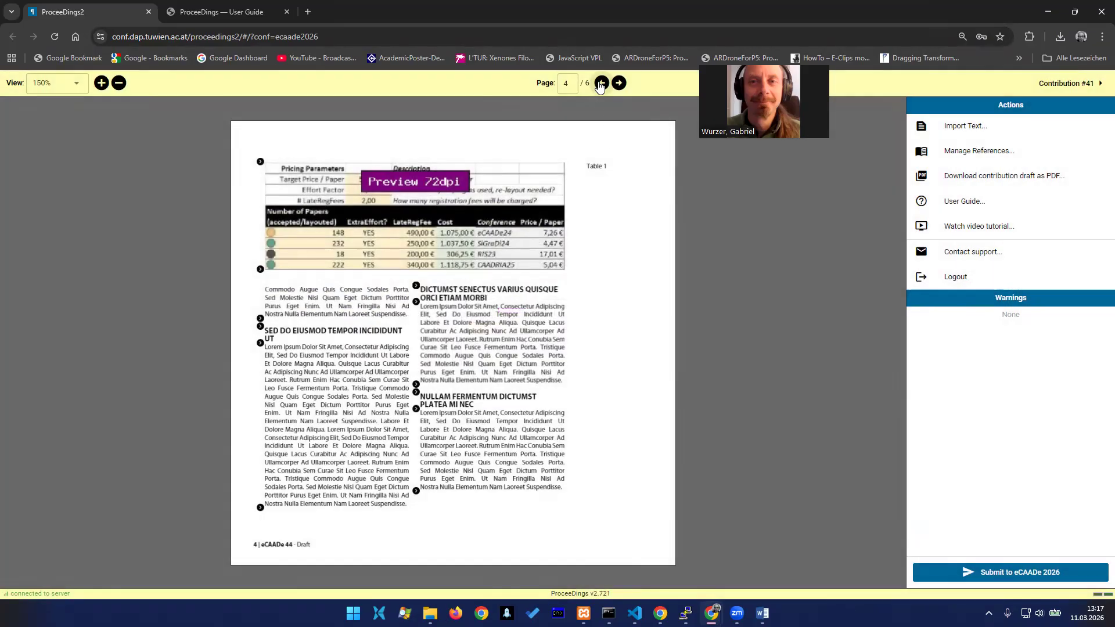
Switch the green figure on page 2 to two columns, enlarge it to the full text width and place it at the page's top
click(602, 83)
click(602, 83)
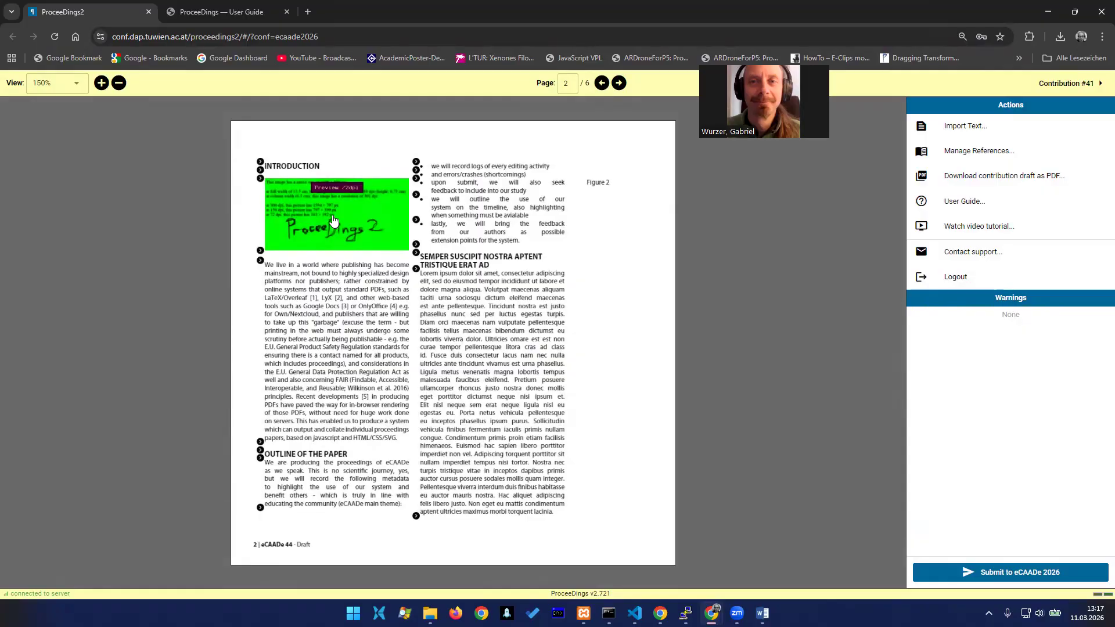
click(333, 220)
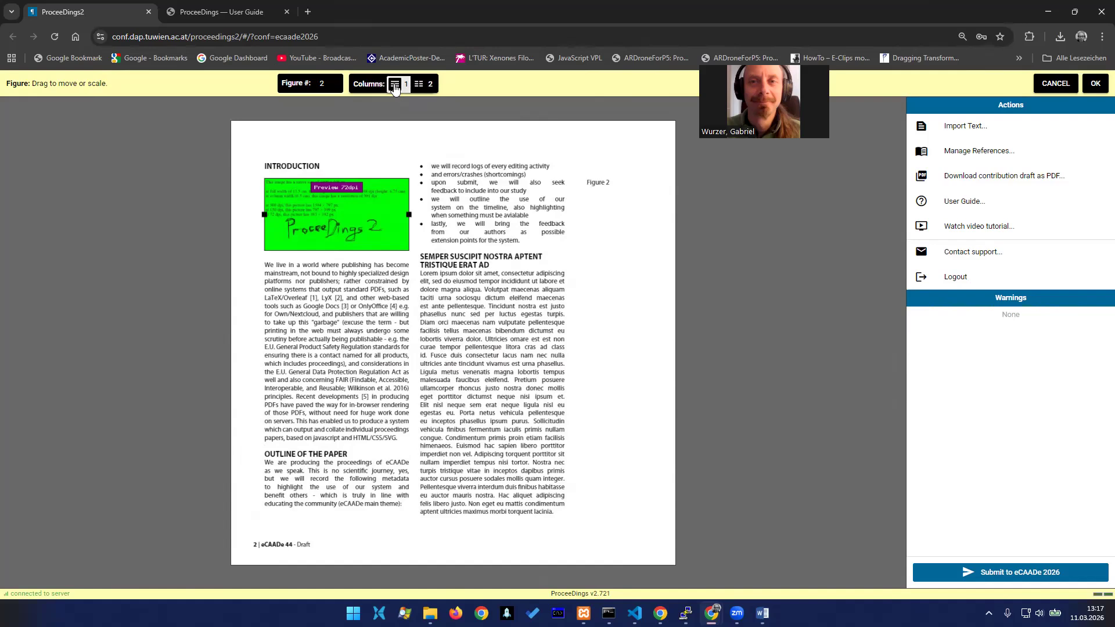
click(429, 85)
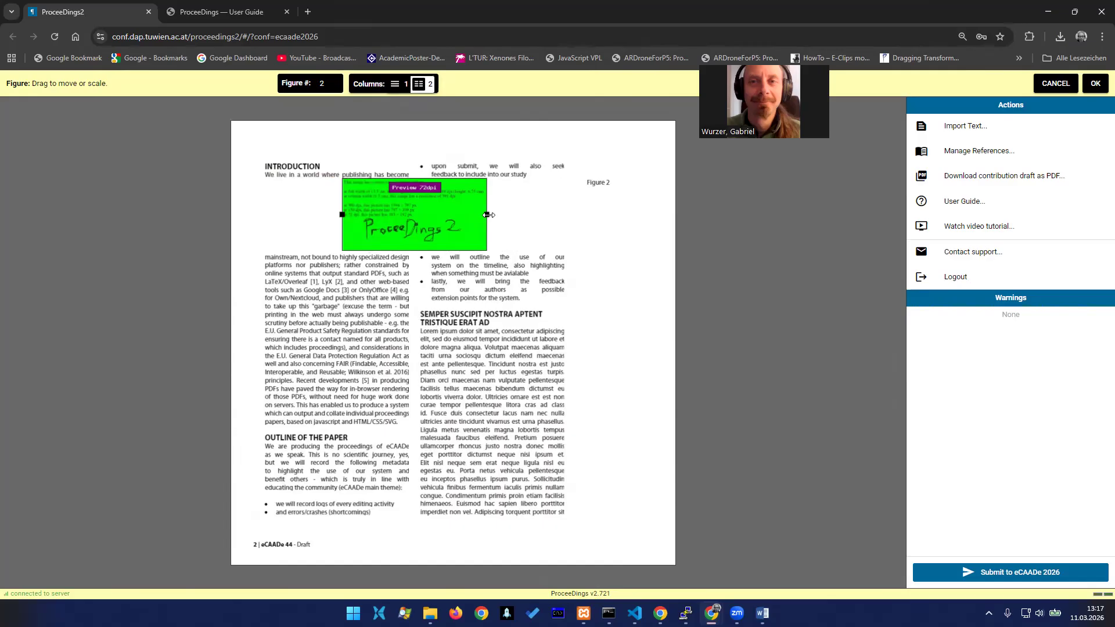
drag(486, 214, 590, 229)
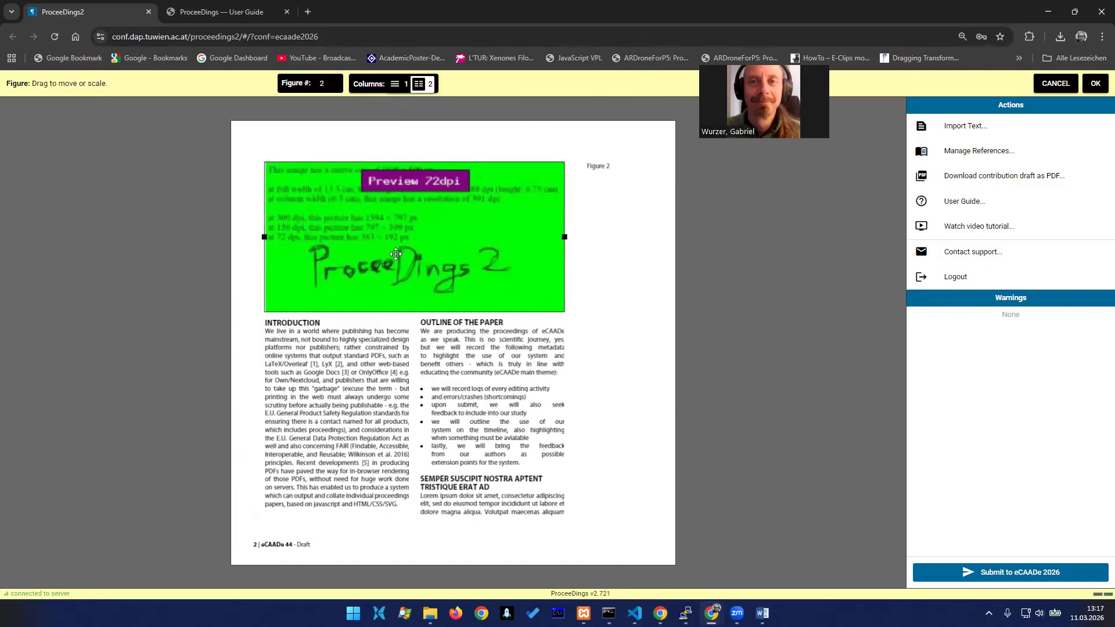
drag(407, 230, 391, 211)
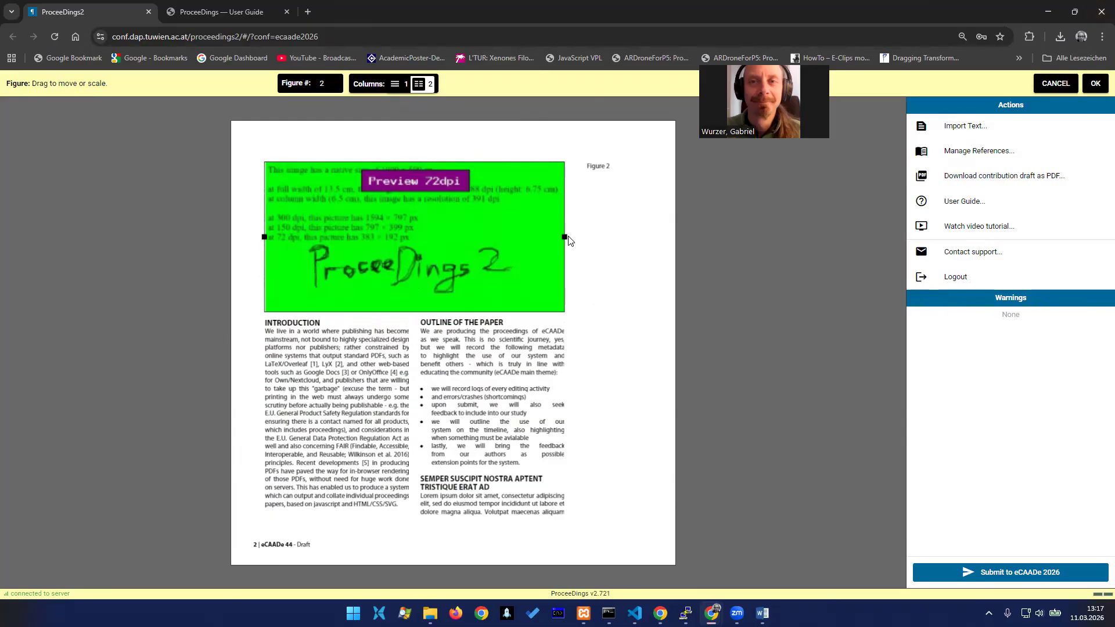
click(1096, 84)
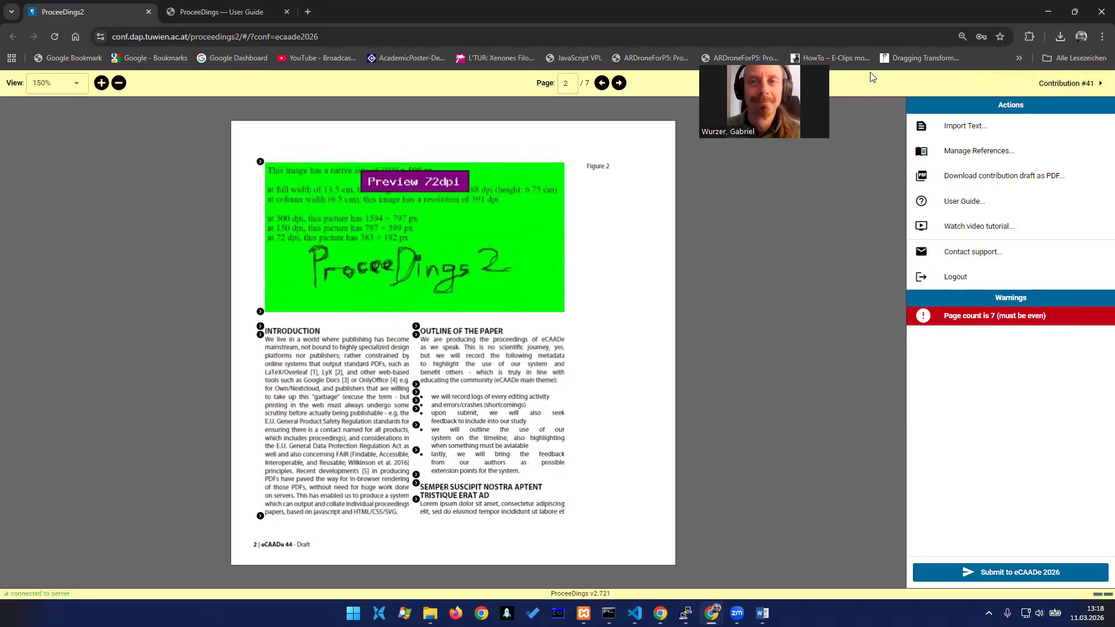
Examine the layout of the pages following the enlarged figure, up to the references on page 7
click(620, 83)
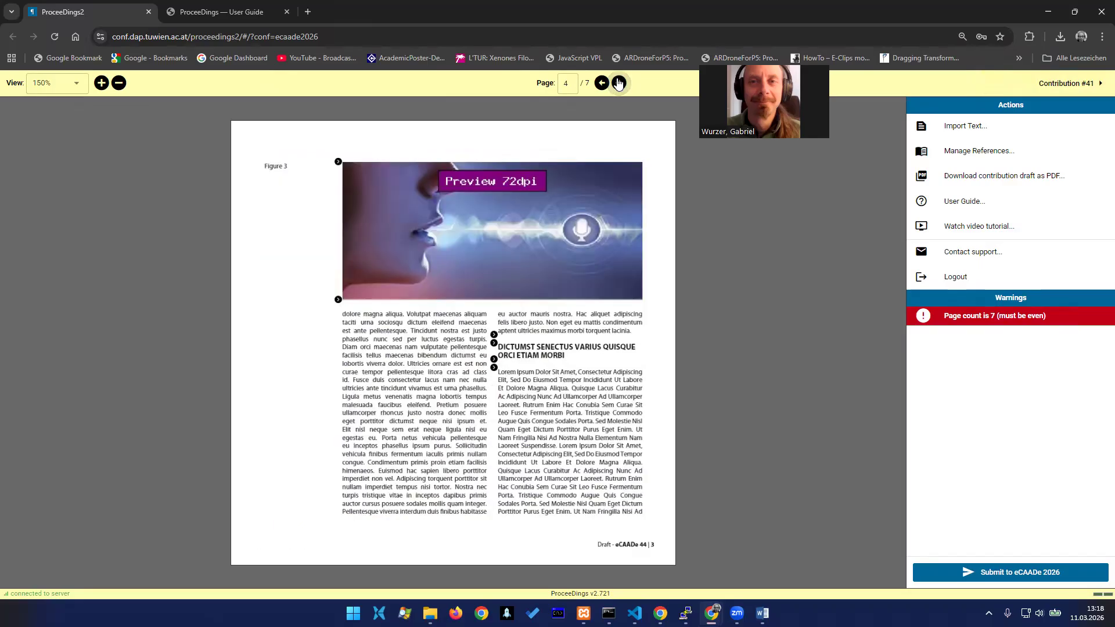
click(620, 83)
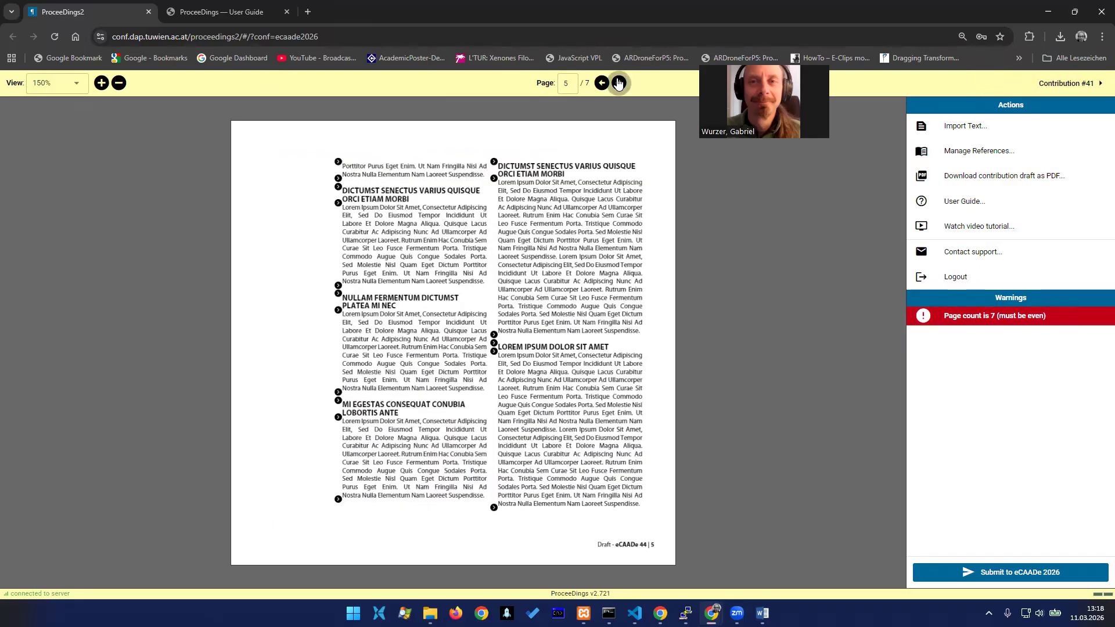
click(620, 83)
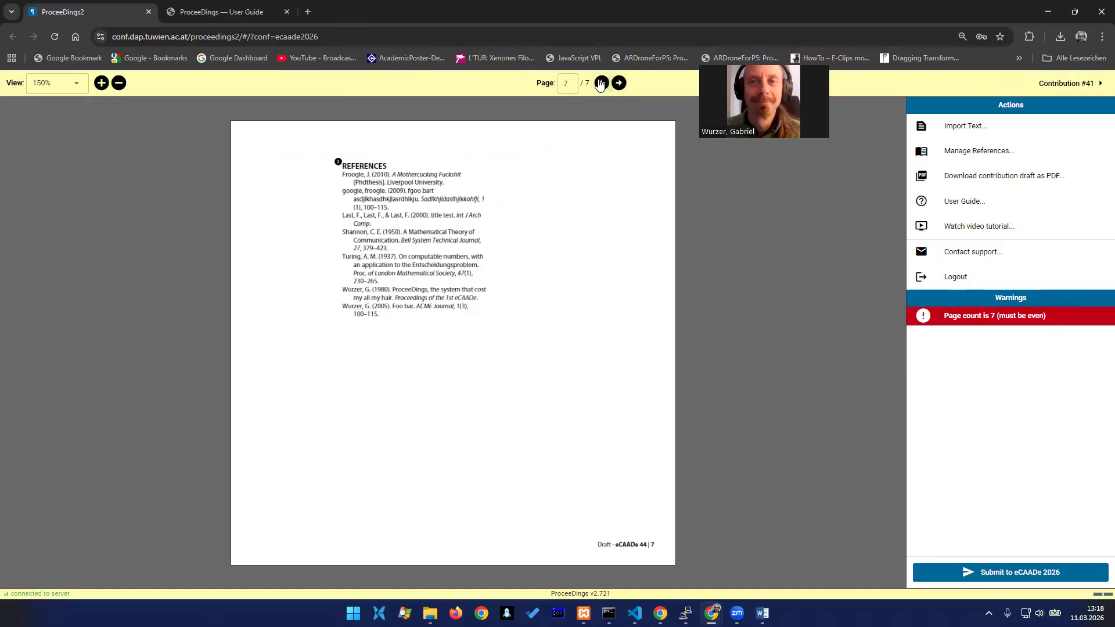
click(601, 84)
click(620, 84)
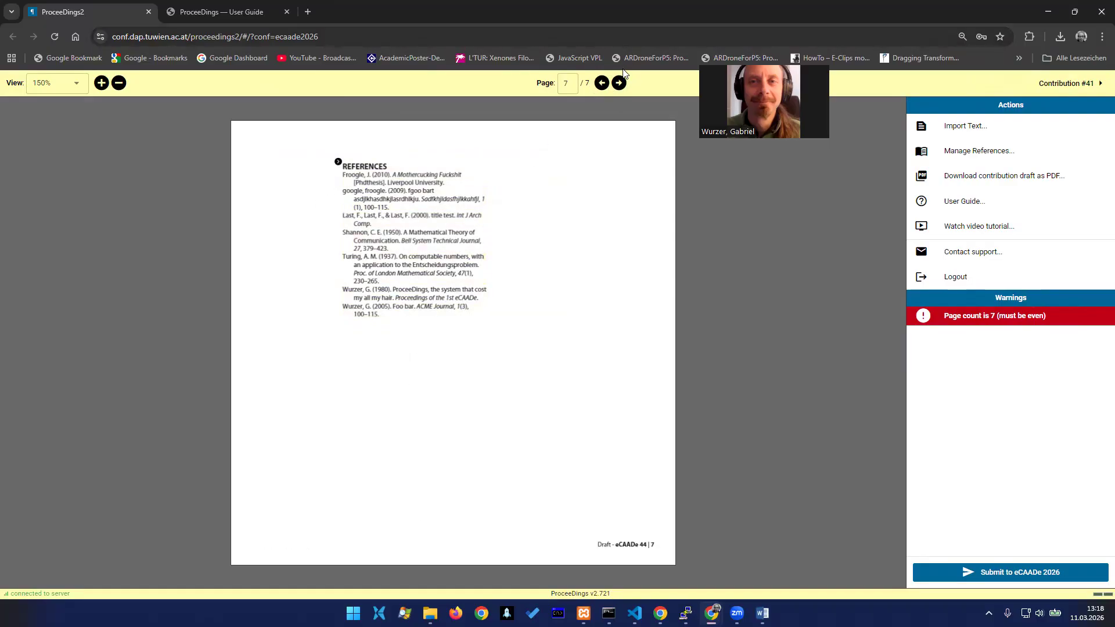
Delete the body paragraph under the Nullam Fermentum Dictumst Platea Mi Nec heading on page 6
click(602, 83)
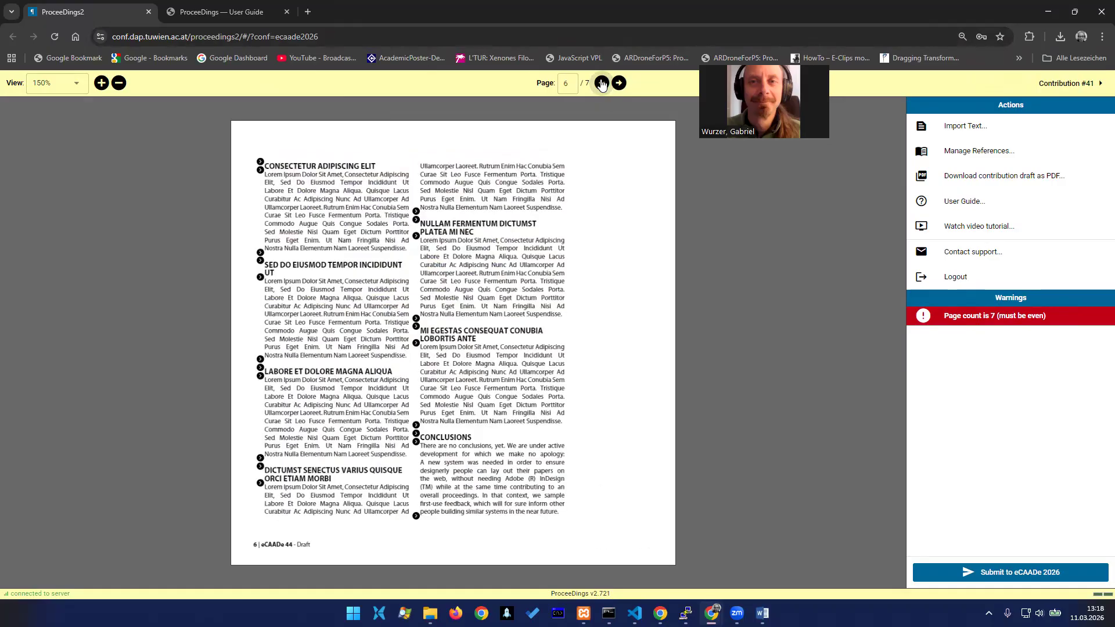
click(462, 266)
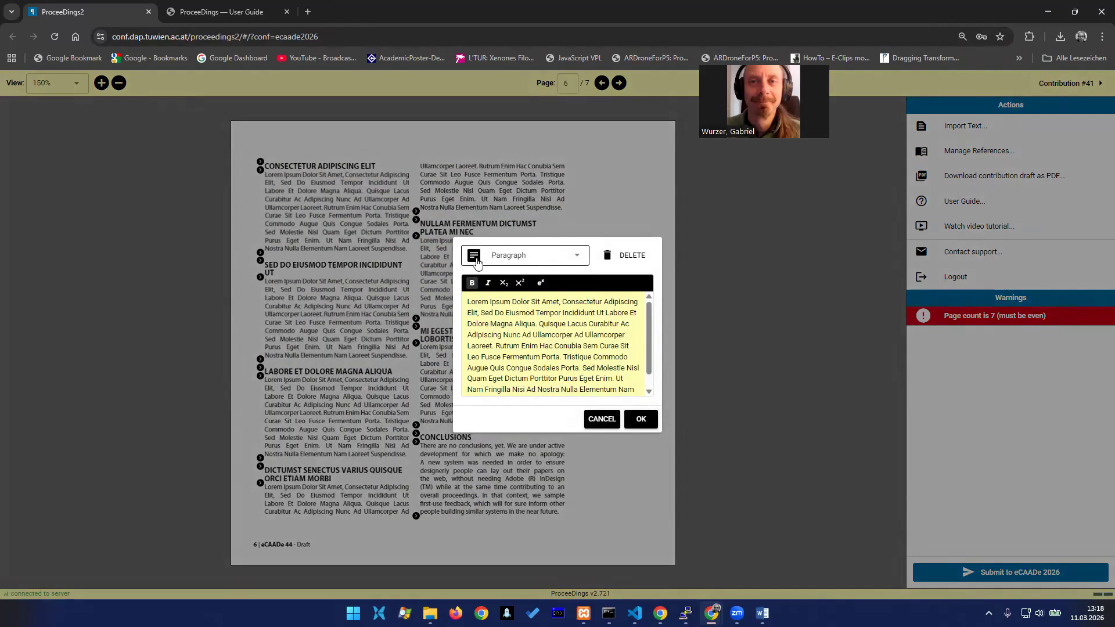
click(579, 260)
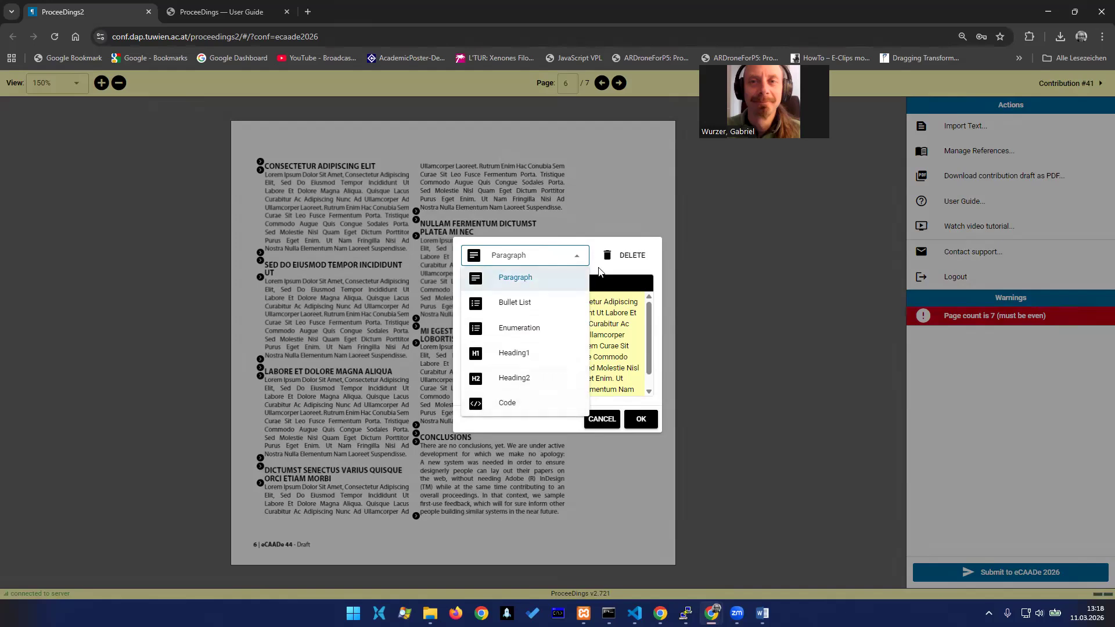
click(588, 241)
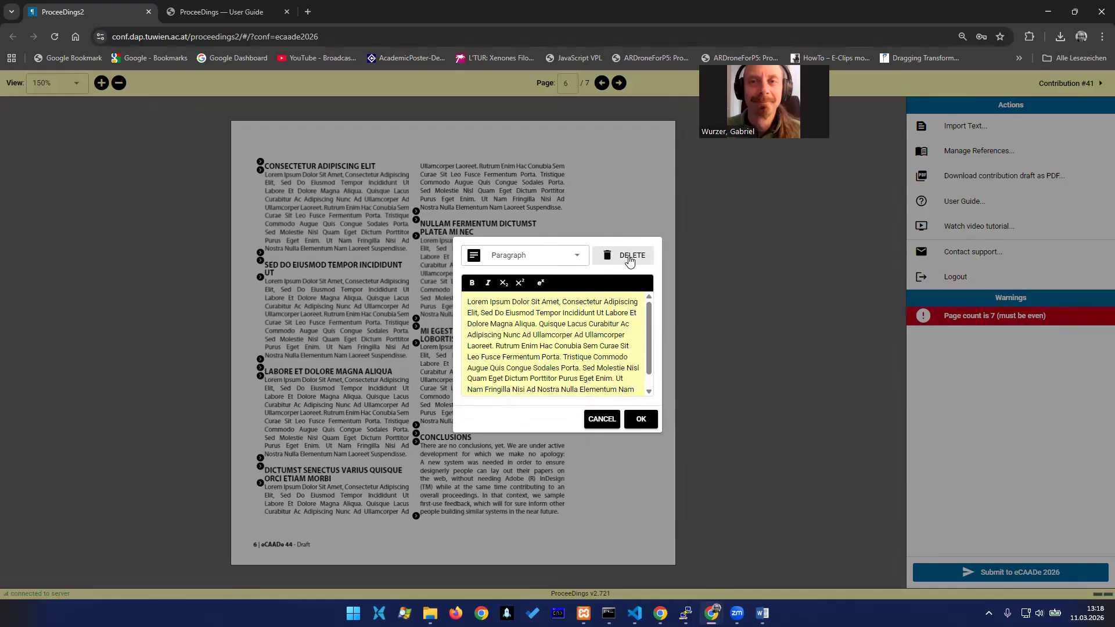
click(629, 259)
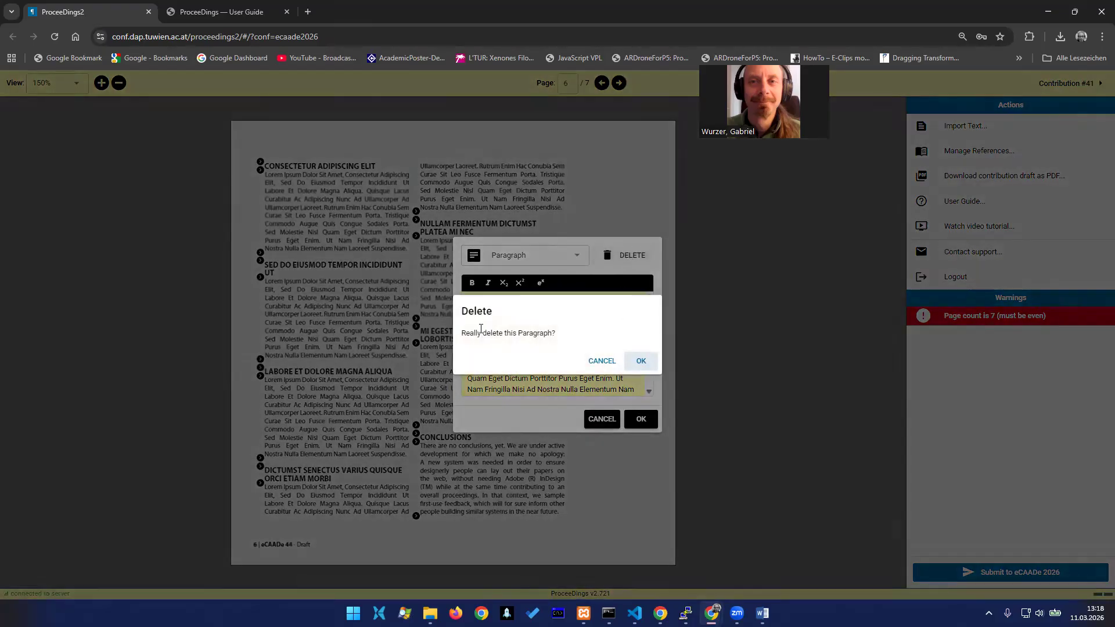
click(642, 361)
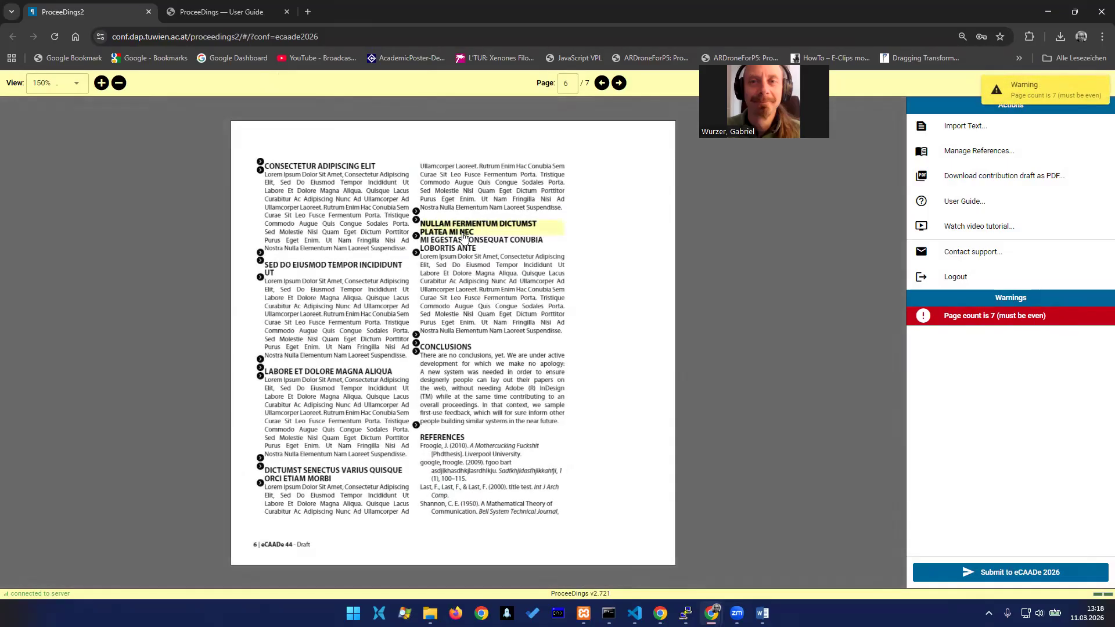
Delete the orphaned Nullam Fermentum Dictumst Platea Mi Nec heading on page 6
click(463, 236)
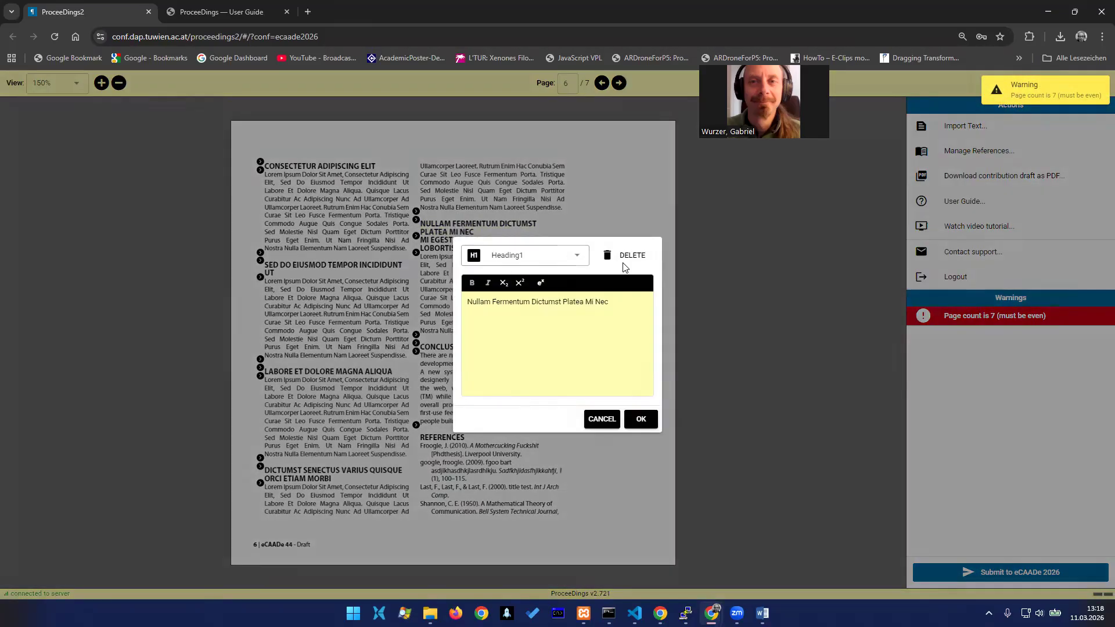
click(632, 256)
click(639, 365)
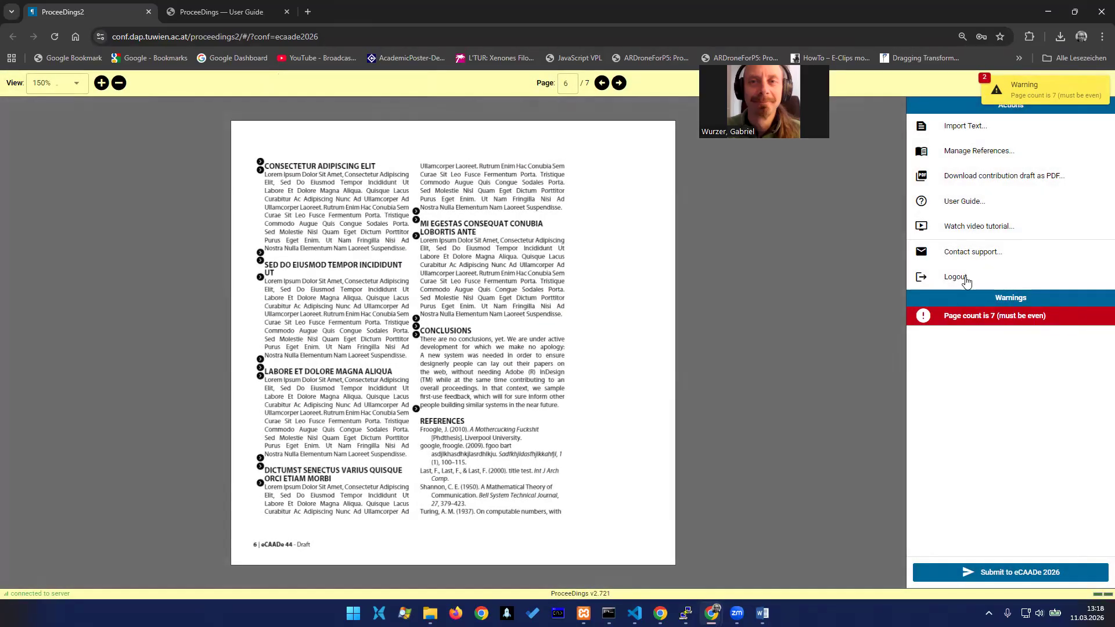
Switch the voice-wave figure on page 3 to one column and place it in the upper part of the second text column
click(602, 83)
click(602, 84)
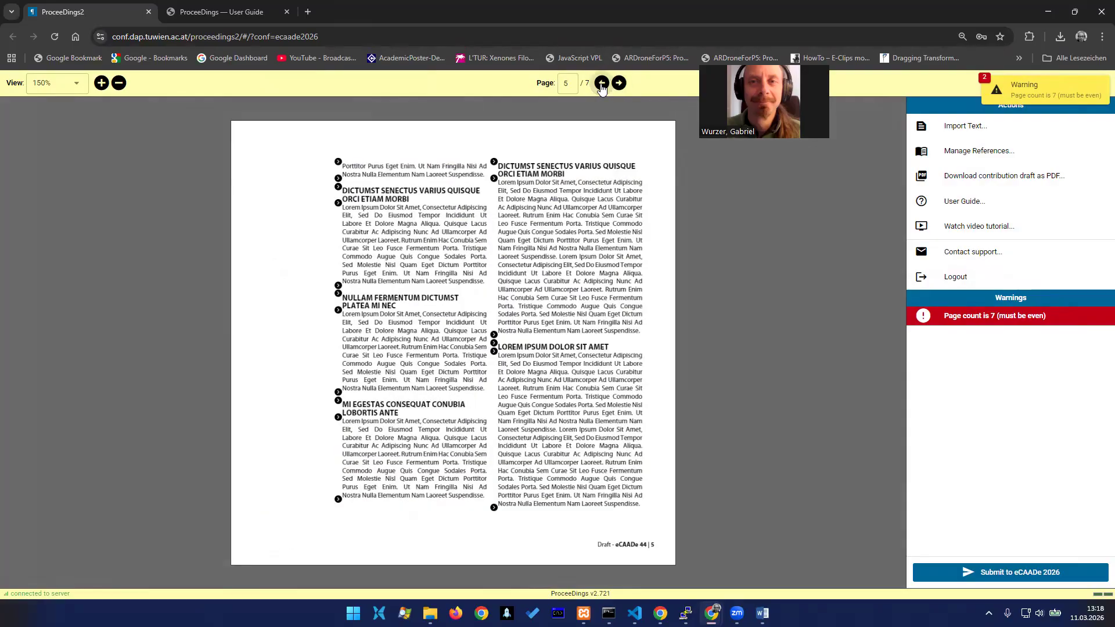
click(601, 84)
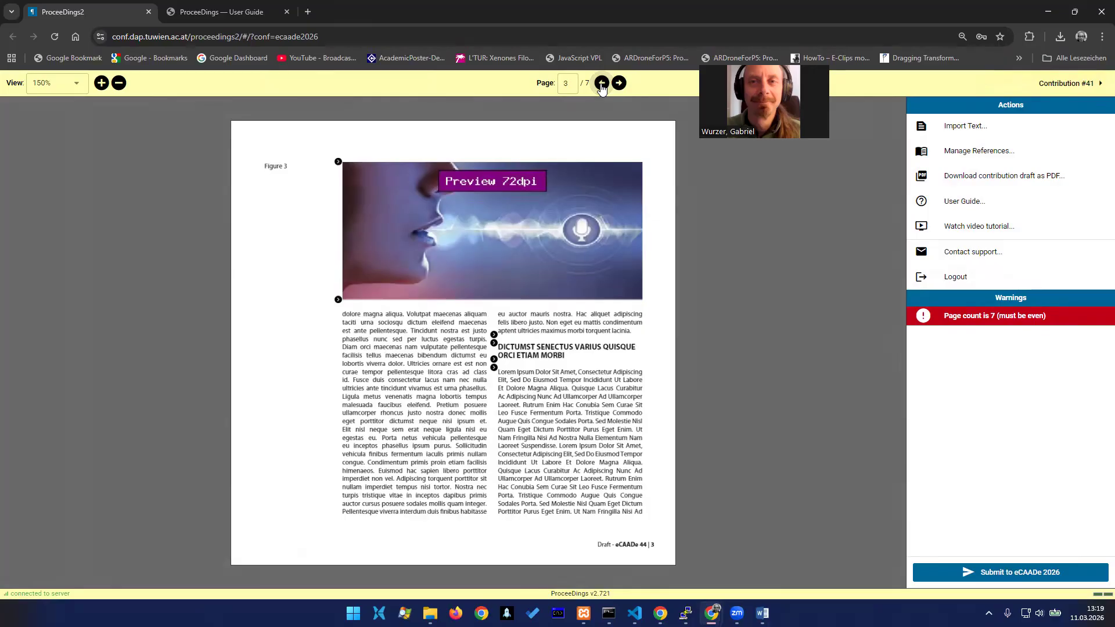
click(529, 233)
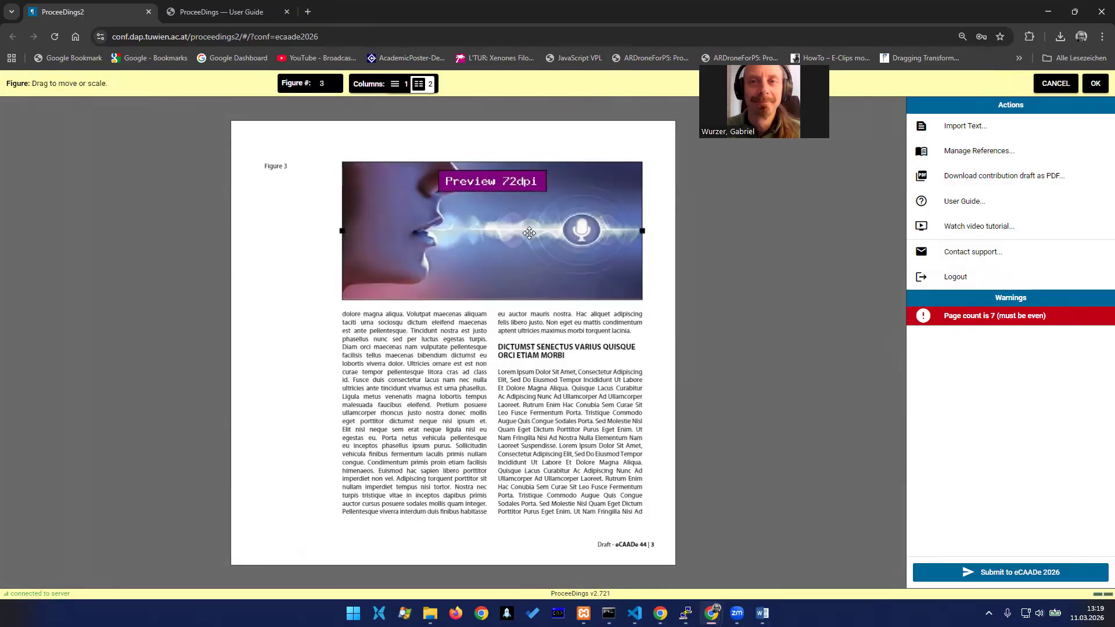
click(398, 83)
drag(447, 239, 624, 273)
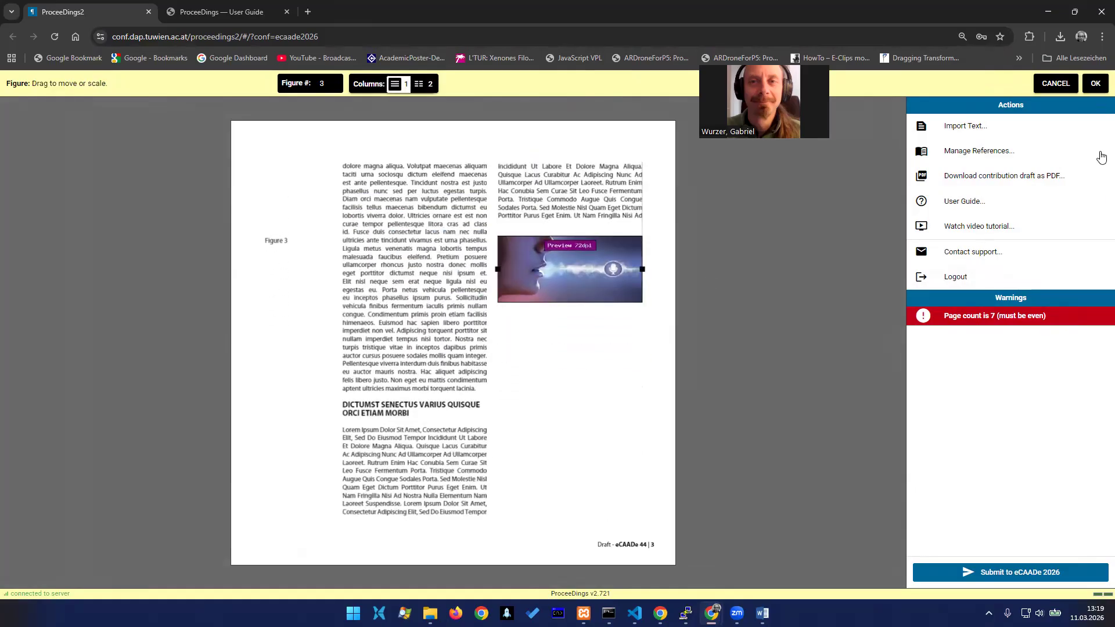
click(1095, 83)
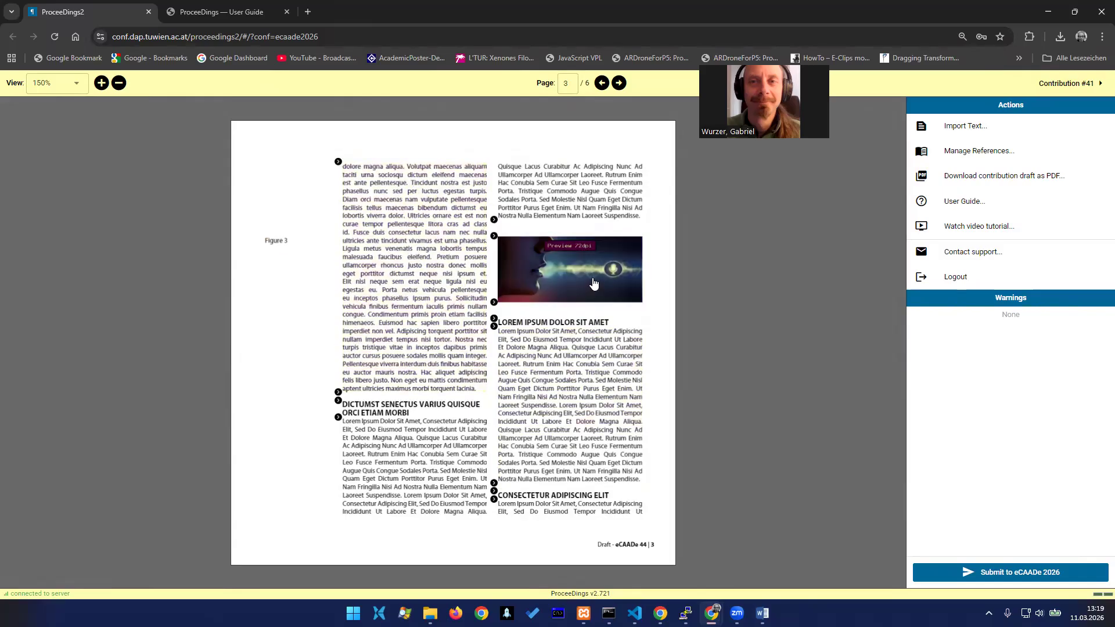
Review the layout of the remaining pages through the references on page 6, and return to page 1
click(619, 83)
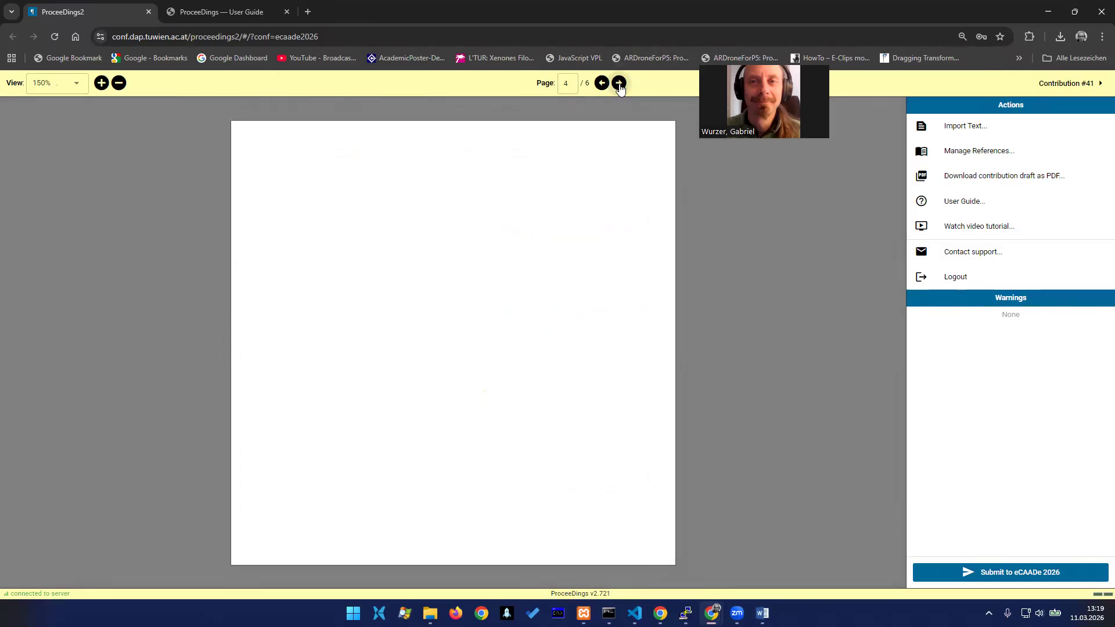
click(620, 83)
click(619, 83)
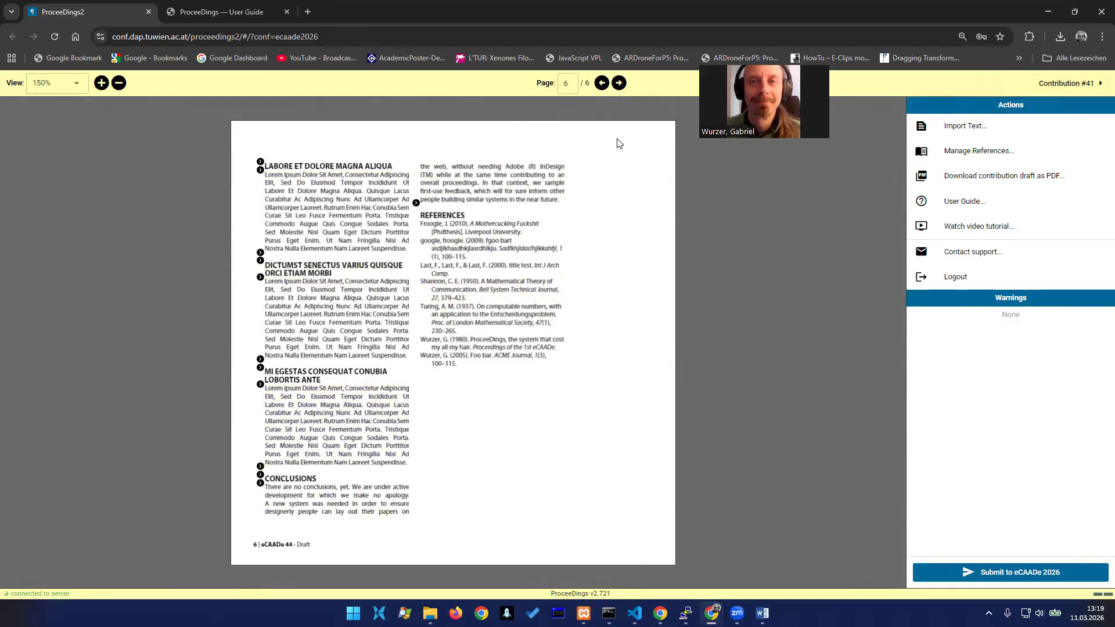
click(602, 83)
click(602, 83)
click(602, 83)
click(602, 83)
click(603, 83)
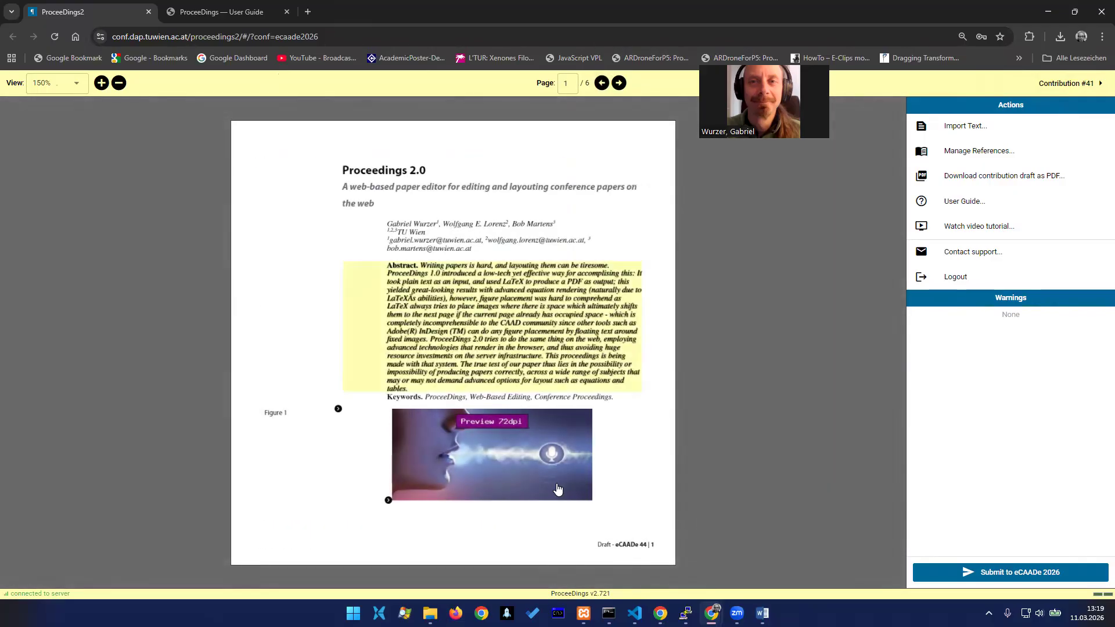
Open the support contact link and dismiss the choice of mail app
click(1009, 576)
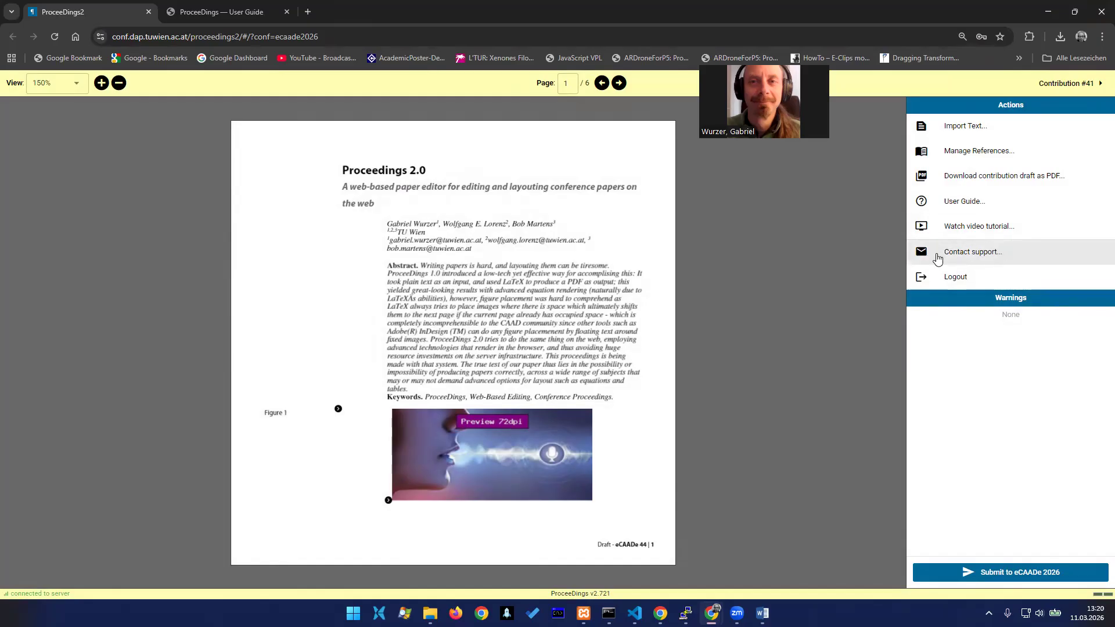
click(979, 257)
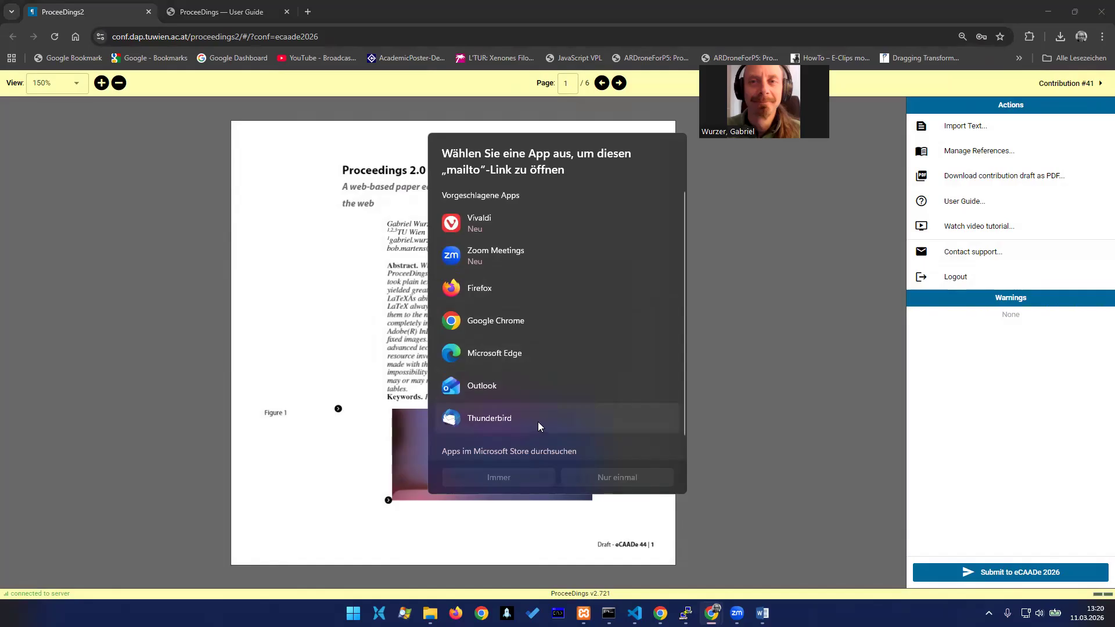
click(849, 300)
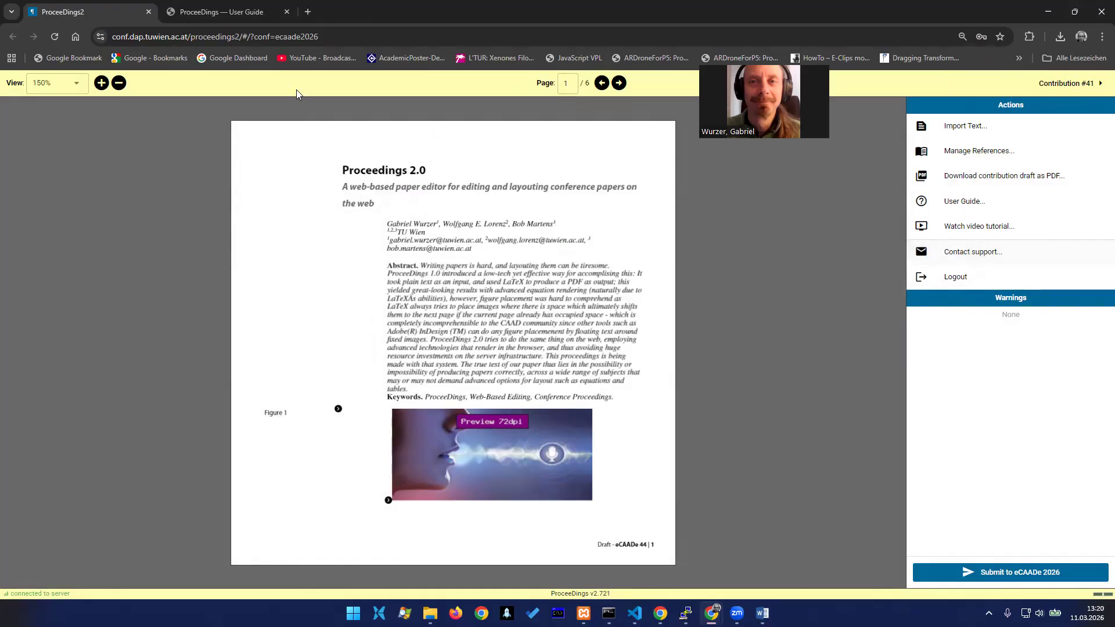
Open the ProceeDings user guide from the editor and search its sections for "figure"
click(225, 11)
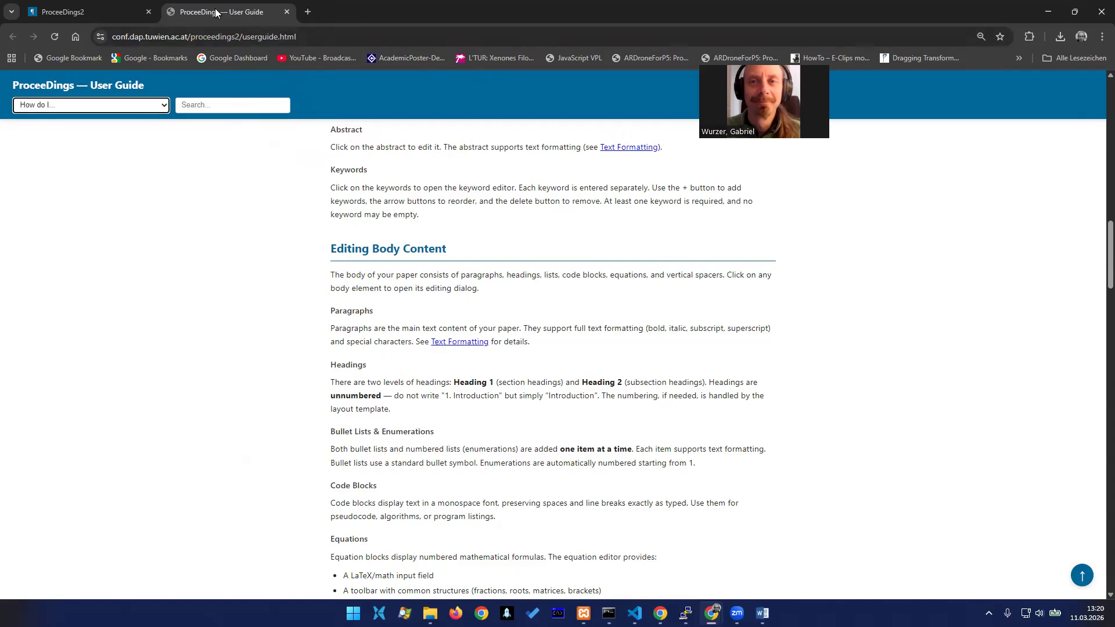
click(90, 9)
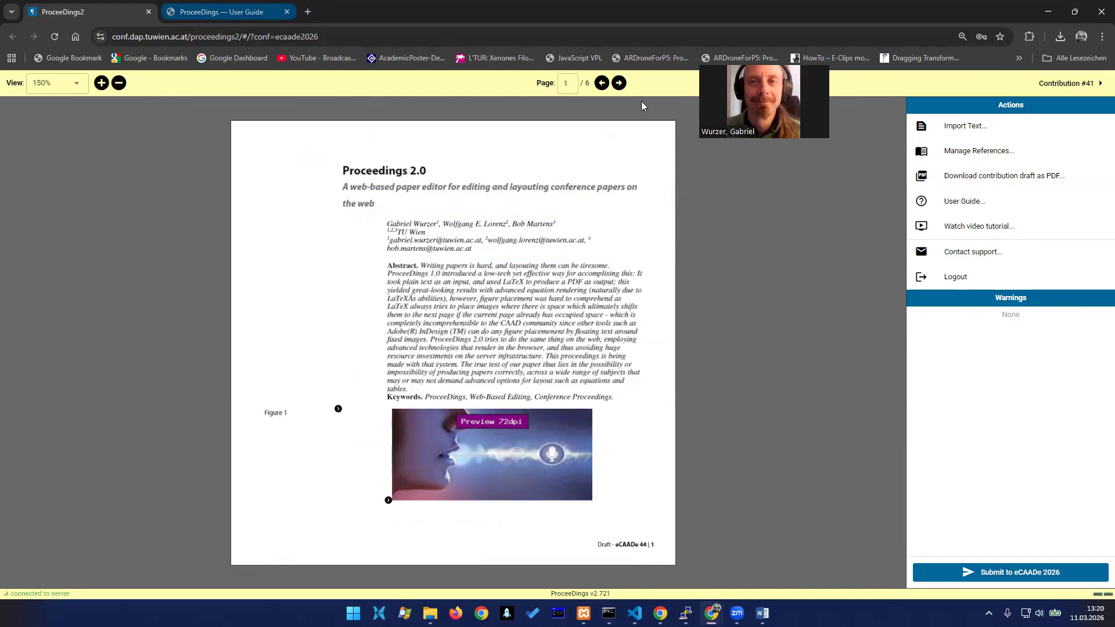
click(962, 201)
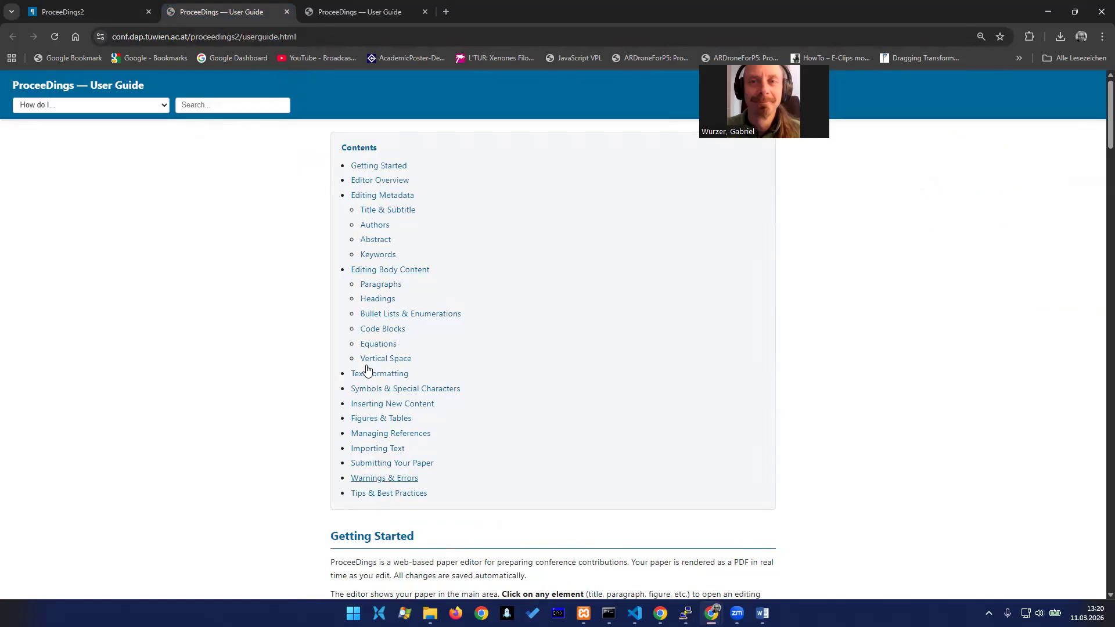
click(225, 112)
text(figure)
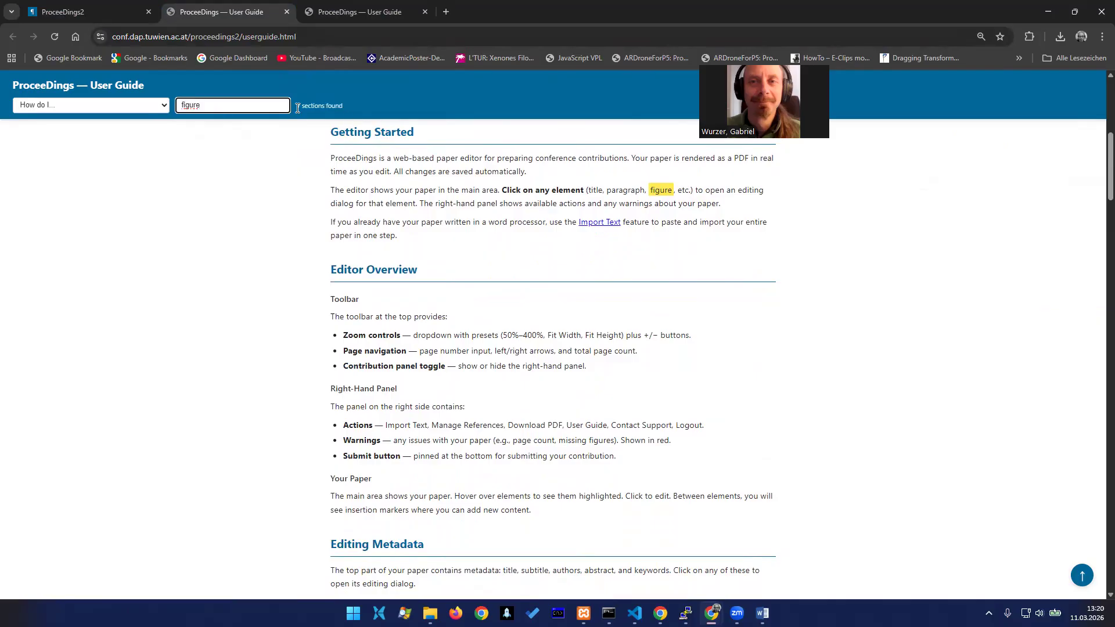
scroll(836, 282, down, 4)
scroll(828, 294, up, 3)
click(828, 294)
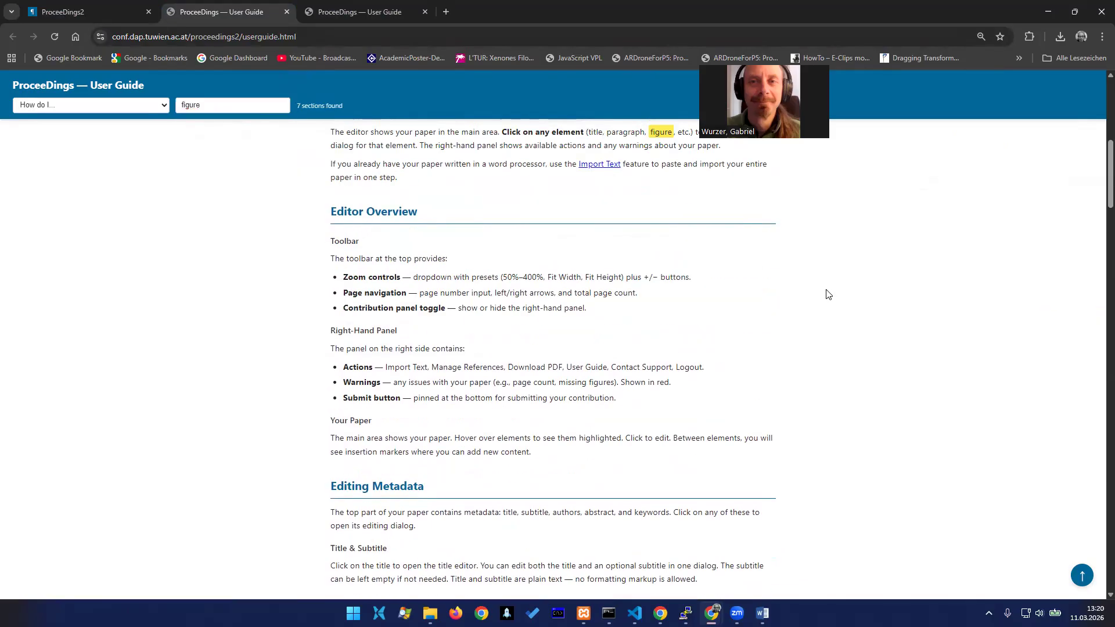
Find "figure" with the browser's page search and step through the matches to the Figures & Tables section
key(ctrl+f)
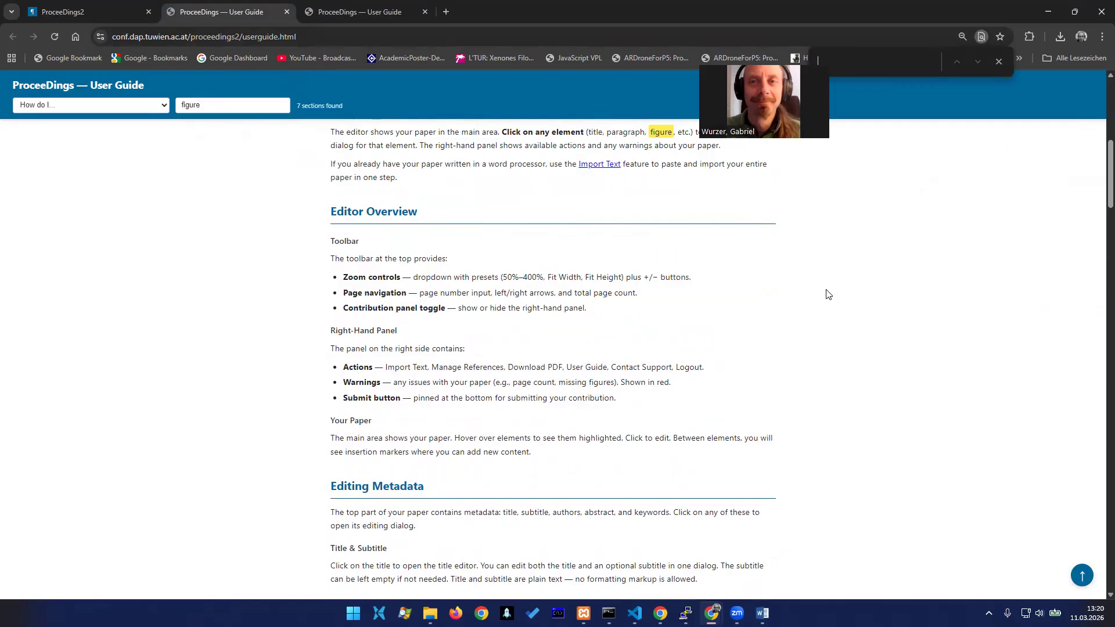
text(figure)
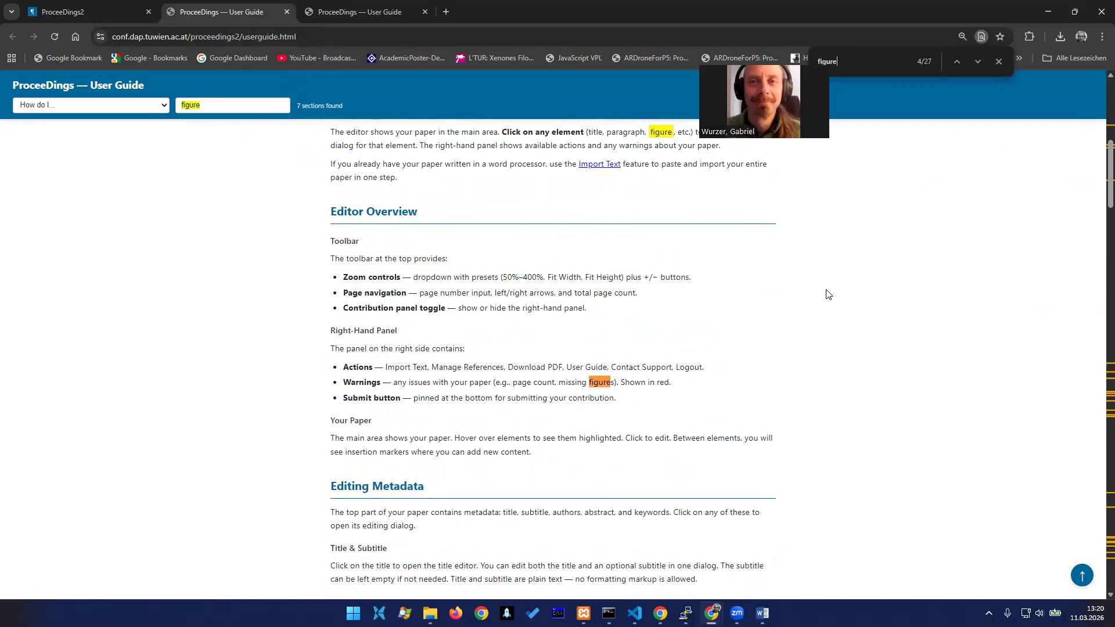
key(Return)
key(Return)
key(Return)
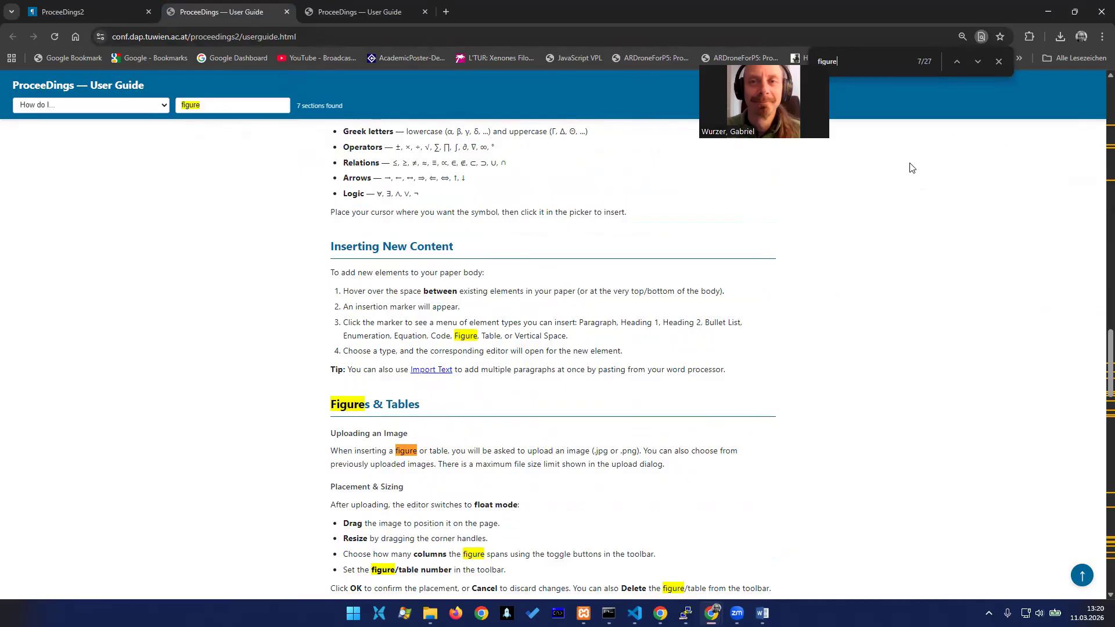
Look up the guide's "Insert special symbols?" topic and browse the other How do I questions
click(115, 108)
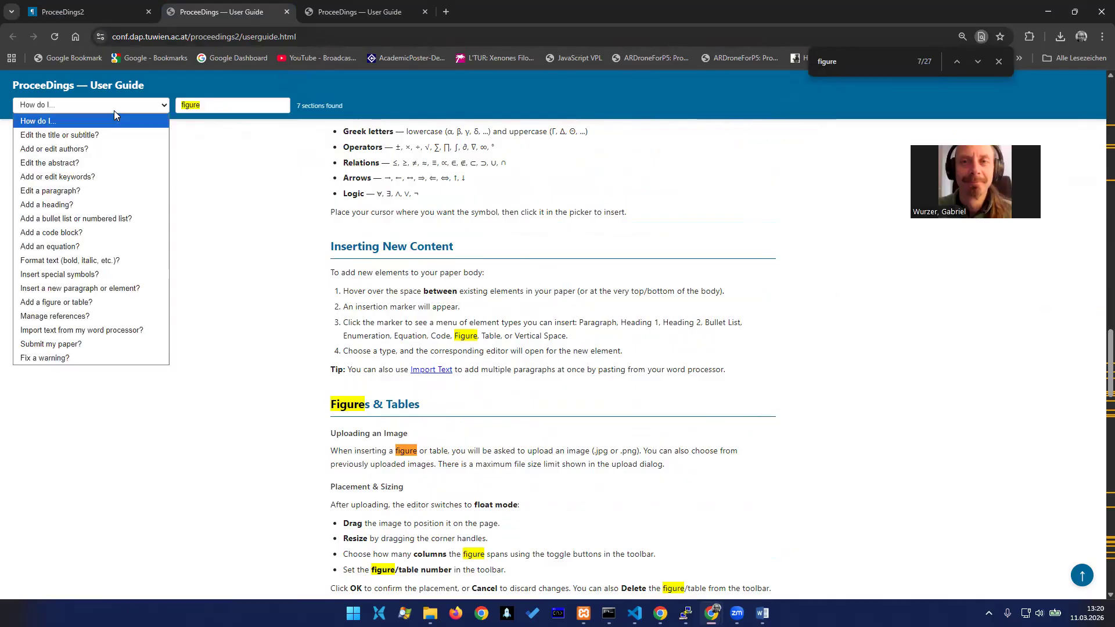
click(72, 280)
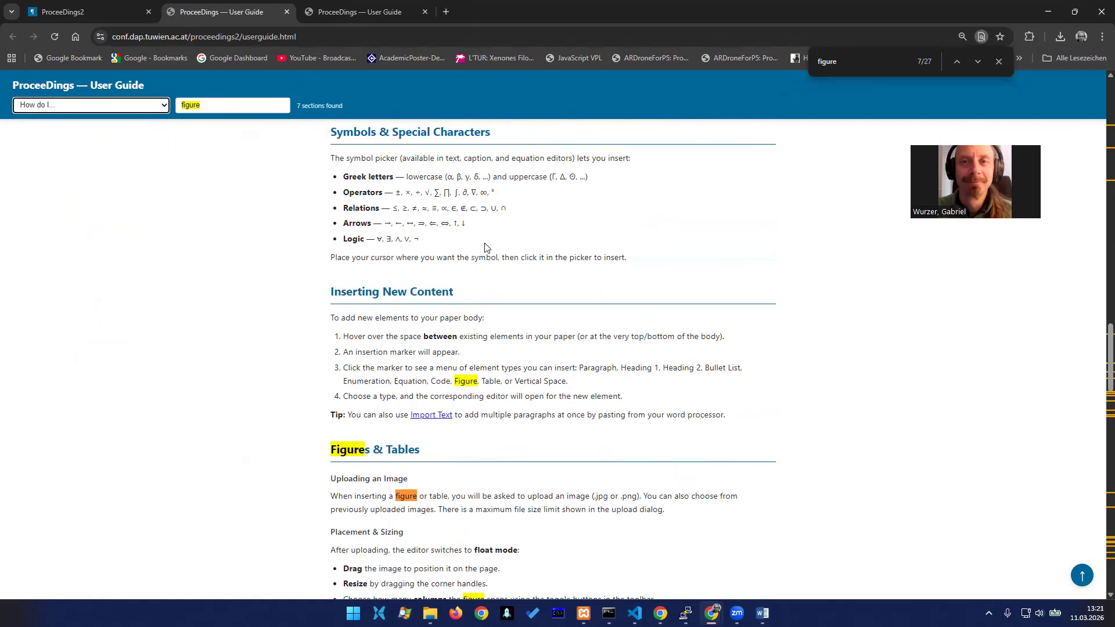
click(93, 106)
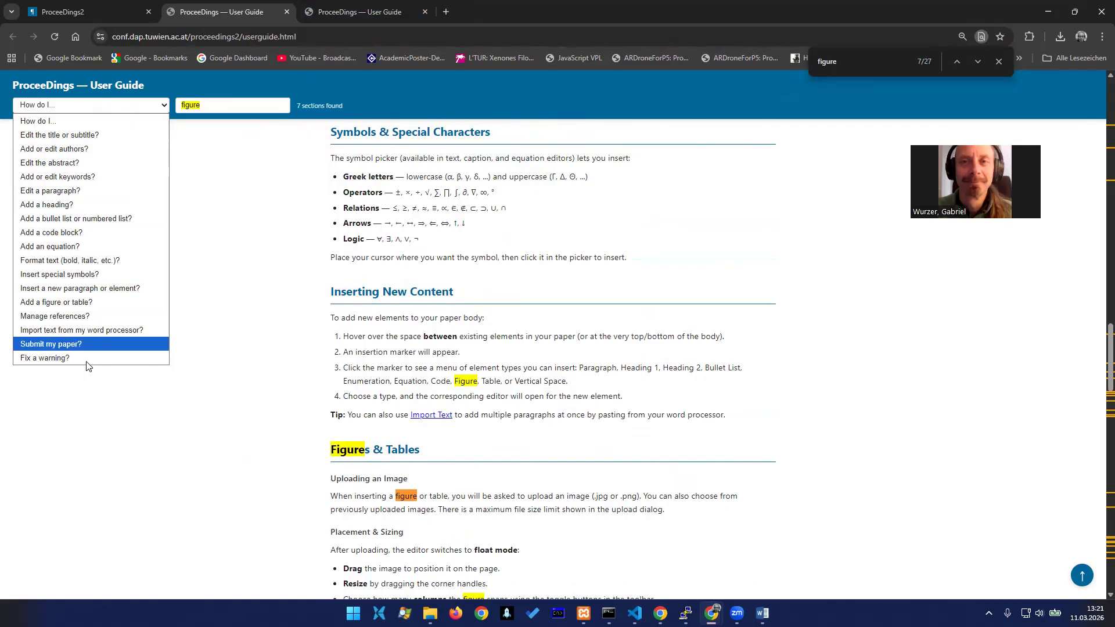
Replace the guide's search term with "equation" to find the equation help
click(247, 102)
key(ctrl+a)
text(eq)
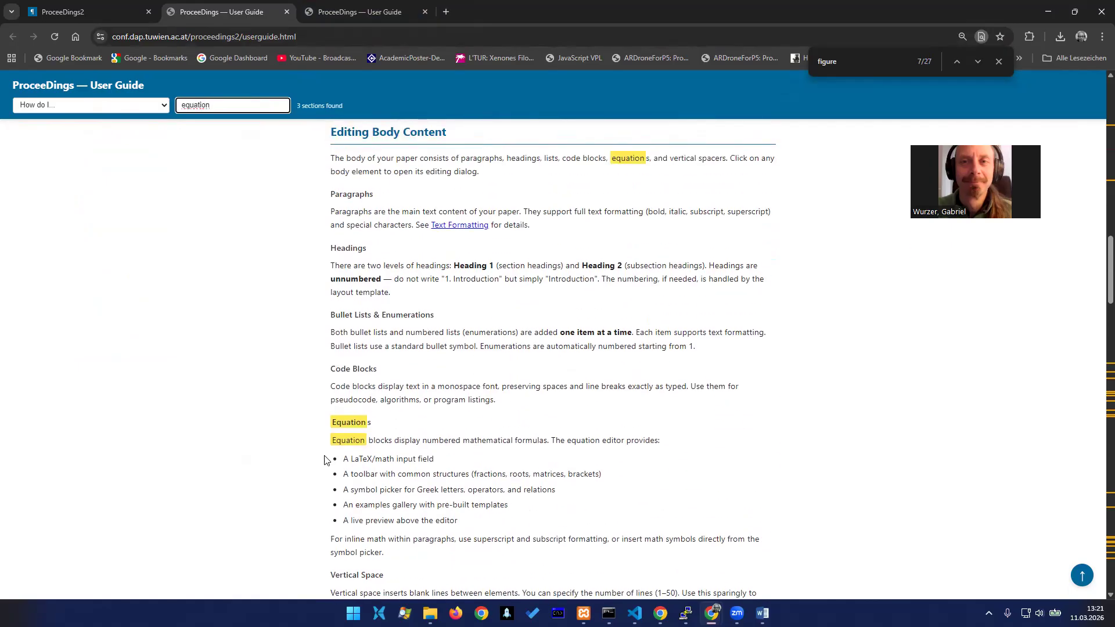
Switch back from the user guide to the ProceeDings2 paper editor and go to page 6 of the paper
click(93, 13)
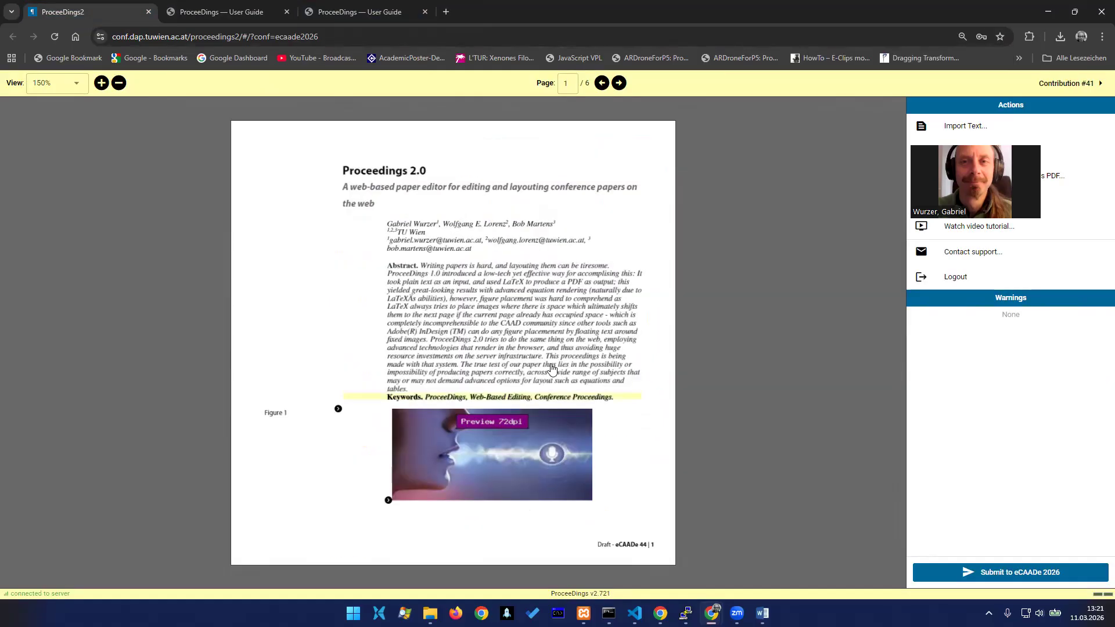
click(619, 83)
click(619, 83)
click(619, 83)
click(619, 84)
click(620, 84)
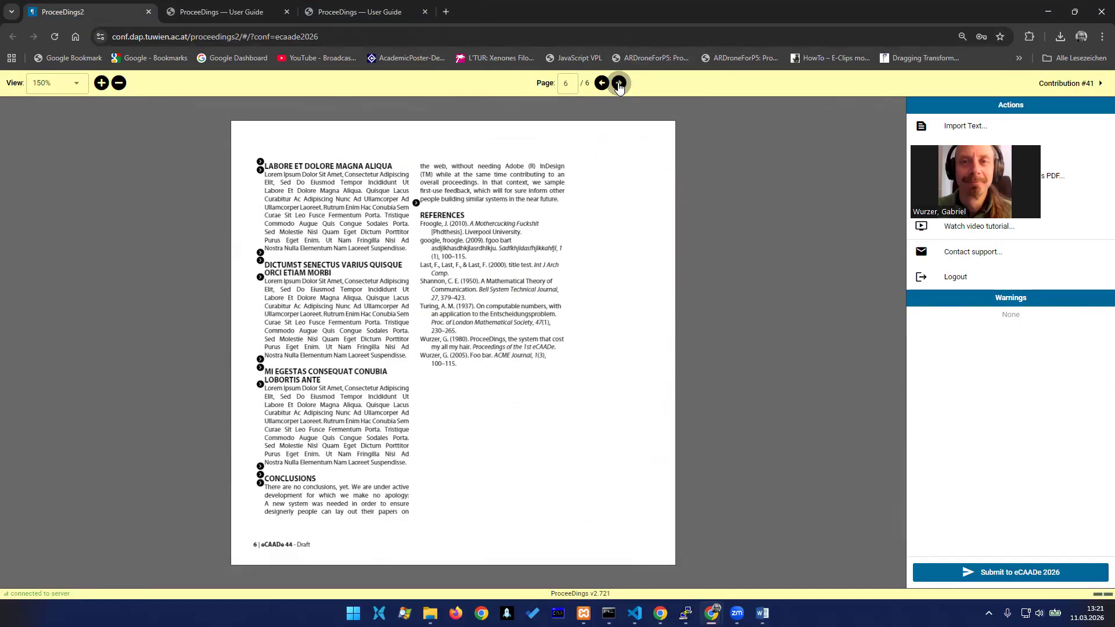
Insert an equation below the "Dictumst Senectus Varius Quisque Orci Etiam Morbi" heading, viewing the symbol and structure pickers and using the "Definition of derivative" example
click(261, 259)
click(436, 253)
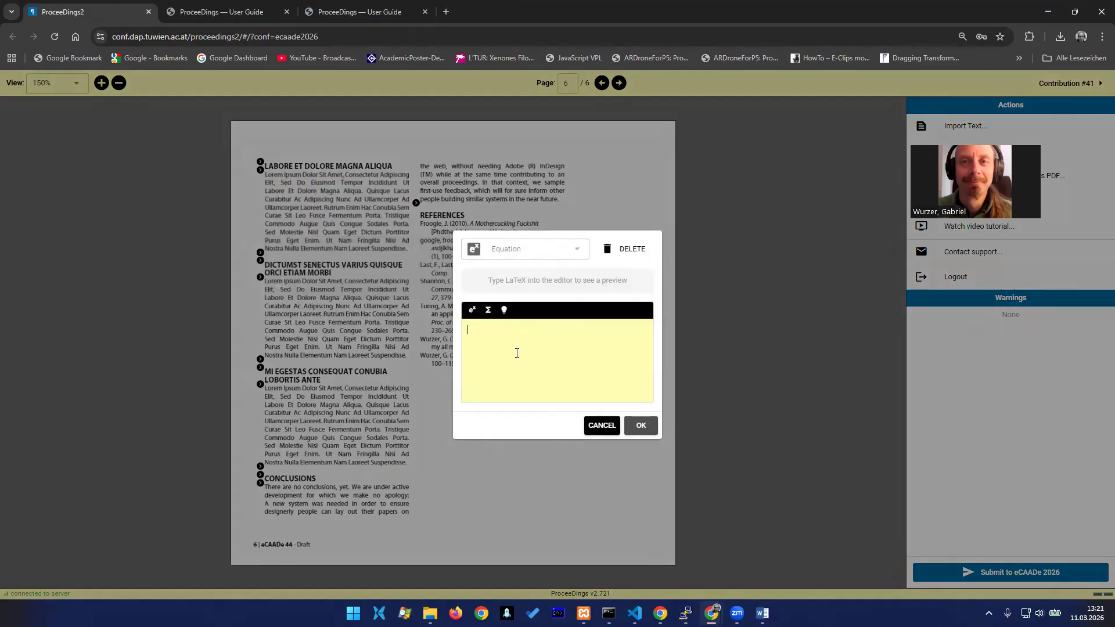
click(472, 310)
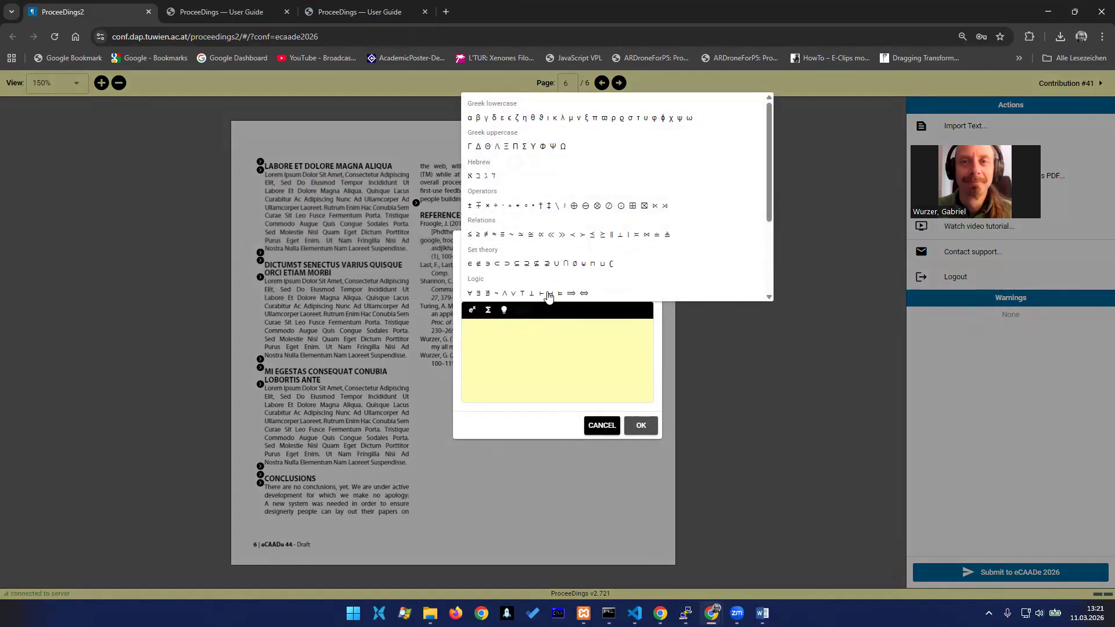
click(489, 311)
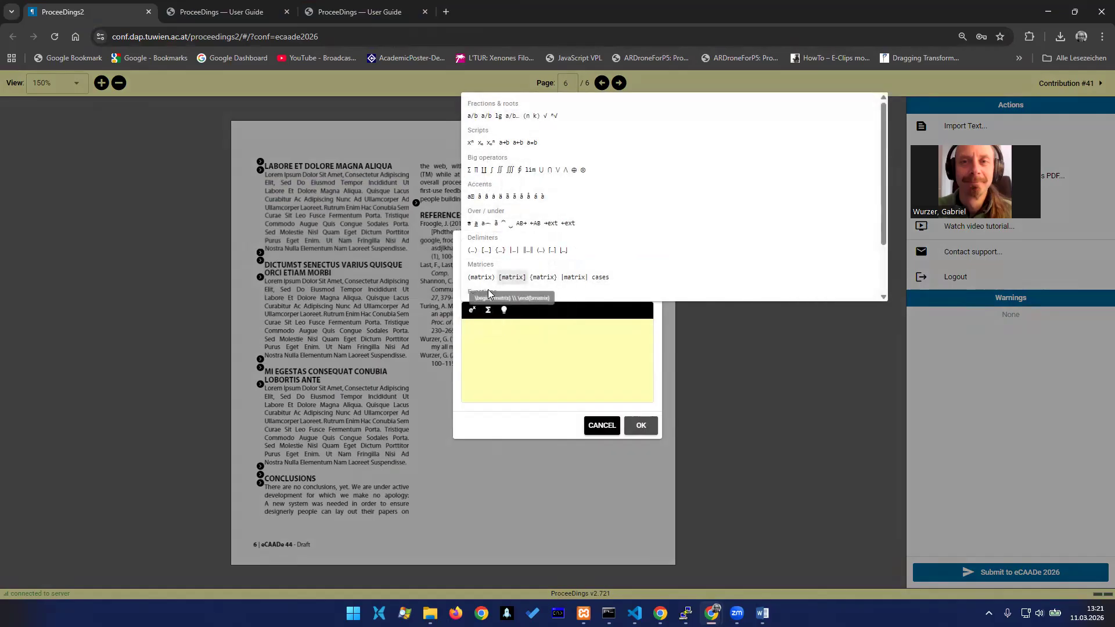
click(504, 310)
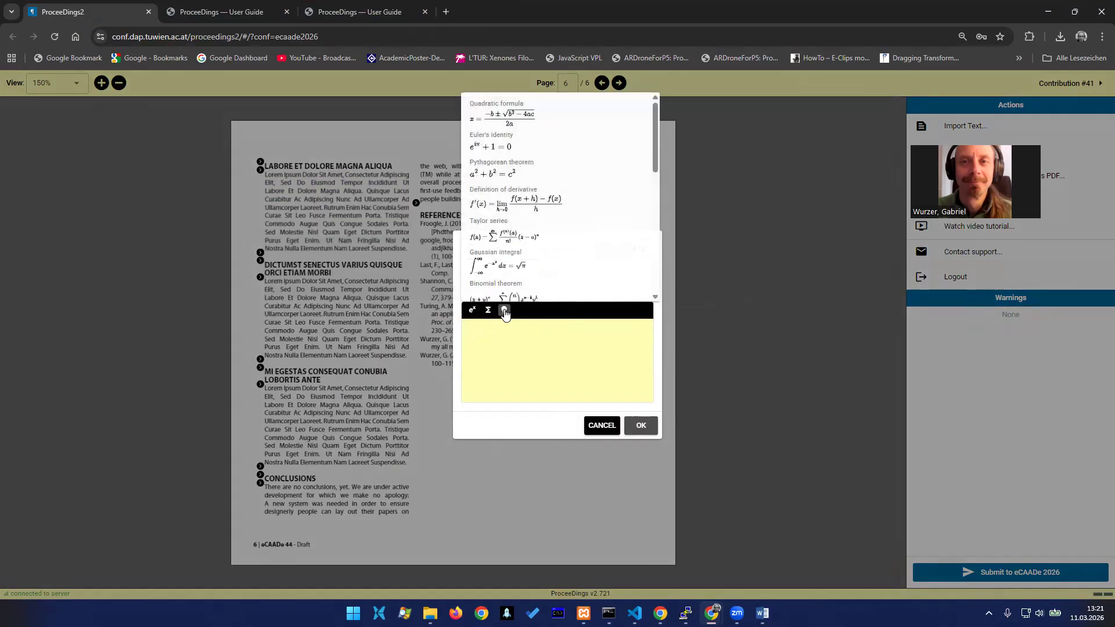
click(531, 209)
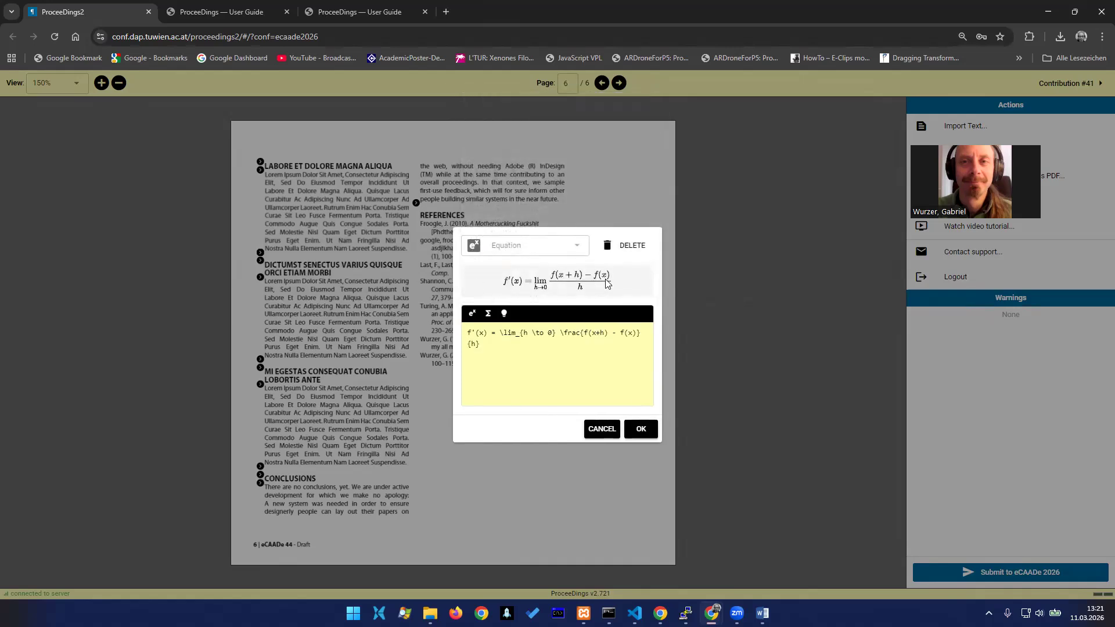
click(641, 429)
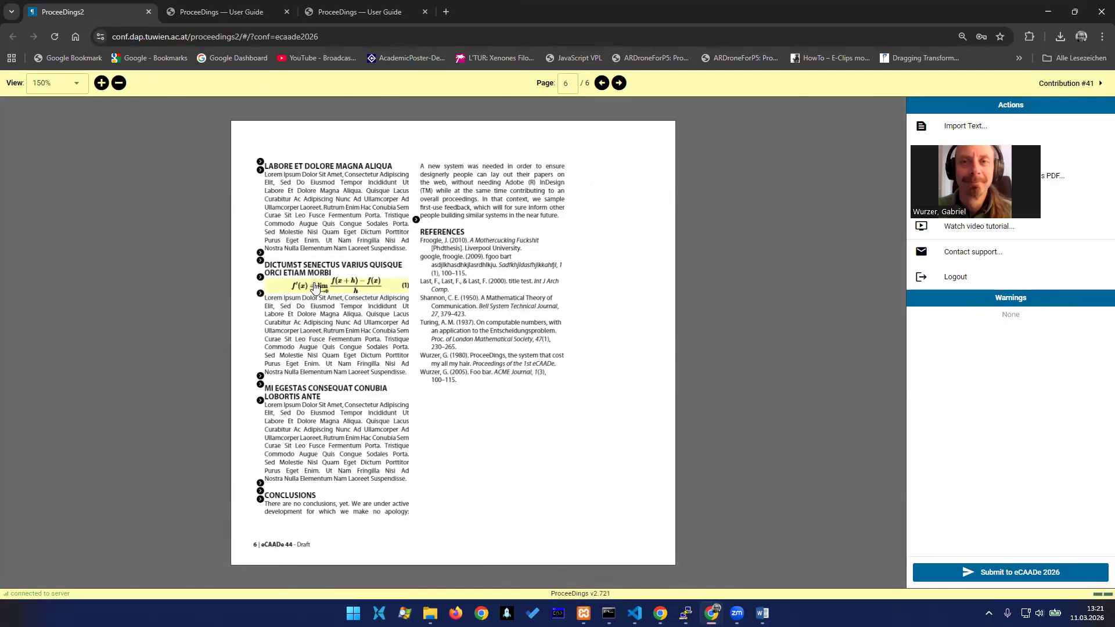
Delete the derivative equation below the "Dictumst Senectus Varius Quisque Orci Etiam Morbi" heading
click(314, 287)
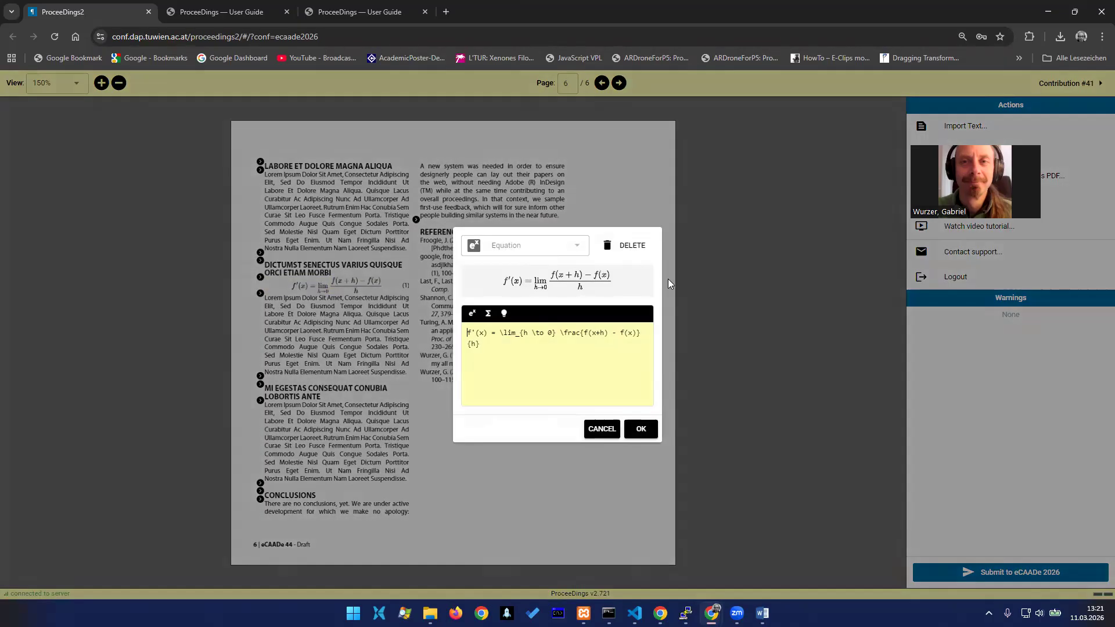
click(632, 245)
click(640, 362)
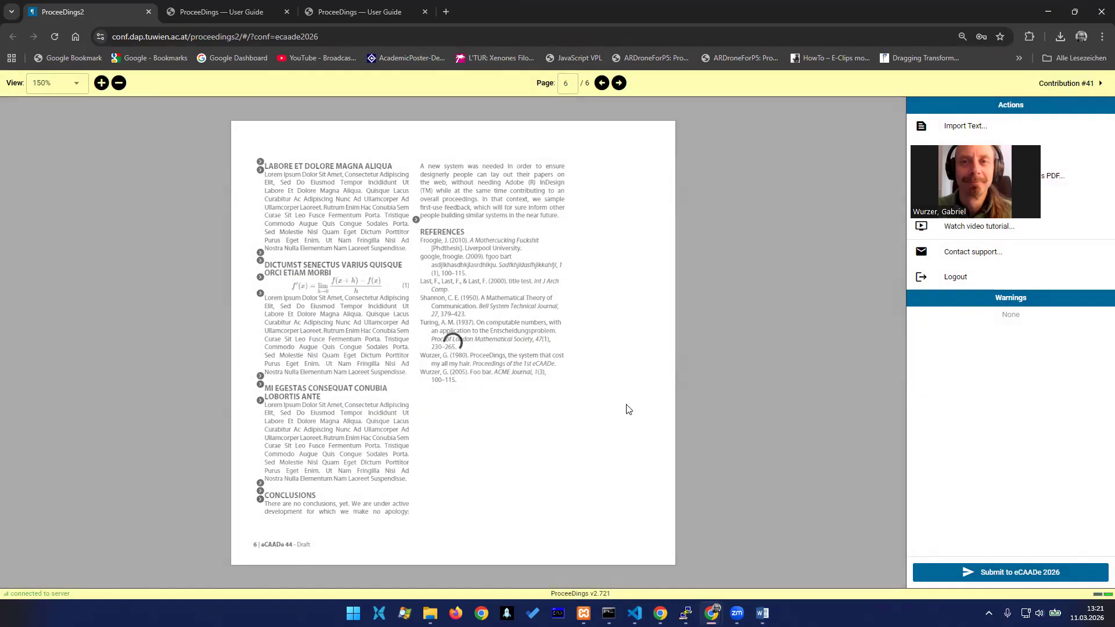